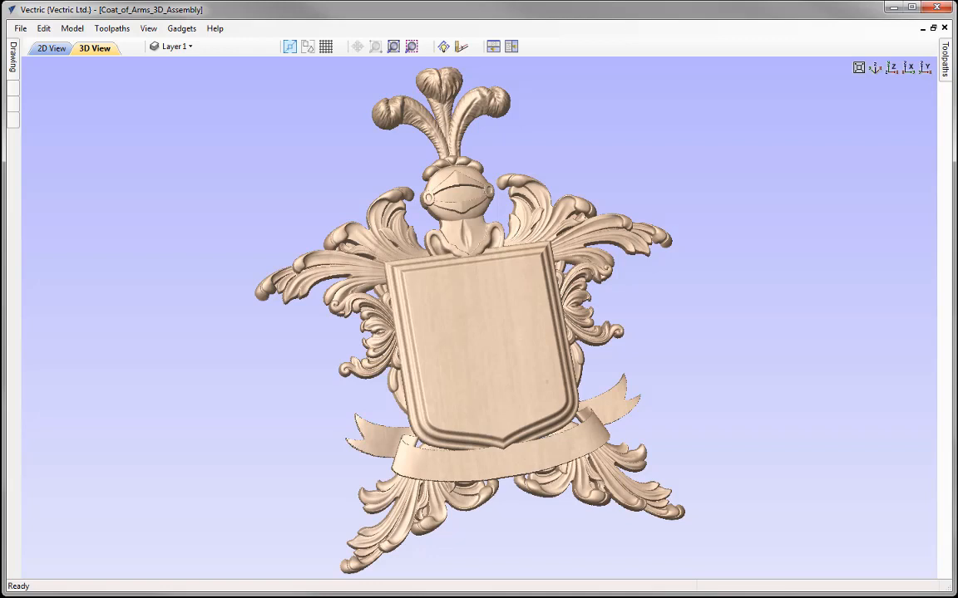
Close the open Coat_of_Arms_3D_Assembly file and start a new file
{"action": "left_click", "coordinate": [20, 28]}
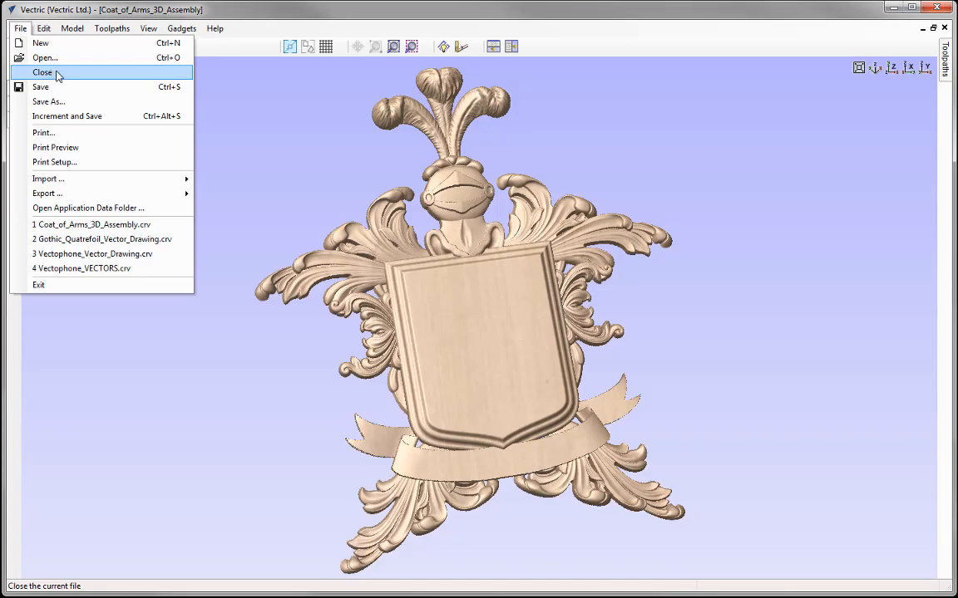
{"action": "left_click", "coordinate": [43, 73]}
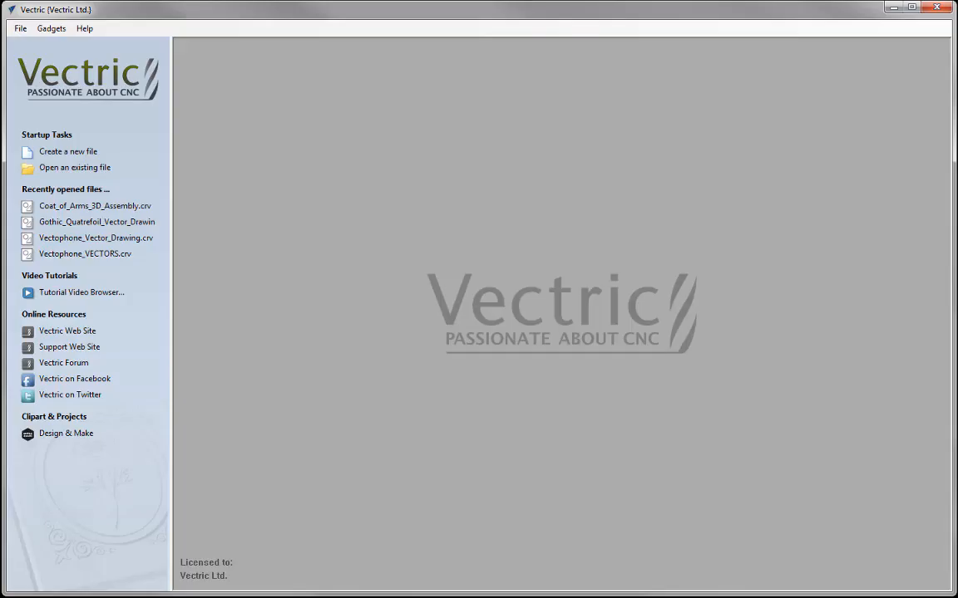
{"action": "left_click", "coordinate": [66, 151]}
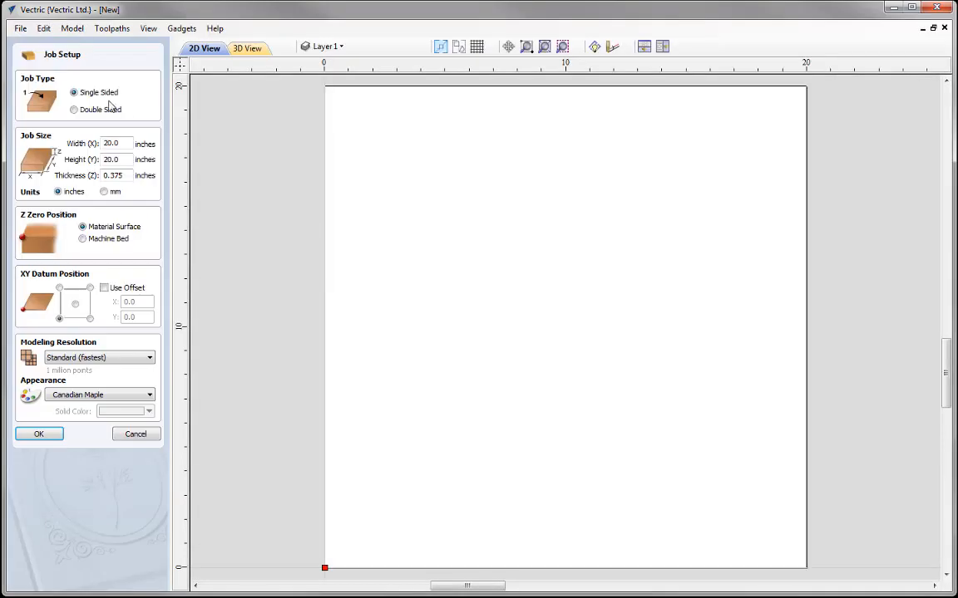
Set the job size to 7 inches wide, 8 inches high and 0.75 inches thick
{"action": "left_click_drag", "start_coordinate": [123, 142], "coordinate": [65, 143]}
{"action": "type", "text": "7"}
{"action": "key", "text": "Tab"}
{"action": "type", "text": "8"}
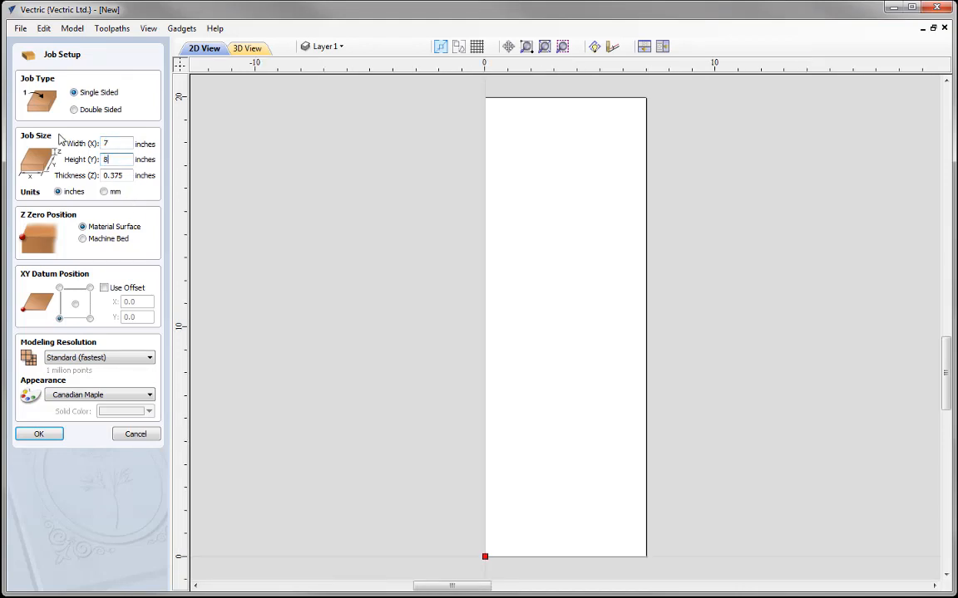
{"action": "key", "text": "Tab"}
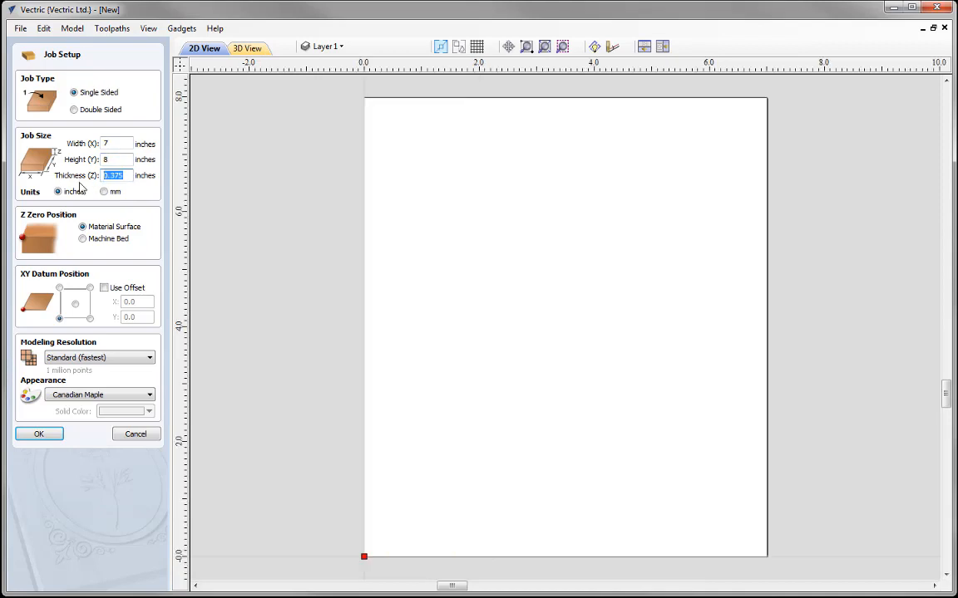
{"action": "type", "text": "0.75"}
Place the XY datum at the job's centre, set the modeling resolution to Very High (7 x Slower) and accept the job setup
{"action": "left_click", "coordinate": [74, 305]}
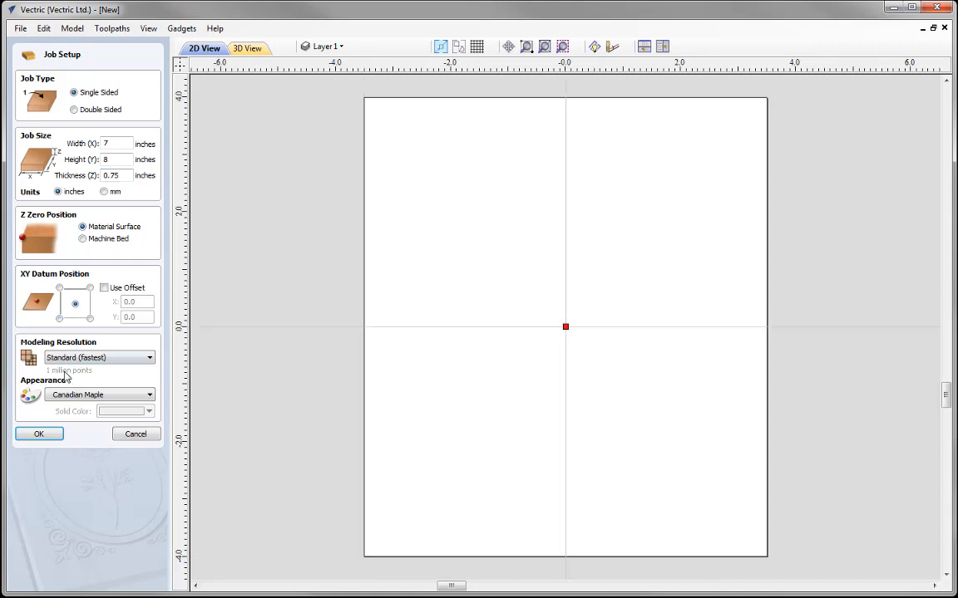
{"action": "left_click", "coordinate": [81, 359]}
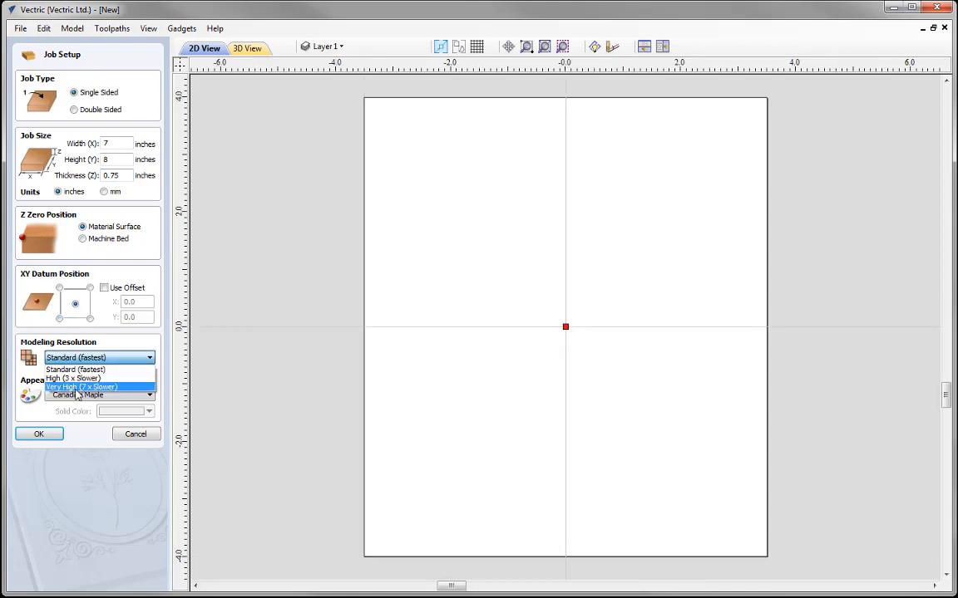
{"action": "left_click", "coordinate": [76, 387]}
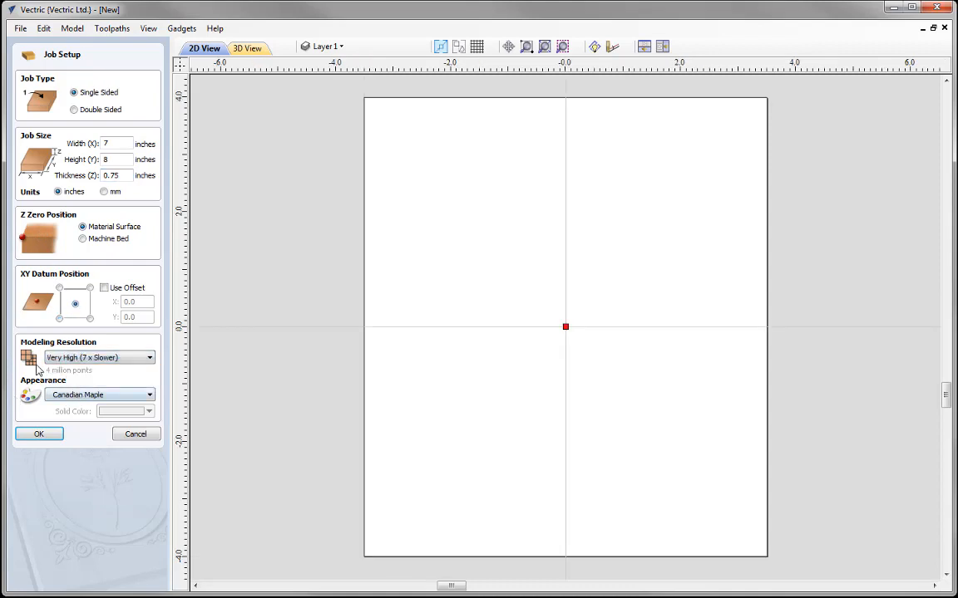
{"action": "left_click", "coordinate": [42, 437]}
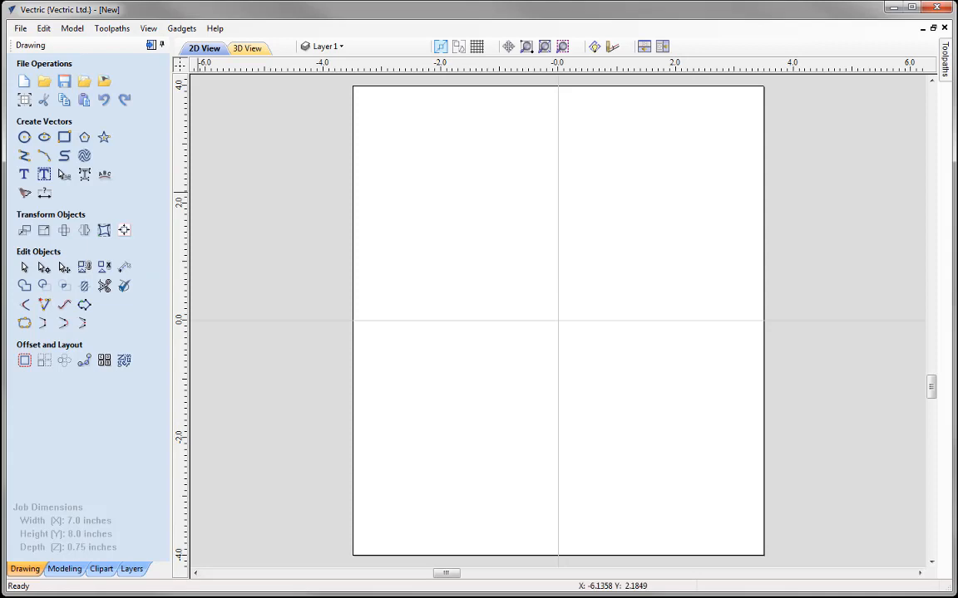
Show the 2D and 3D views side by side and rename component level Level 1 as Central Design
{"action": "left_click", "coordinate": [665, 46]}
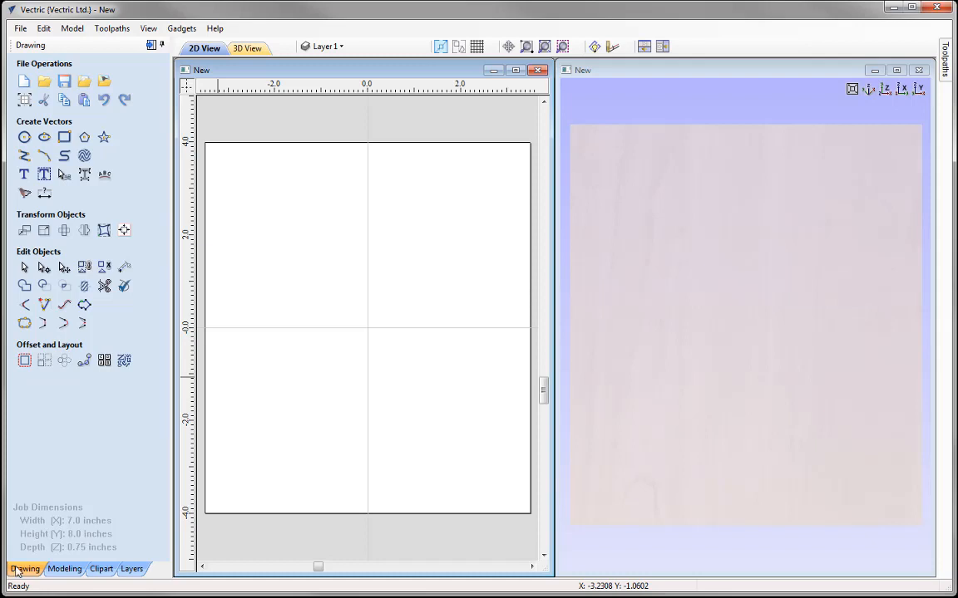
{"action": "left_click", "coordinate": [65, 569]}
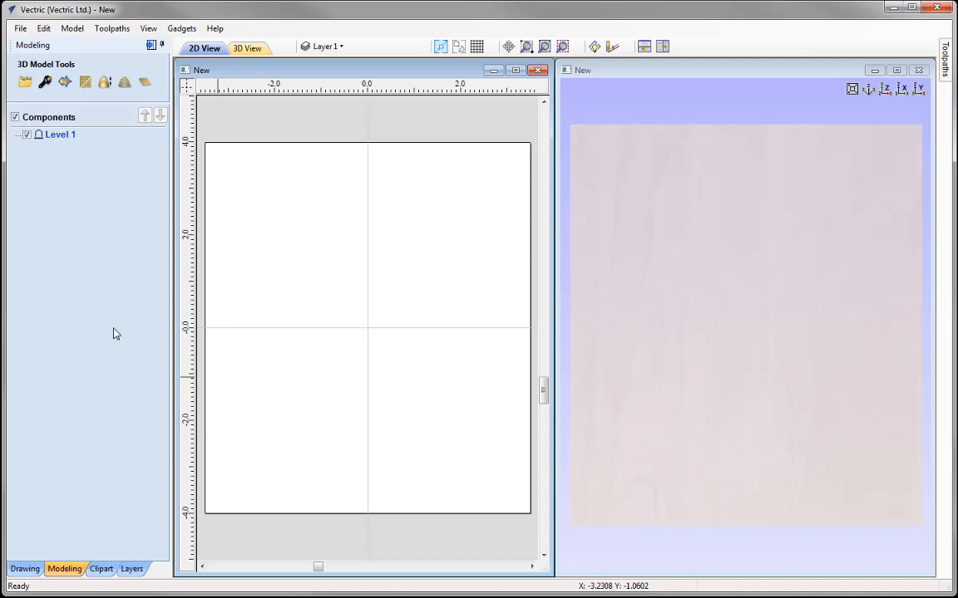
{"action": "mouse_move", "coordinate": [56, 141]}
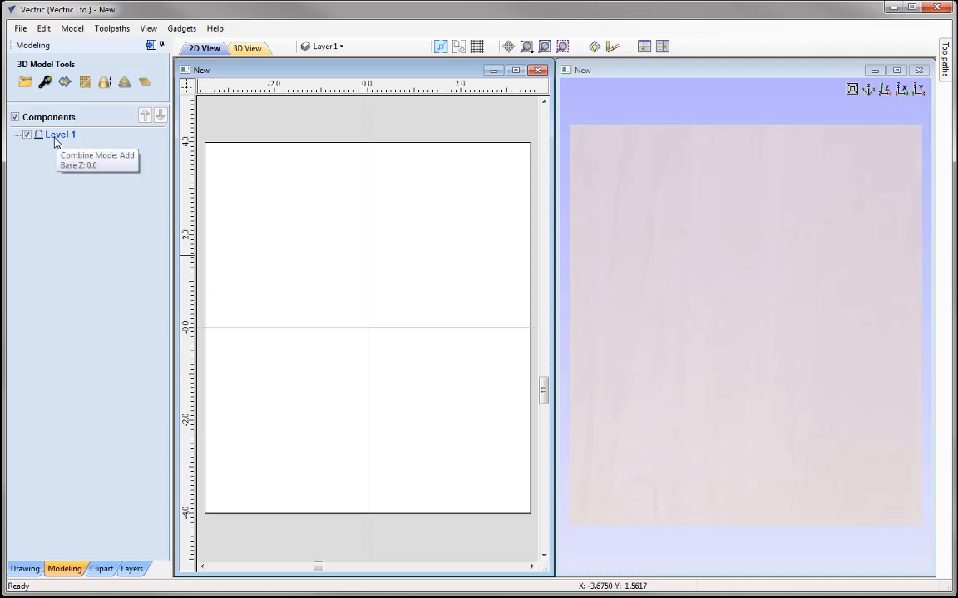
{"action": "right_click", "coordinate": [56, 142]}
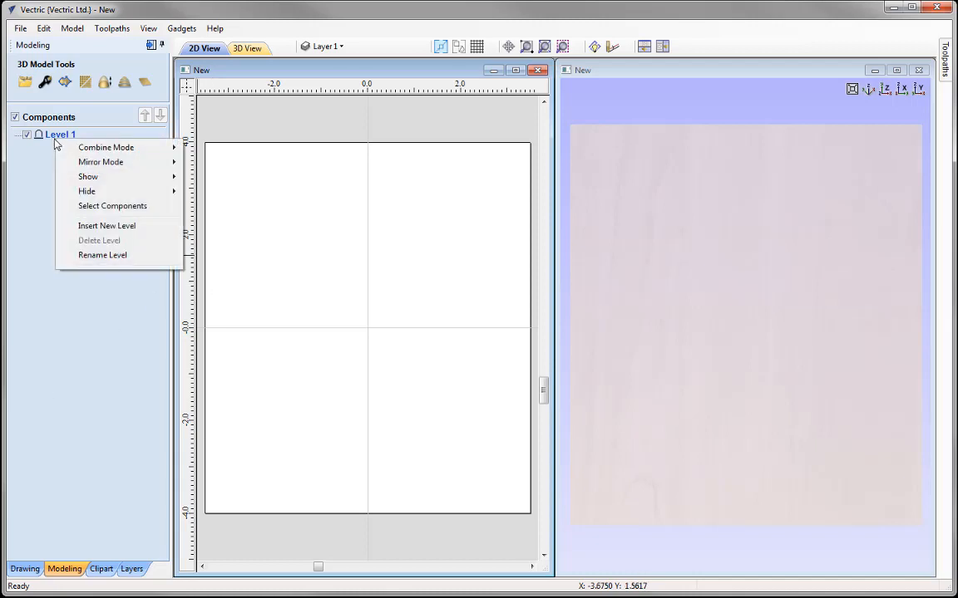
{"action": "left_click", "coordinate": [113, 255]}
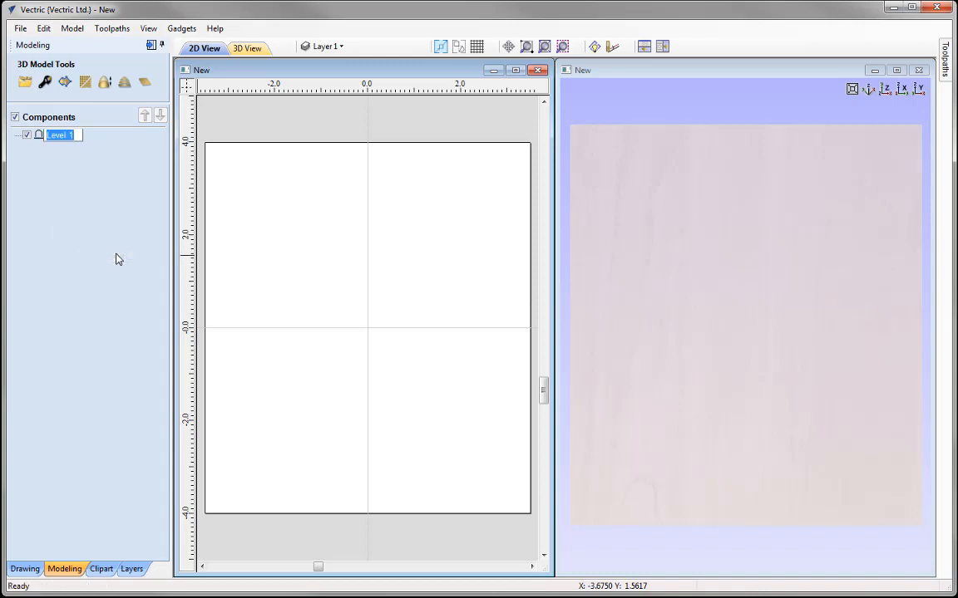
{"action": "type", "text": "Central Design"}
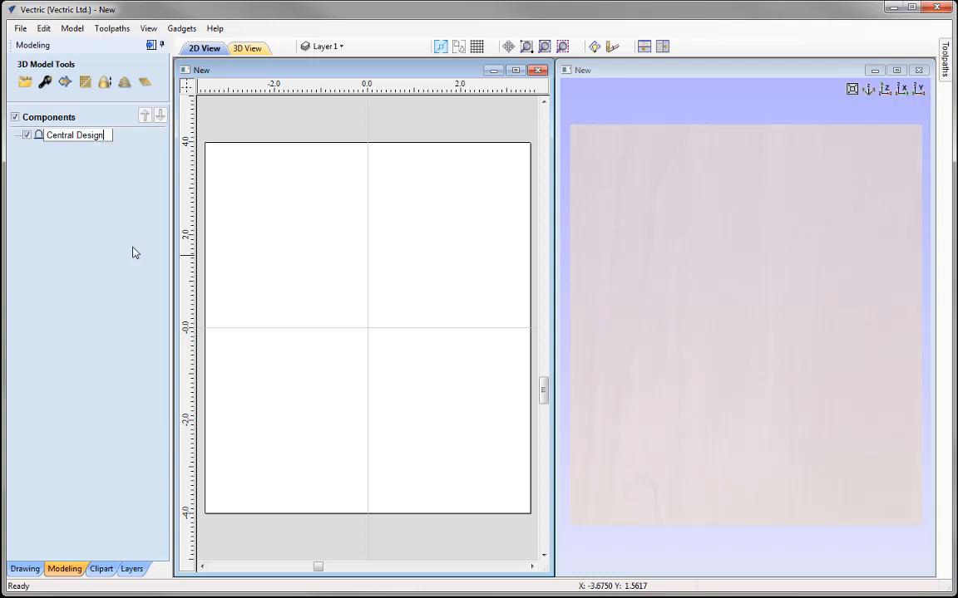
{"action": "key", "text": "Return"}
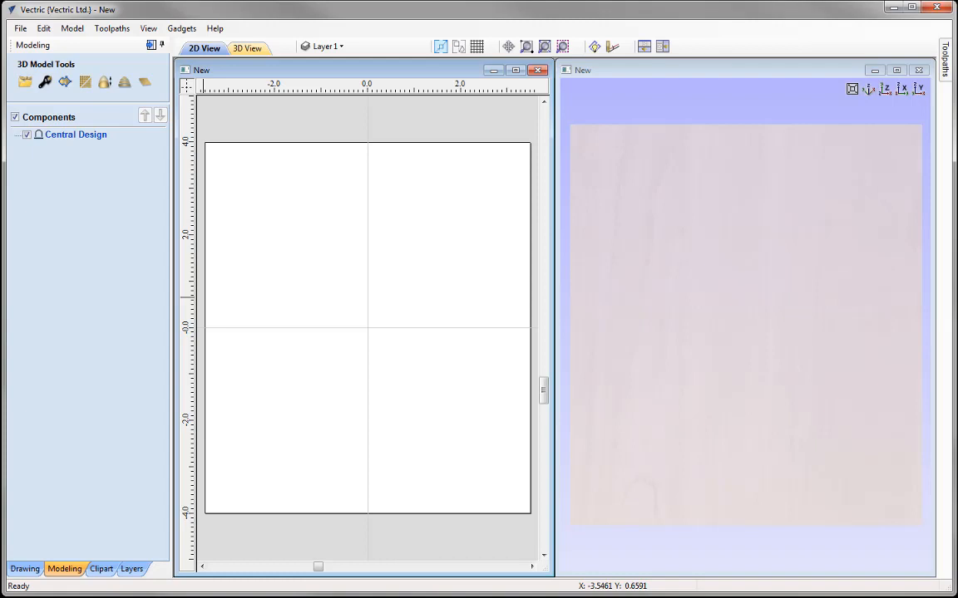
Insert the Shield2-iii clipart from the Panels & Shields library and scale it down to about 2.55 × 3.12 inches
{"action": "left_click", "coordinate": [101, 568]}
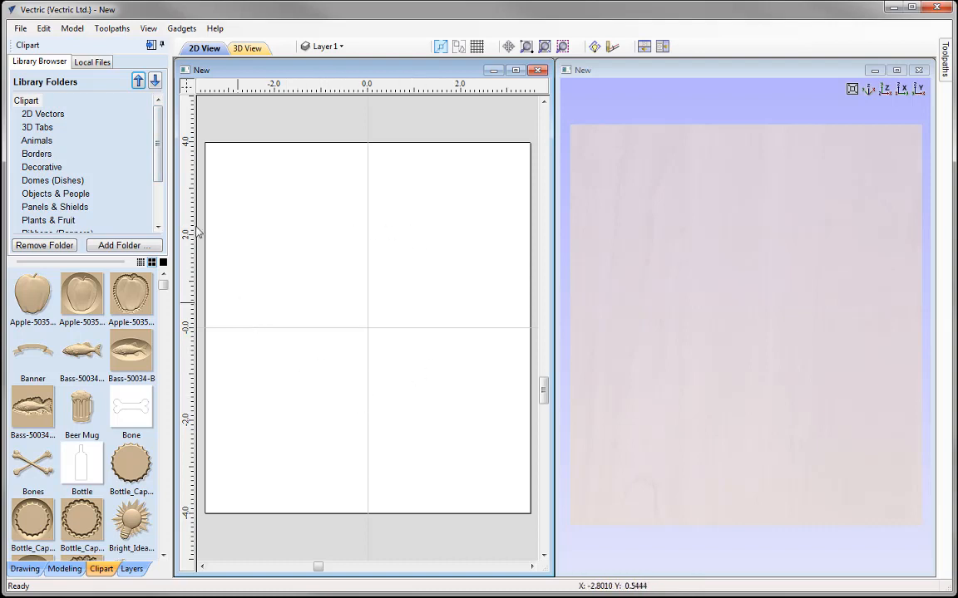
{"action": "left_click", "coordinate": [59, 208]}
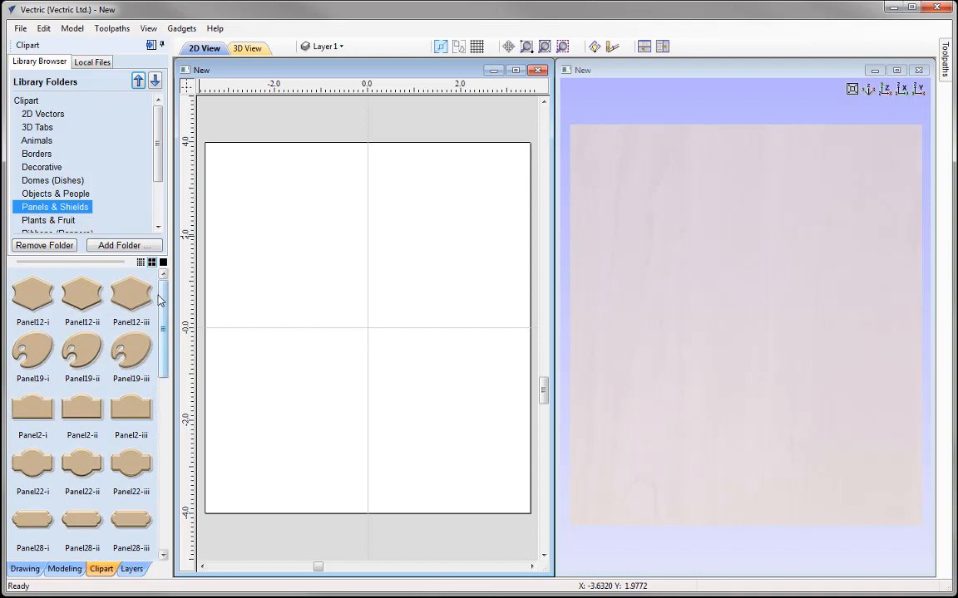
{"action": "left_click_drag", "start_coordinate": [163, 303], "coordinate": [164, 486]}
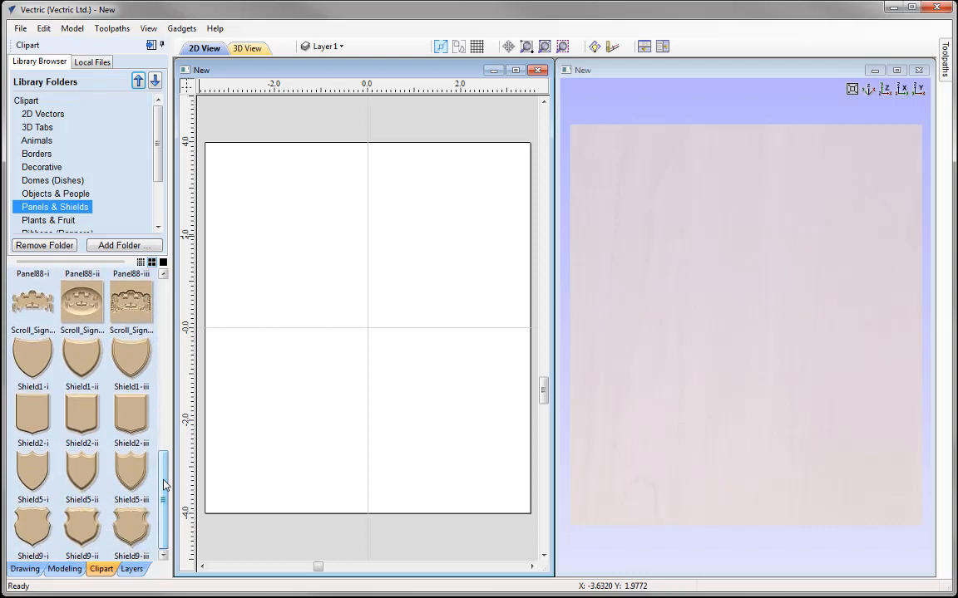
{"action": "double_click", "coordinate": [127, 416]}
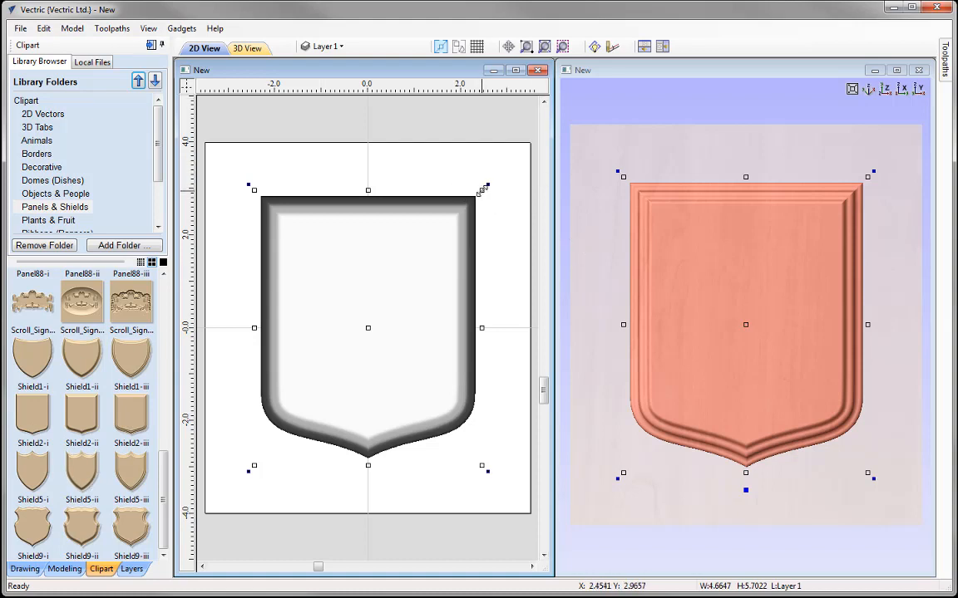
{"action": "left_click_drag", "start_coordinate": [482, 190], "coordinate": [429, 256]}
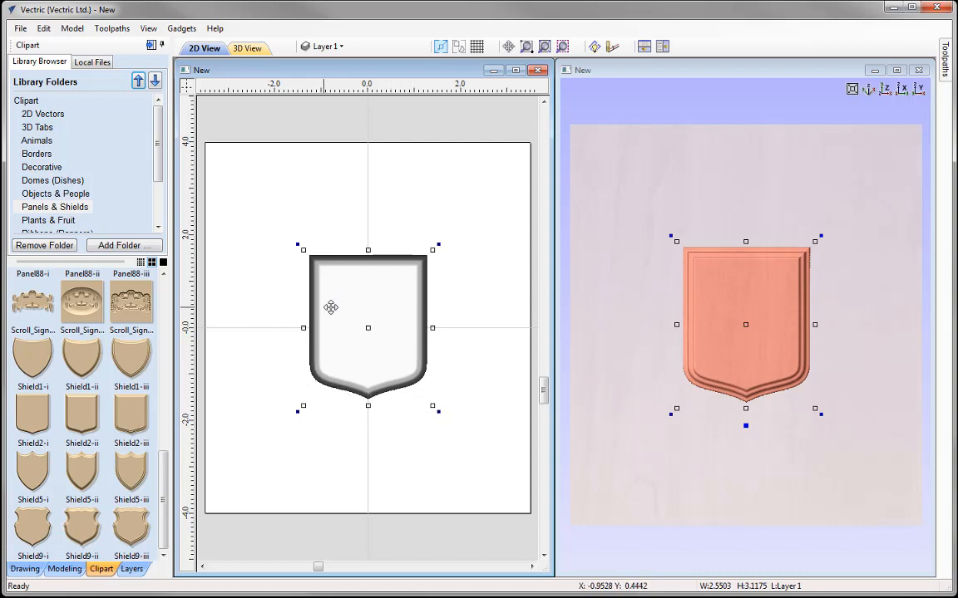
Insert the Banner clipart from the Ribbons (Banners) library and scale it down to about 5.03 × 1.43 inches
{"action": "left_click", "coordinate": [157, 227]}
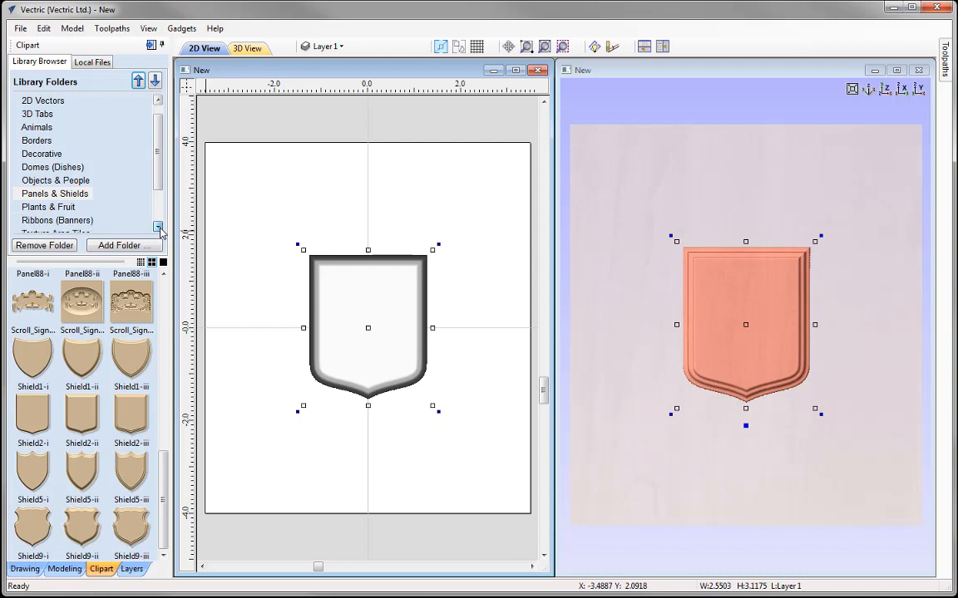
{"action": "left_click", "coordinate": [56, 221]}
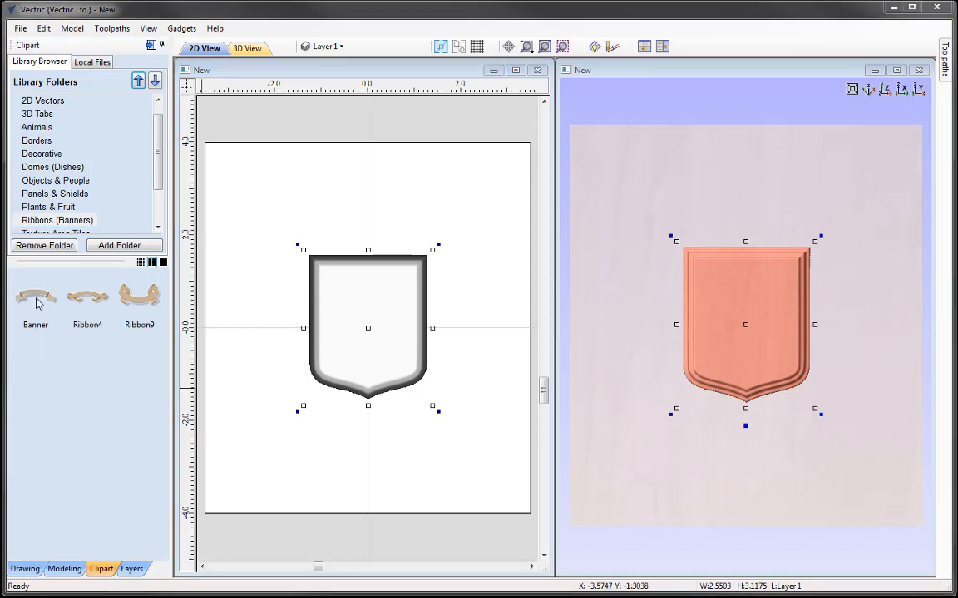
{"action": "double_click", "coordinate": [38, 304]}
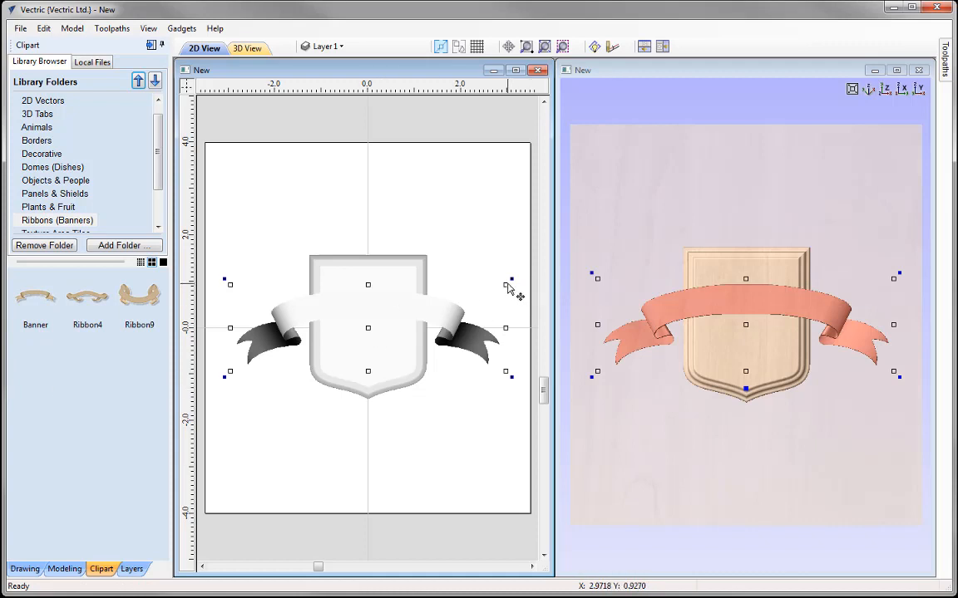
{"action": "mouse_move", "coordinate": [508, 284]}
{"action": "left_mouse_down"}
{"action": "mouse_move", "coordinate": [488, 301]}
{"action": "mouse_move", "coordinate": [491, 291]}
{"action": "left_mouse_up"}
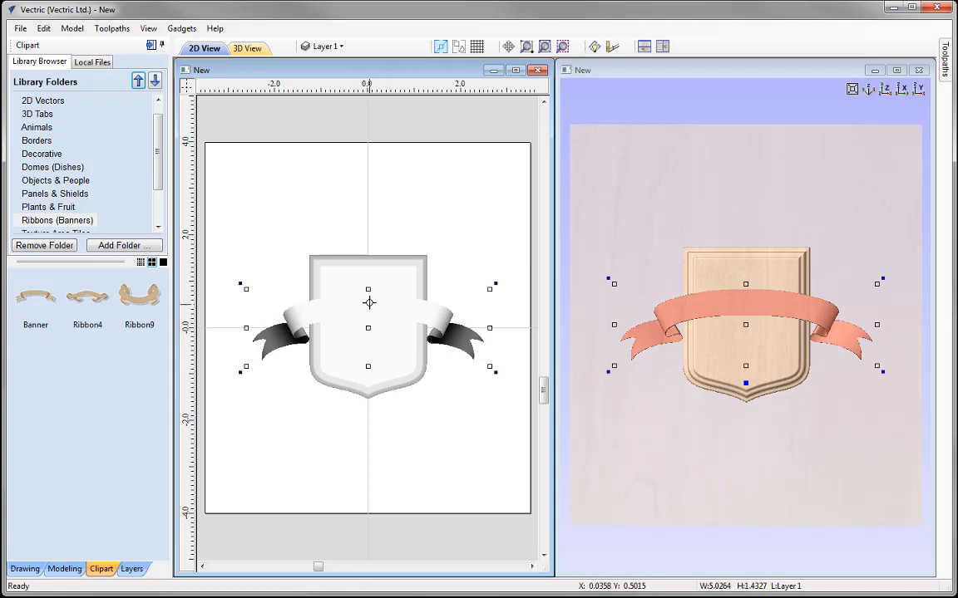
Flip the banner vertically and move it straight down so it curves around the shield's lower point
{"action": "left_click_drag", "start_coordinate": [369, 302], "coordinate": [397, 394]}
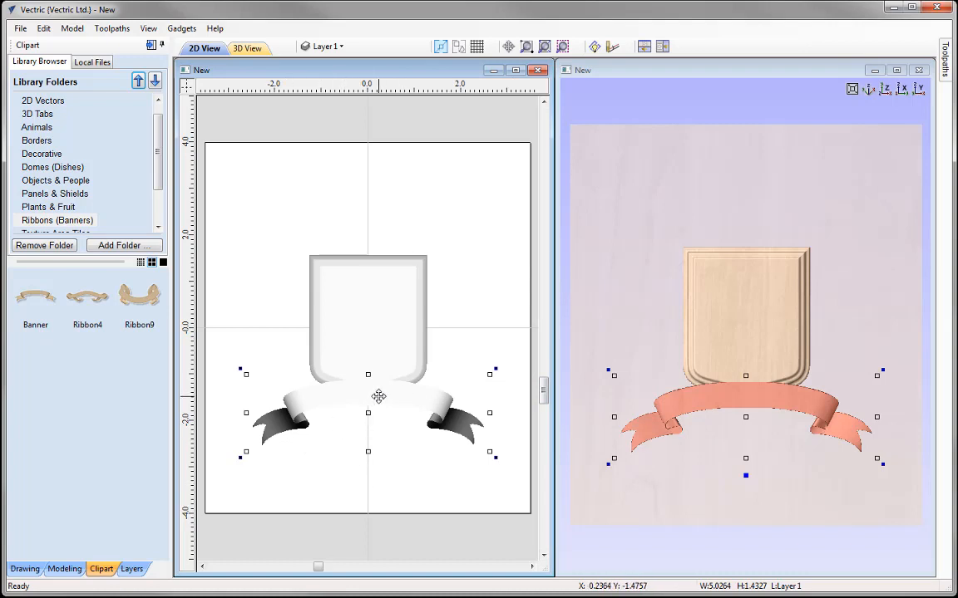
{"action": "key", "text": "v"}
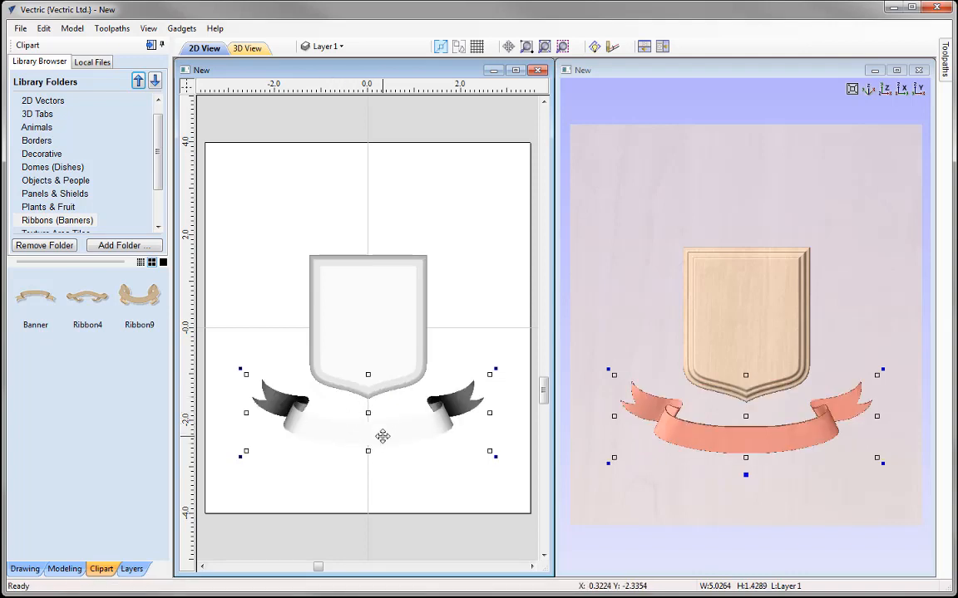
{"action": "left_click_drag", "start_coordinate": [374, 436], "coordinate": [375, 408]}
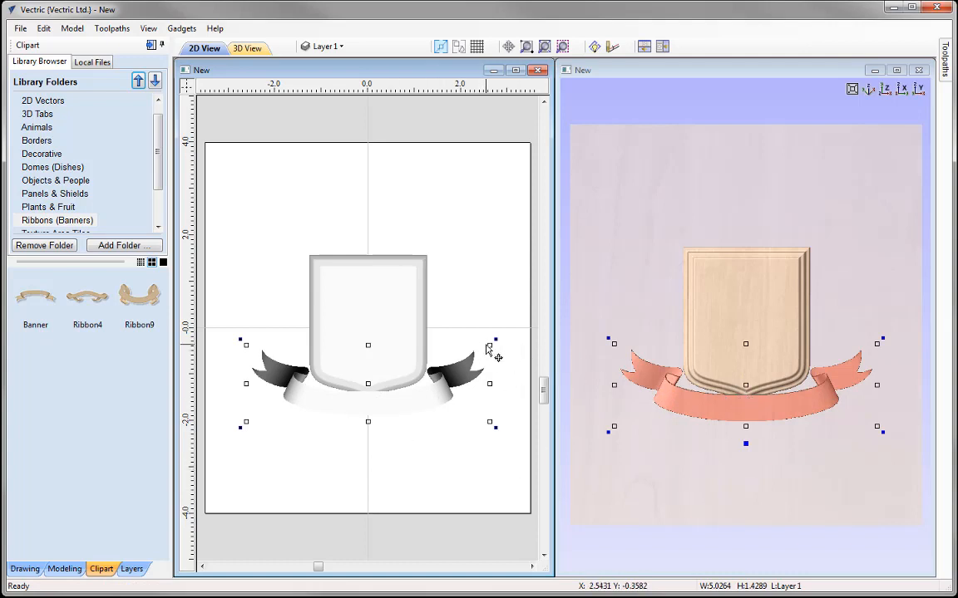
Scale the banner to about 4.60 × 1.31 inches and fine-tune its vertical position beneath the shield
{"action": "left_click_drag", "start_coordinate": [489, 344], "coordinate": [482, 353]}
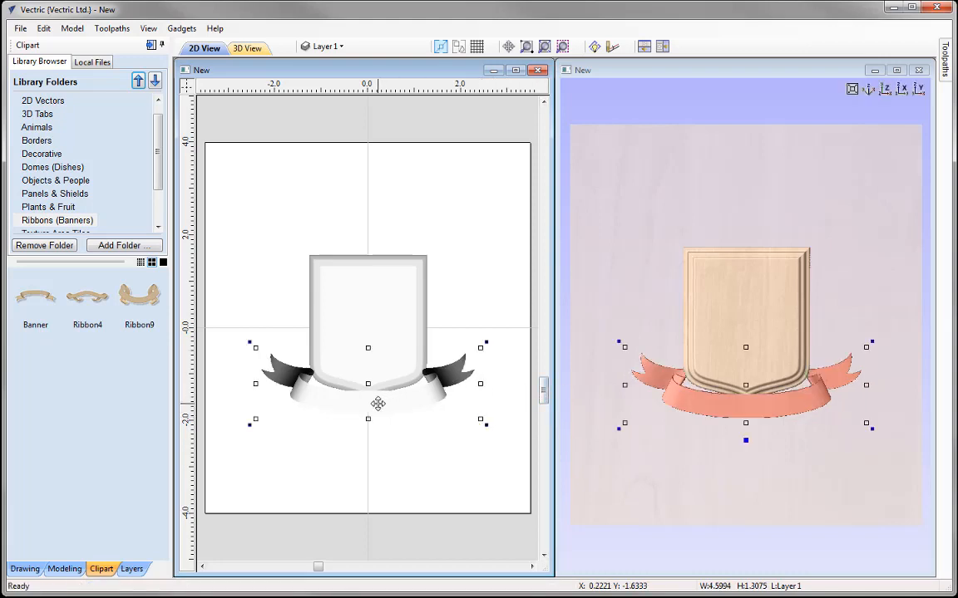
{"action": "key", "text": "Down"}
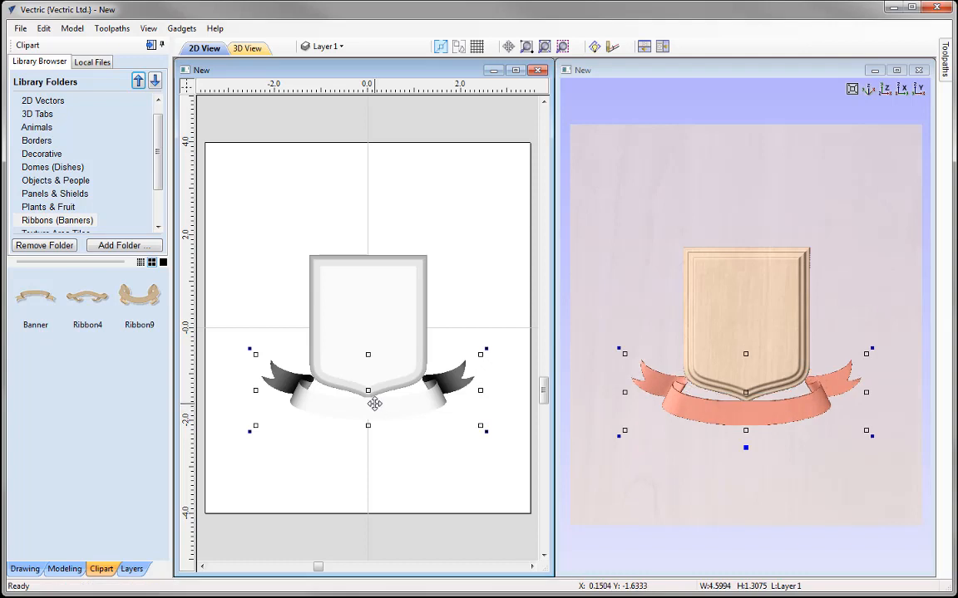
{"action": "left_click_drag", "start_coordinate": [371, 407], "coordinate": [371, 399]}
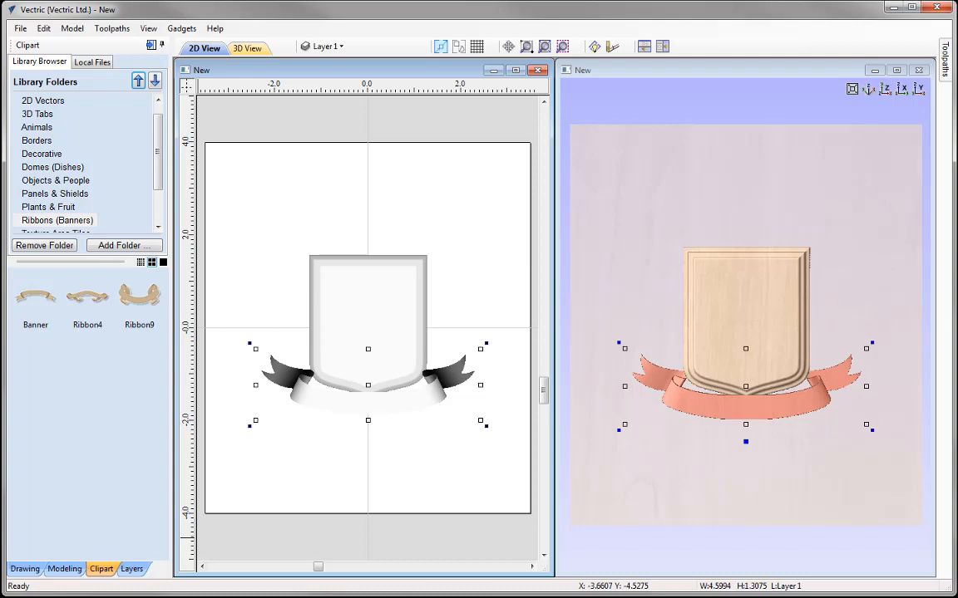
Insert the Helmet_Plumes-50412-A clipart from the Objects & People library and scale it down to about 1.72 × 2.51 inches
{"action": "left_click", "coordinate": [50, 180]}
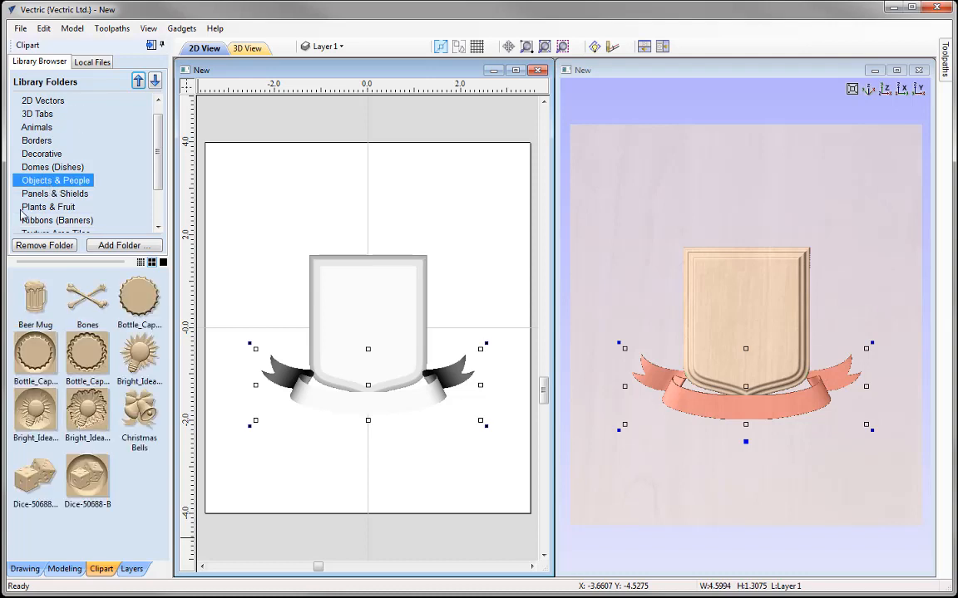
{"action": "left_click_drag", "start_coordinate": [164, 310], "coordinate": [143, 381]}
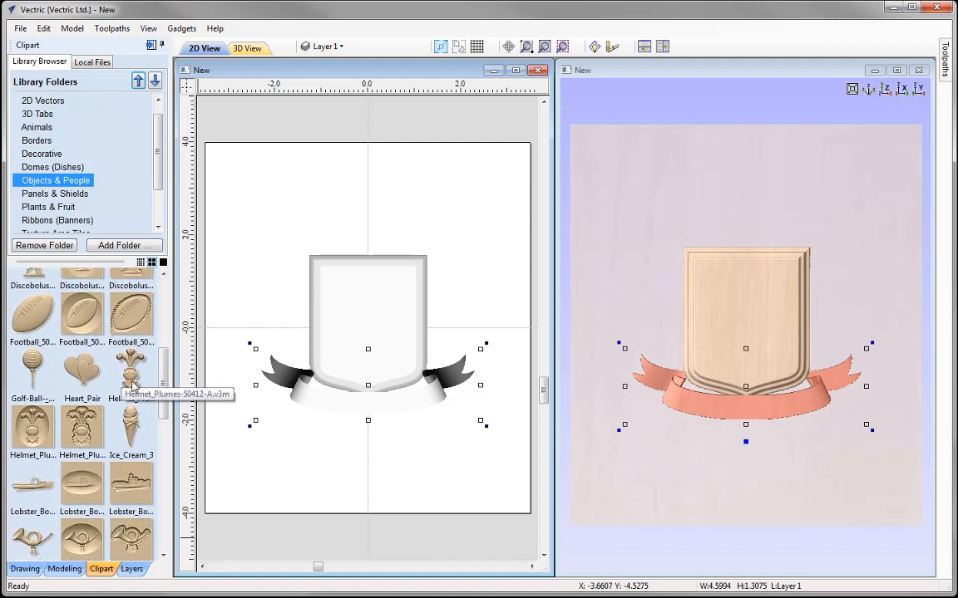
{"action": "double_click", "coordinate": [132, 385]}
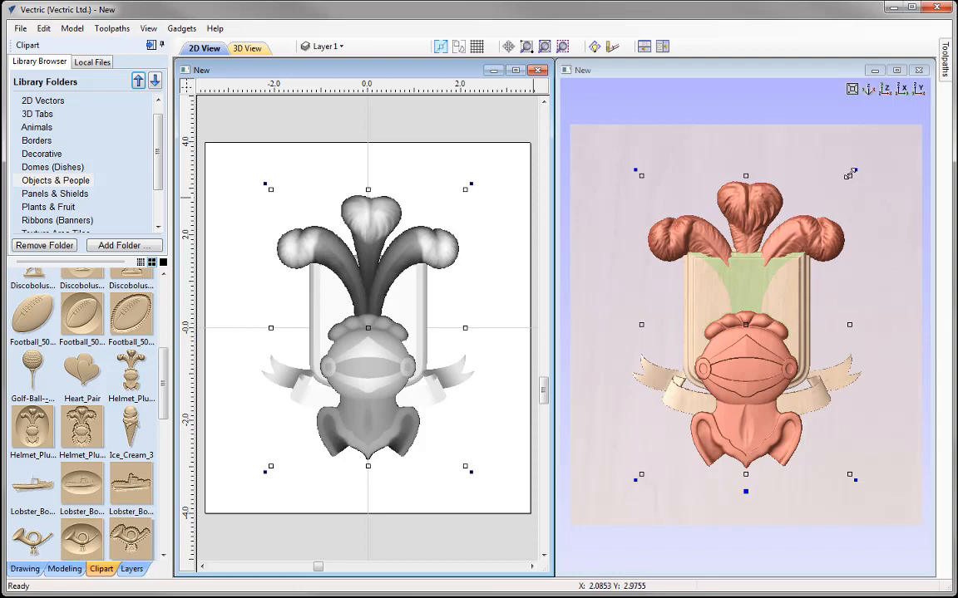
{"action": "left_click_drag", "start_coordinate": [848, 175], "coordinate": [789, 259]}
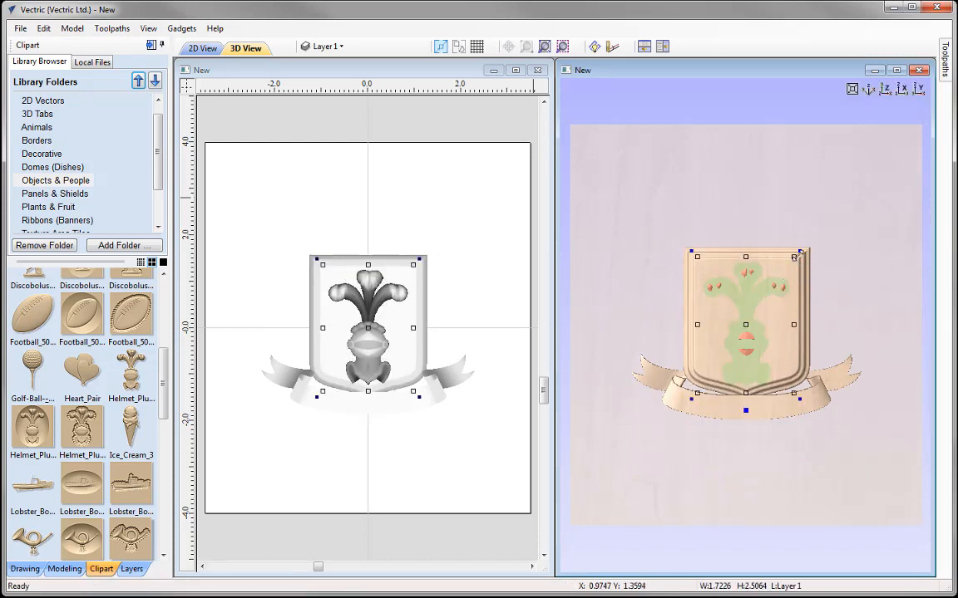
Enlarge the plumed helmet to about 2.08 × 3.03 inches and move it straight up onto the shield's upper edge
{"action": "left_click", "coordinate": [795, 278]}
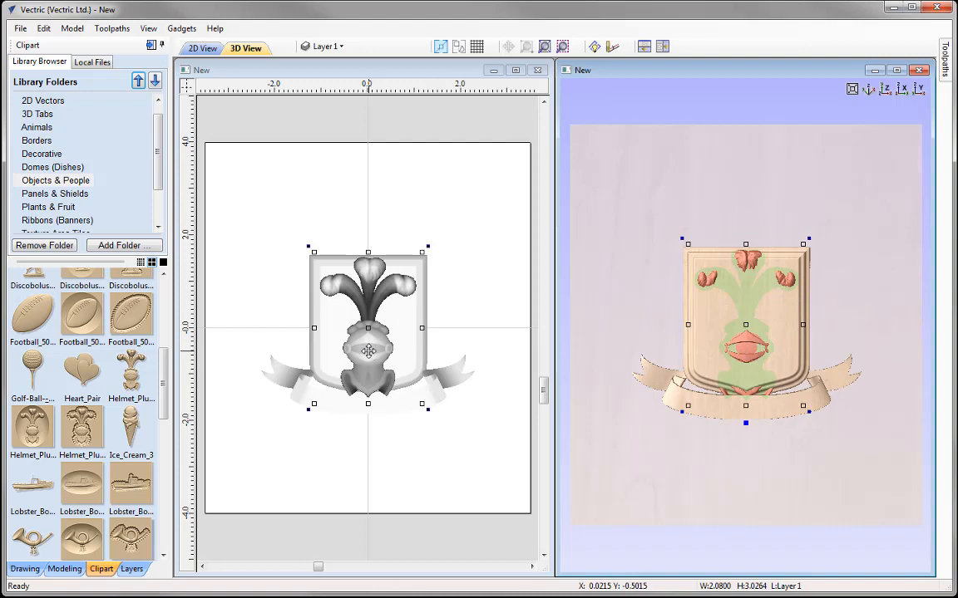
{"action": "left_click_drag", "start_coordinate": [368, 352], "coordinate": [379, 230]}
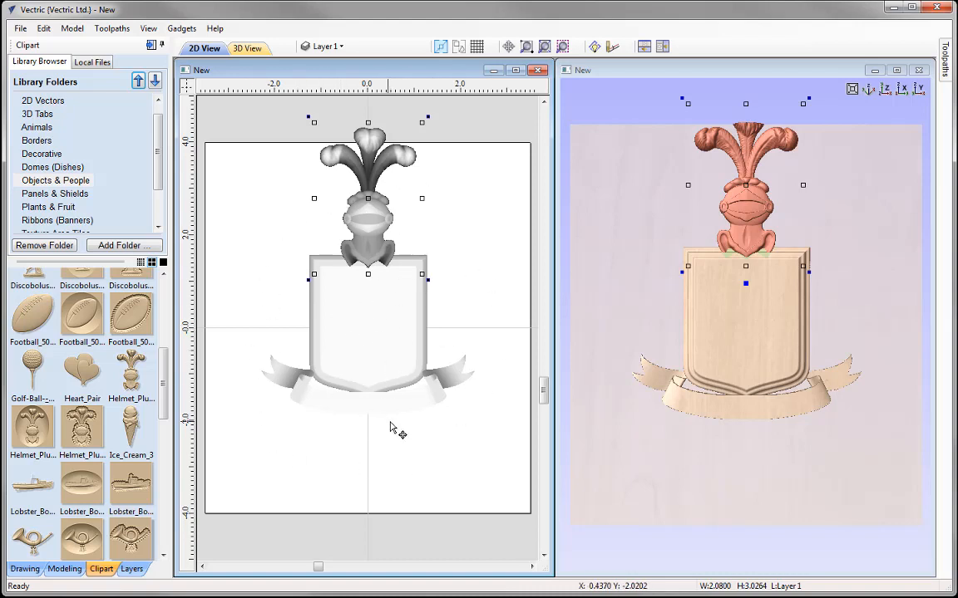
Select the helmet, shield and banner together and move them straight down so the whole design fits inside the job area
{"action": "left_click", "coordinate": [379, 338], "text": "shift"}
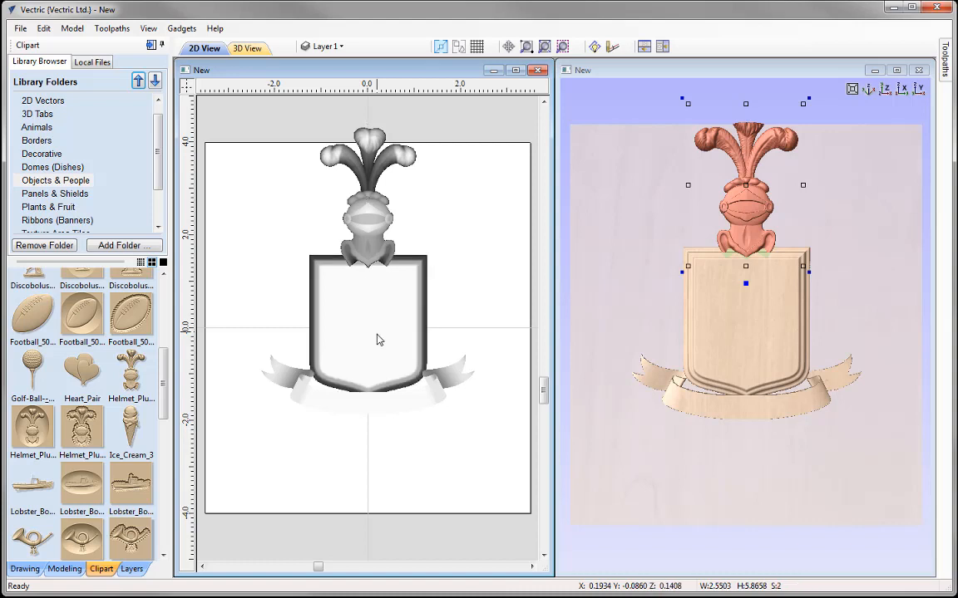
{"action": "left_click", "coordinate": [399, 409], "text": "shift"}
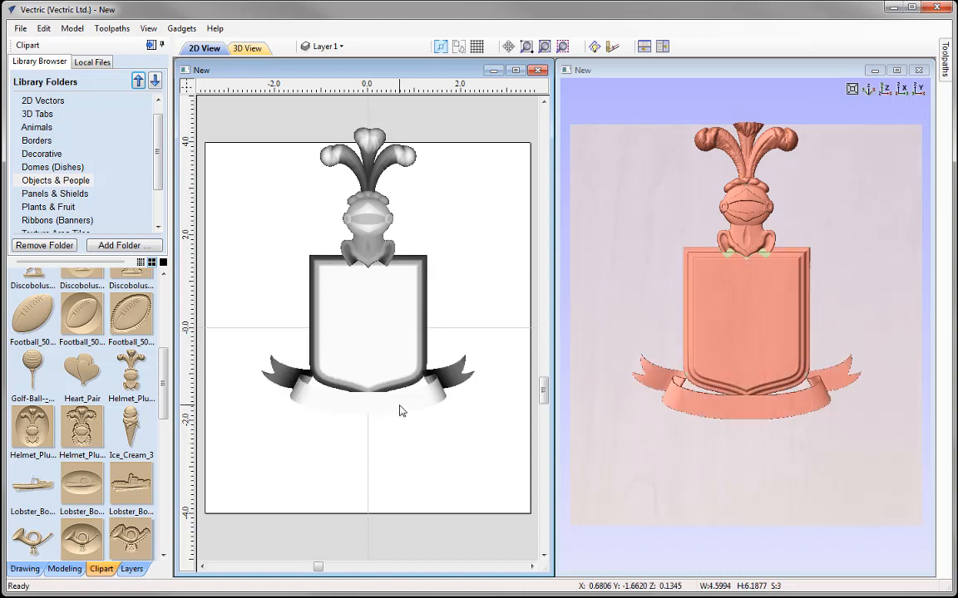
{"action": "left_click", "coordinate": [368, 366]}
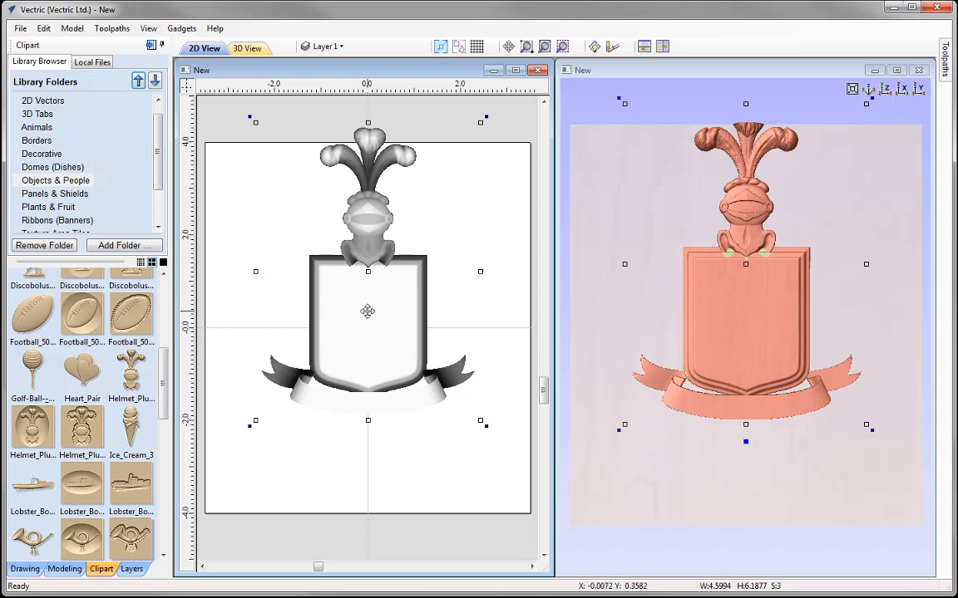
{"action": "left_click_drag", "start_coordinate": [367, 314], "coordinate": [367, 348]}
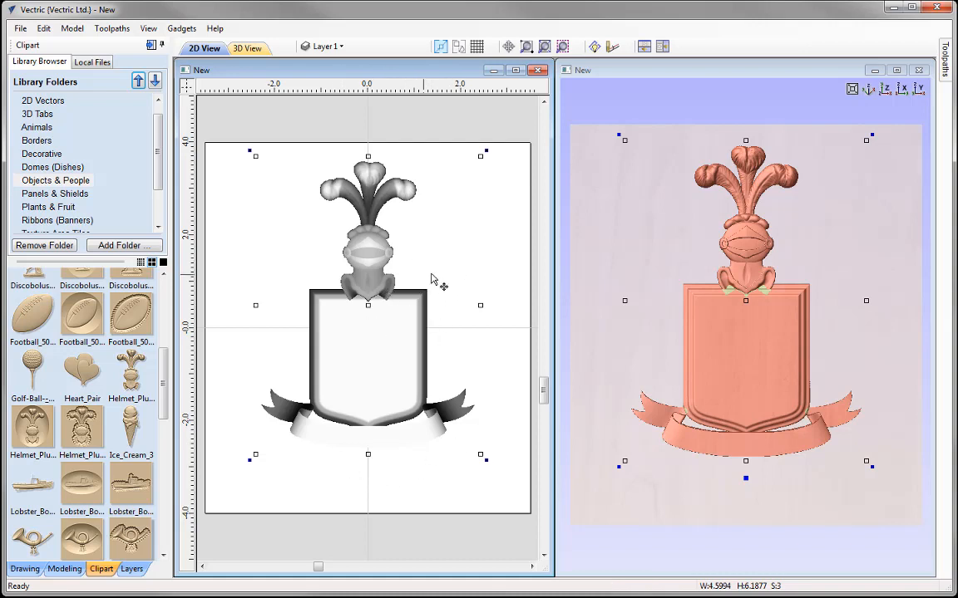
{"action": "left_click", "coordinate": [507, 270]}
Fine-tune the helmet's vertical position so its lower tip slightly overlaps the shield's upper edge
{"action": "left_click", "coordinate": [369, 257]}
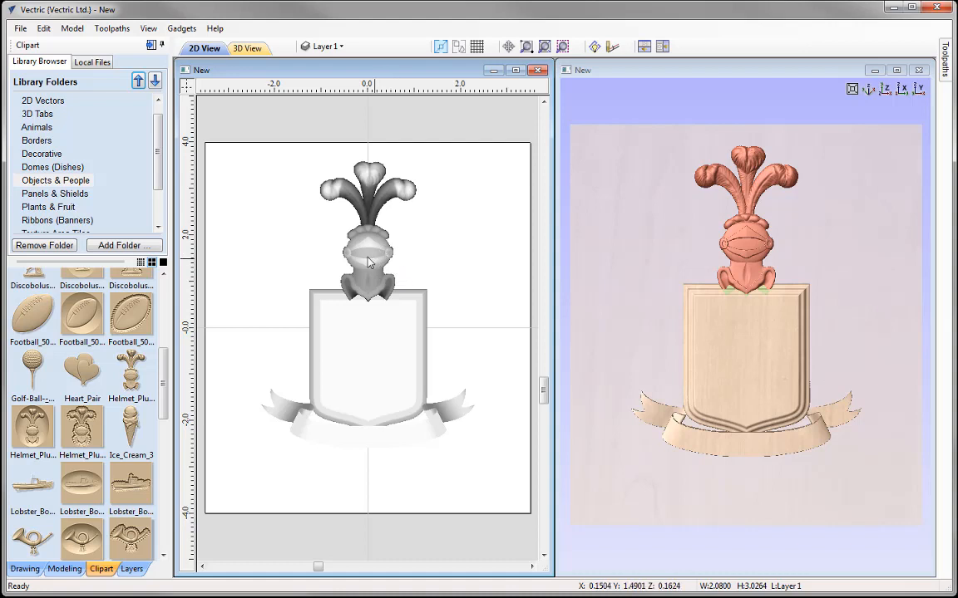
{"action": "left_click", "coordinate": [369, 263]}
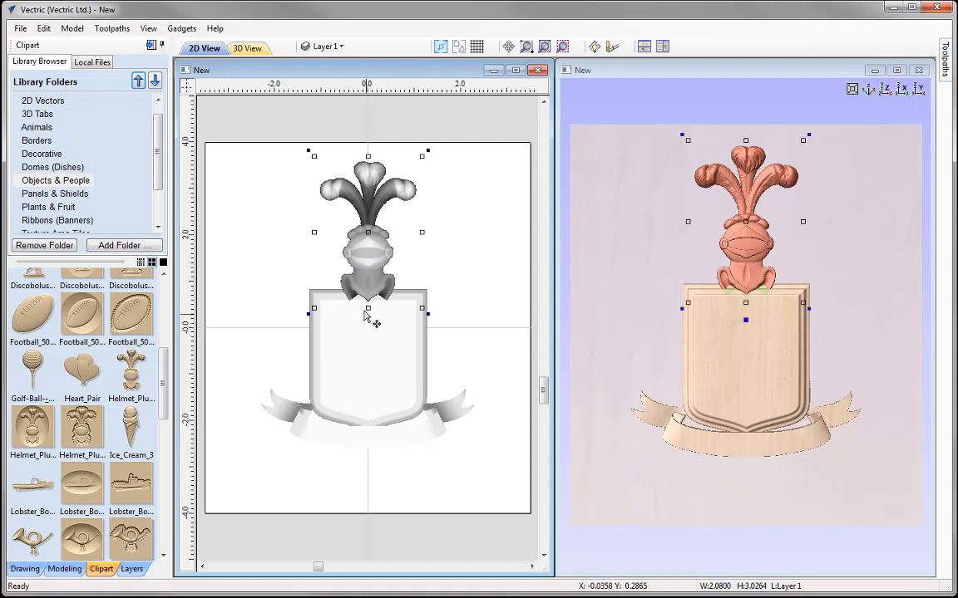
{"action": "left_click_drag", "start_coordinate": [366, 315], "coordinate": [364, 307]}
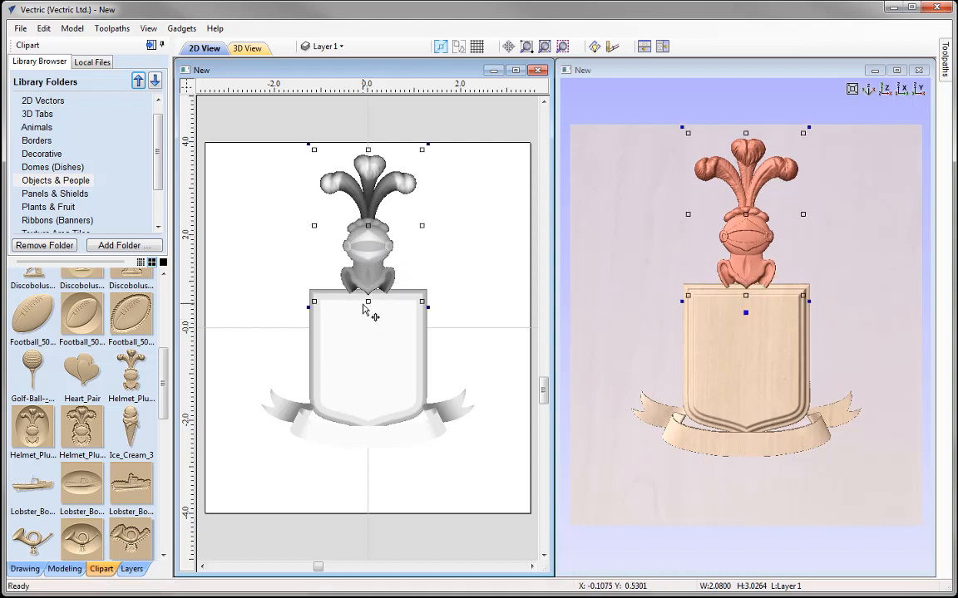
{"action": "scroll", "coordinate": [369, 299], "scroll_direction": "up", "scroll_amount": 5}
{"action": "left_click_drag", "start_coordinate": [366, 256], "coordinate": [367, 264]}
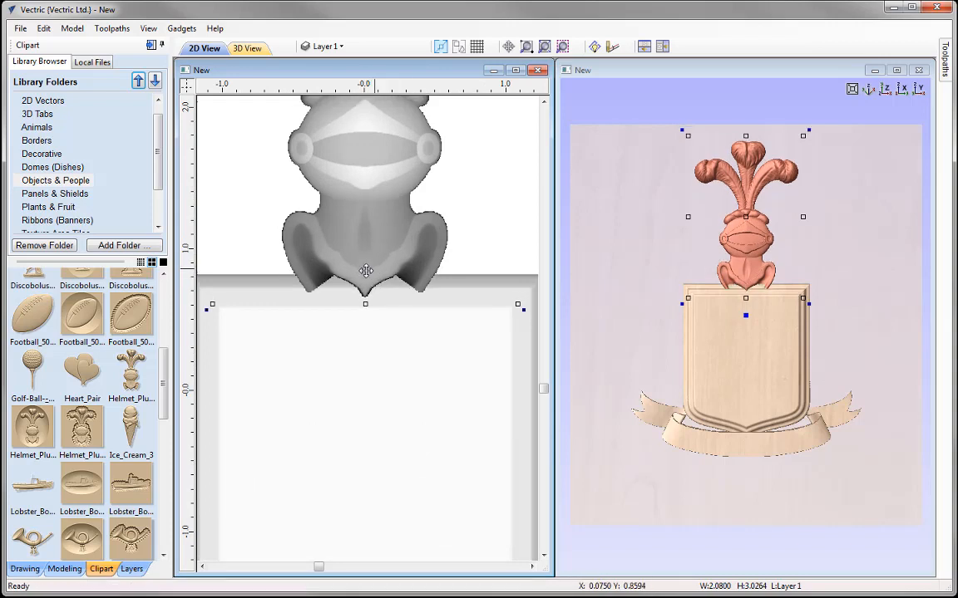
{"action": "left_click", "coordinate": [544, 46]}
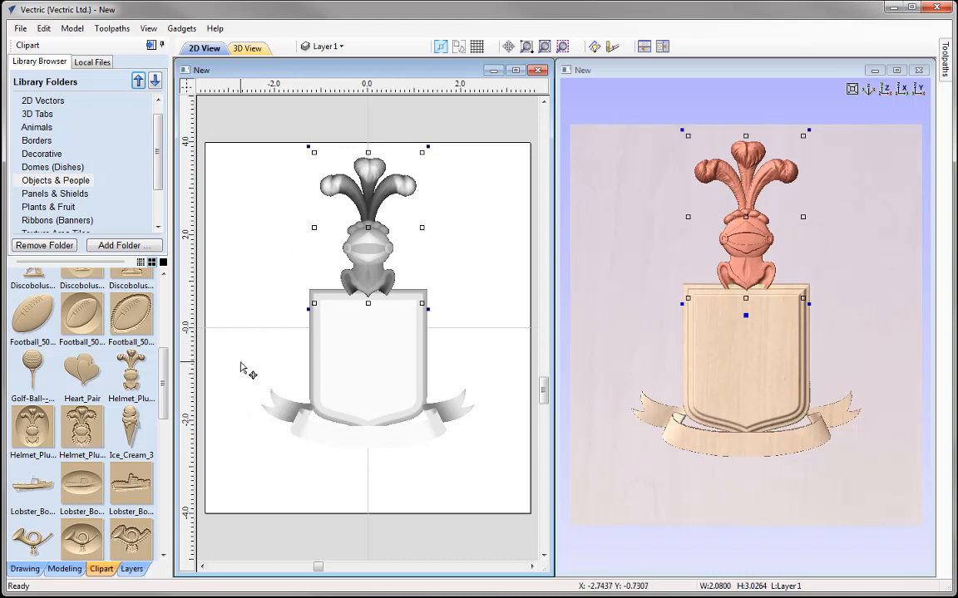
Insert a new component level next to Central Design and name it Flourishes
{"action": "left_click", "coordinate": [64, 569]}
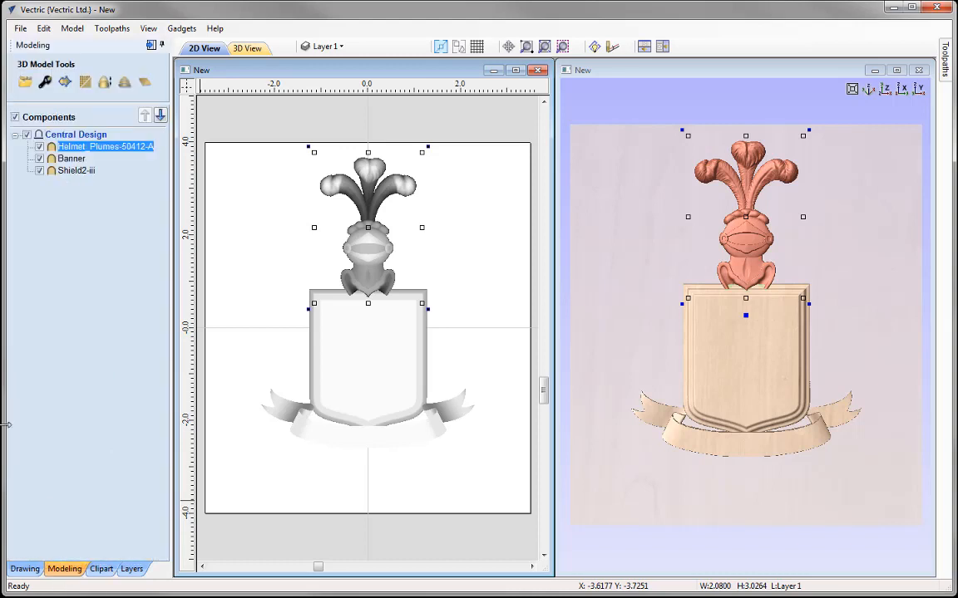
{"action": "right_click", "coordinate": [66, 135]}
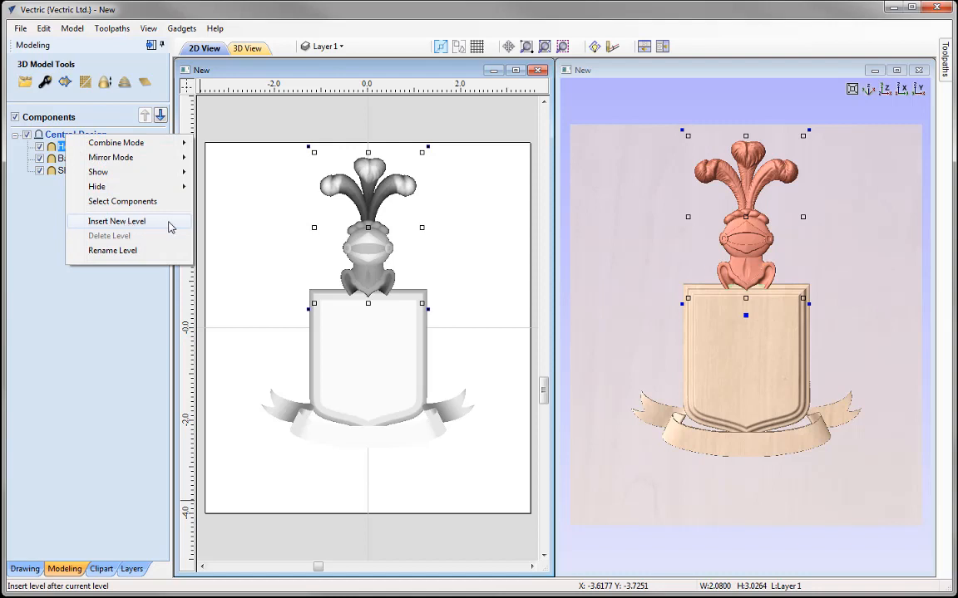
{"action": "left_click", "coordinate": [117, 221]}
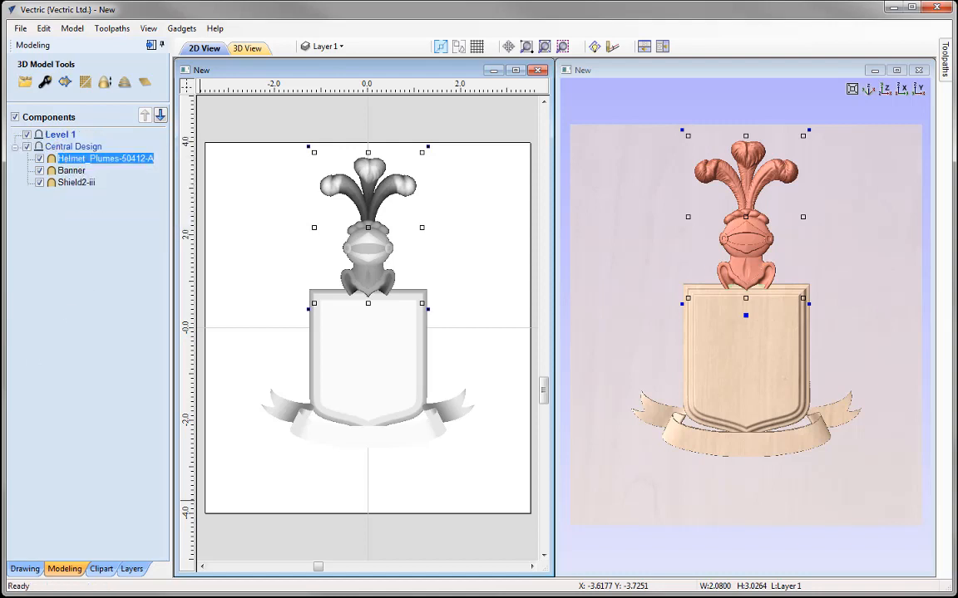
{"action": "right_click", "coordinate": [64, 138]}
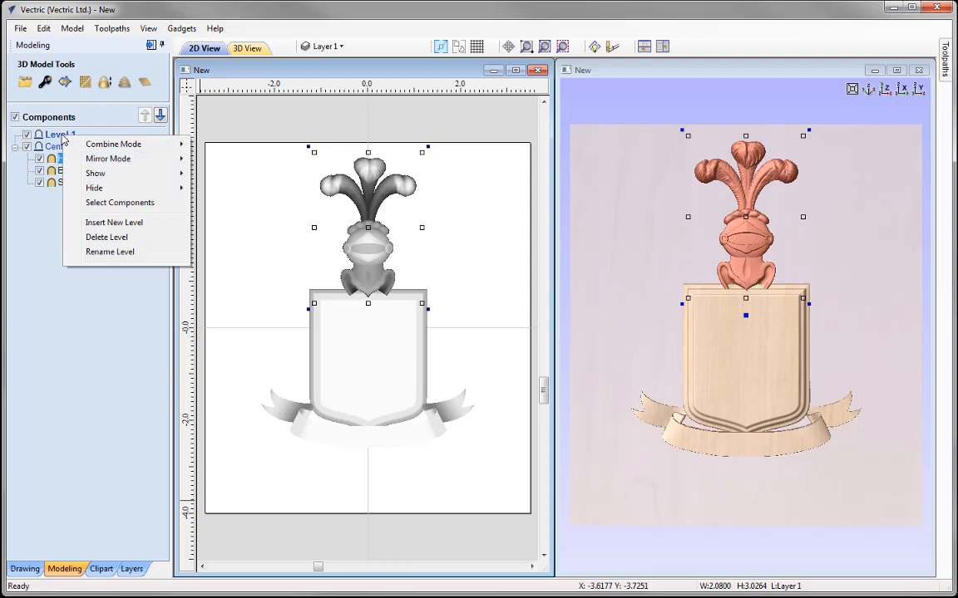
{"action": "left_click", "coordinate": [138, 255]}
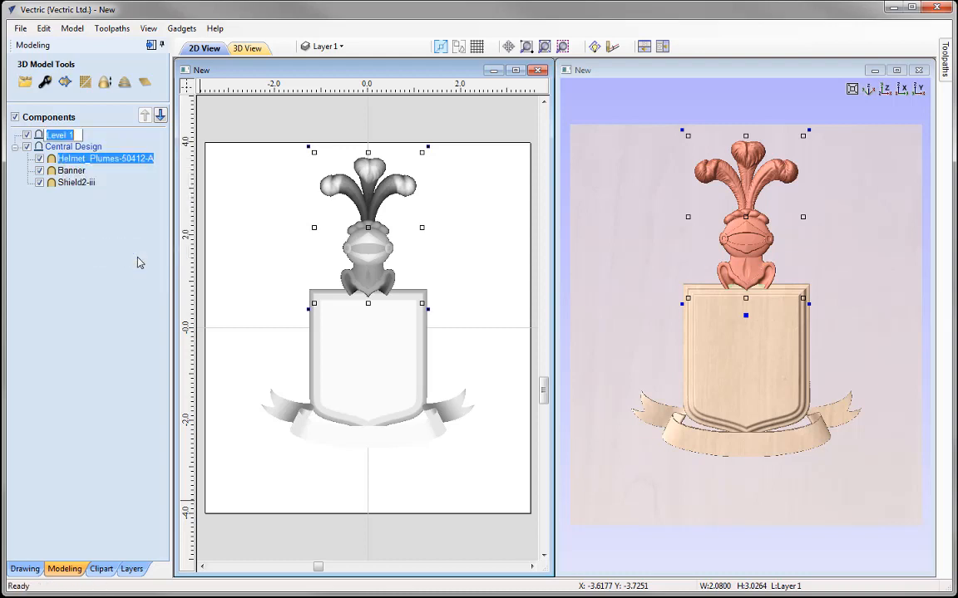
{"action": "type", "text": "Flourishes"}
{"action": "left_click", "coordinate": [153, 272]}
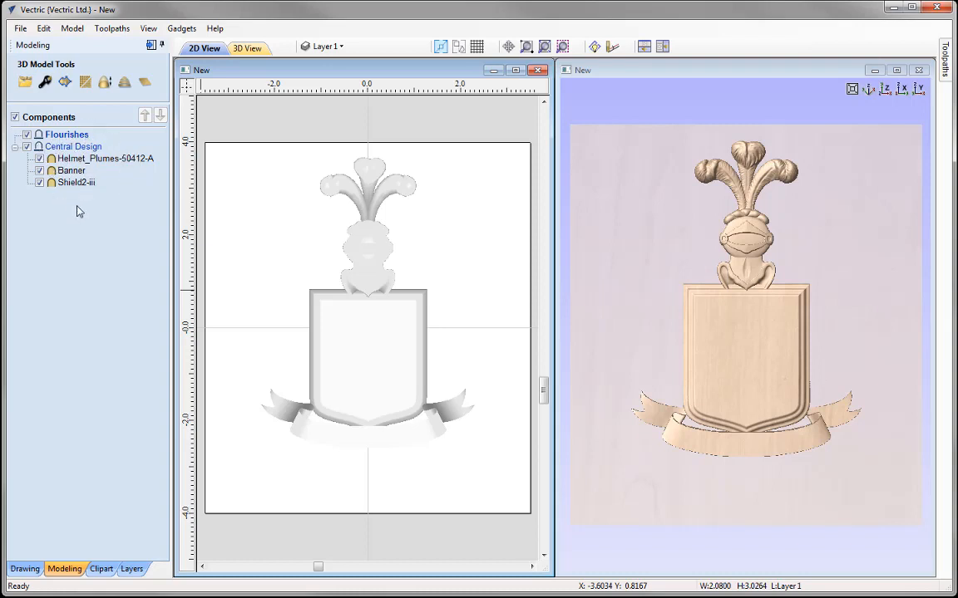
Set the combine mode of the Flourishes level to Merge
{"action": "right_click", "coordinate": [65, 139]}
{"action": "mouse_move", "coordinate": [102, 143]}
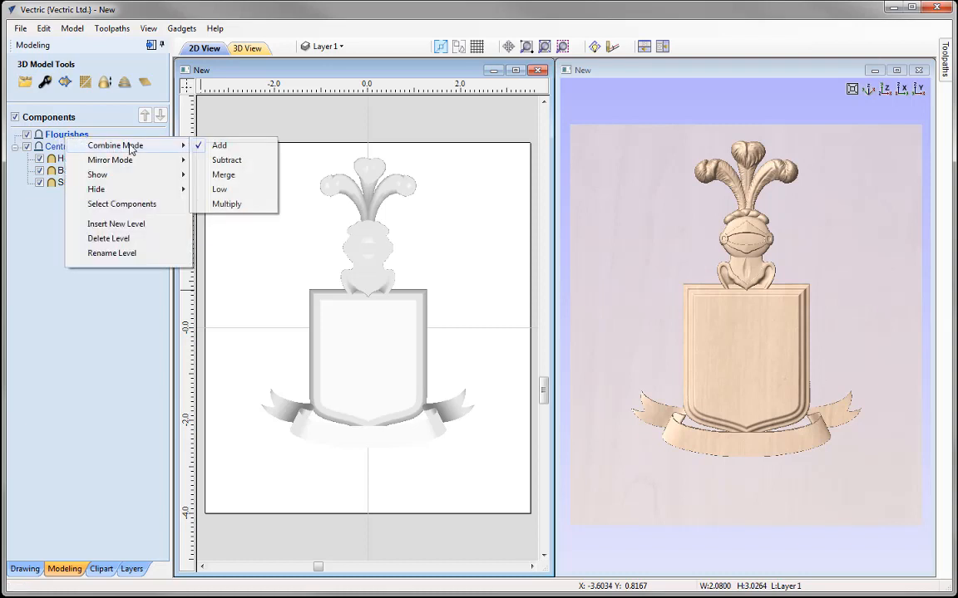
{"action": "left_click", "coordinate": [224, 176]}
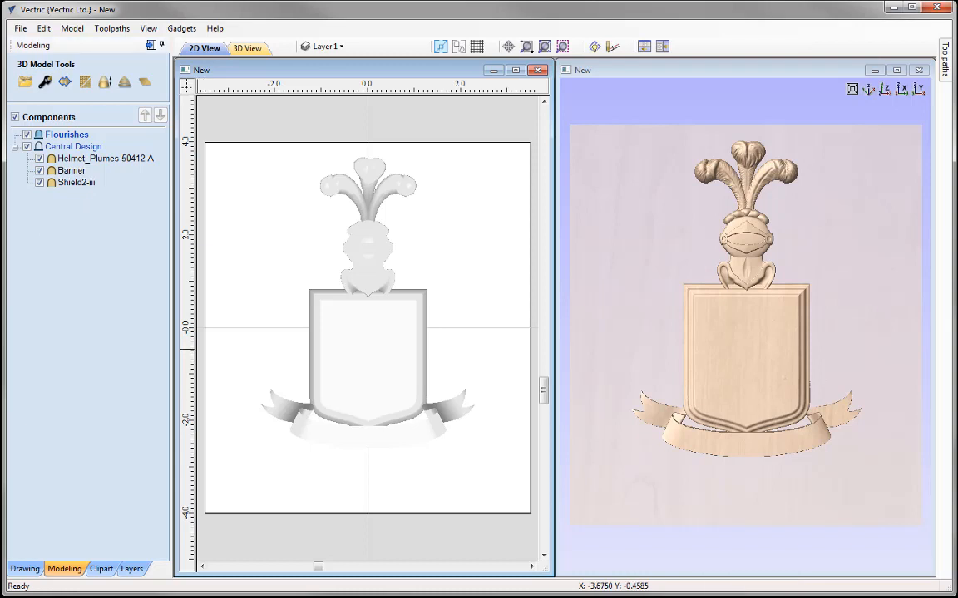
Insert the Flourish Repeat 2 clipart from the Decorative library into the Flourishes level
{"action": "left_click", "coordinate": [103, 570]}
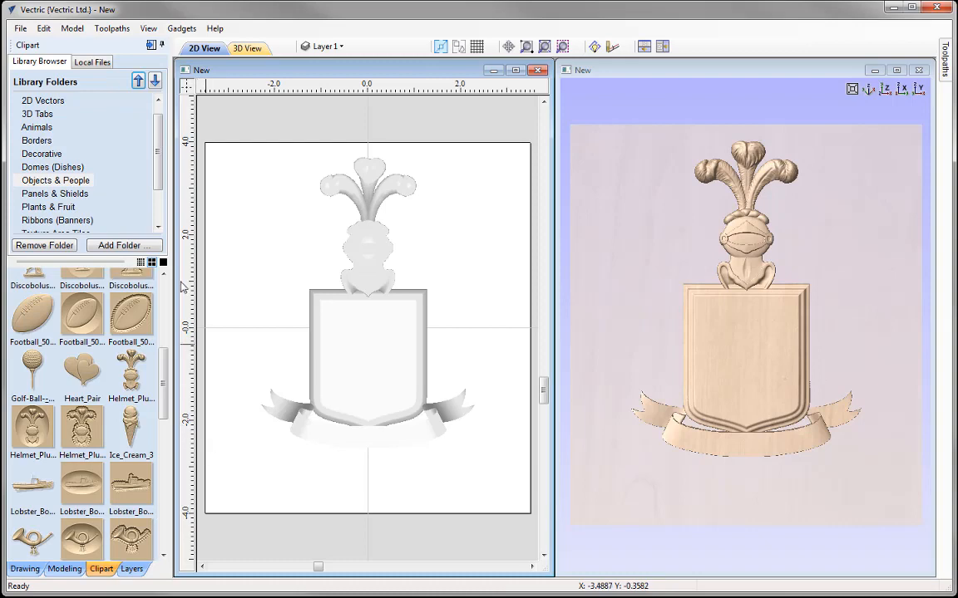
{"action": "left_click", "coordinate": [44, 155]}
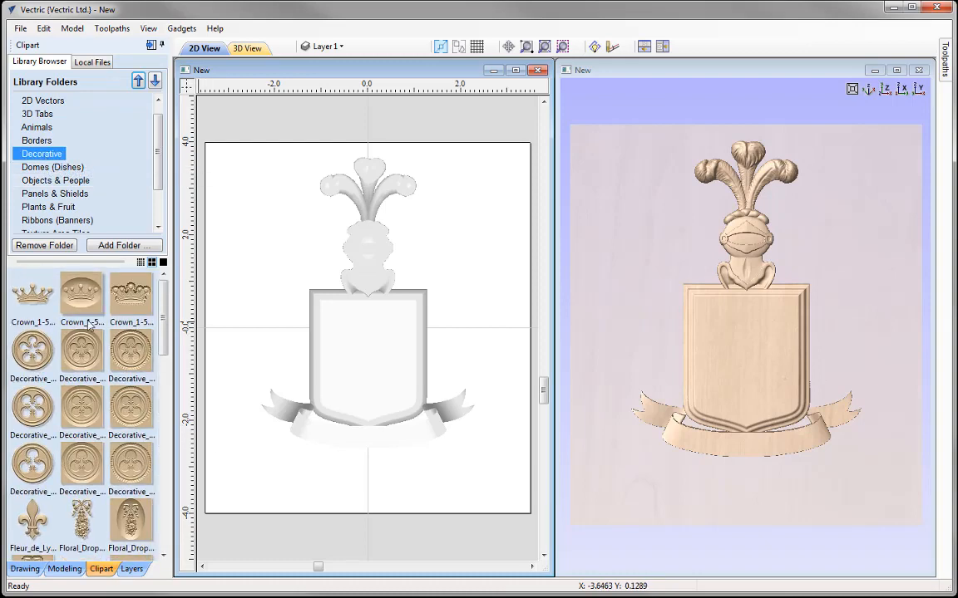
{"action": "left_click_drag", "start_coordinate": [164, 300], "coordinate": [163, 337]}
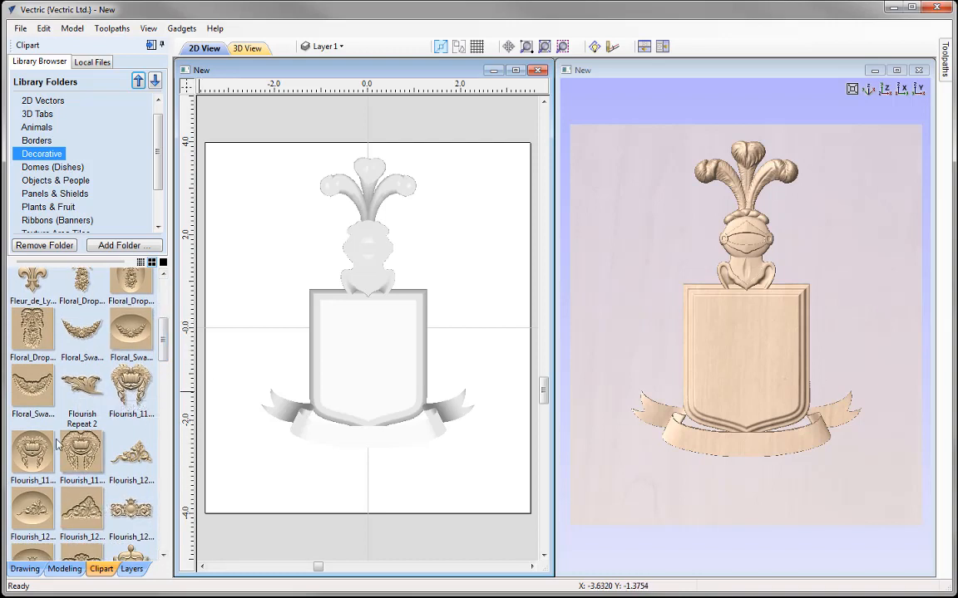
{"action": "double_click", "coordinate": [83, 385]}
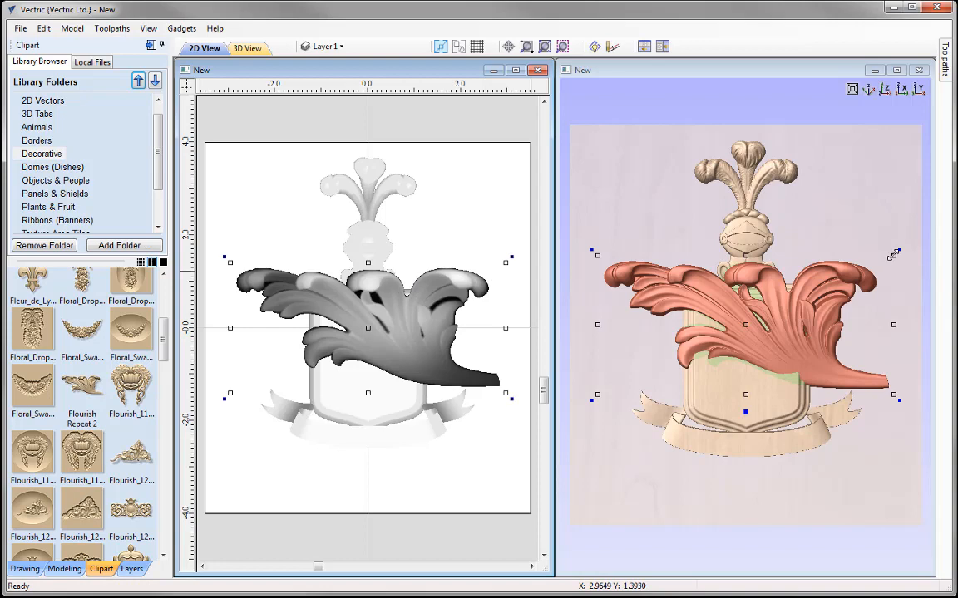
Scale the flourish down to about 2.84 × 1.28 inches and position it left of the helmet, along the shield's upper edge
{"action": "left_click_drag", "start_coordinate": [893, 257], "coordinate": [770, 312]}
{"action": "left_click_drag", "start_coordinate": [675, 316], "coordinate": [637, 282]}
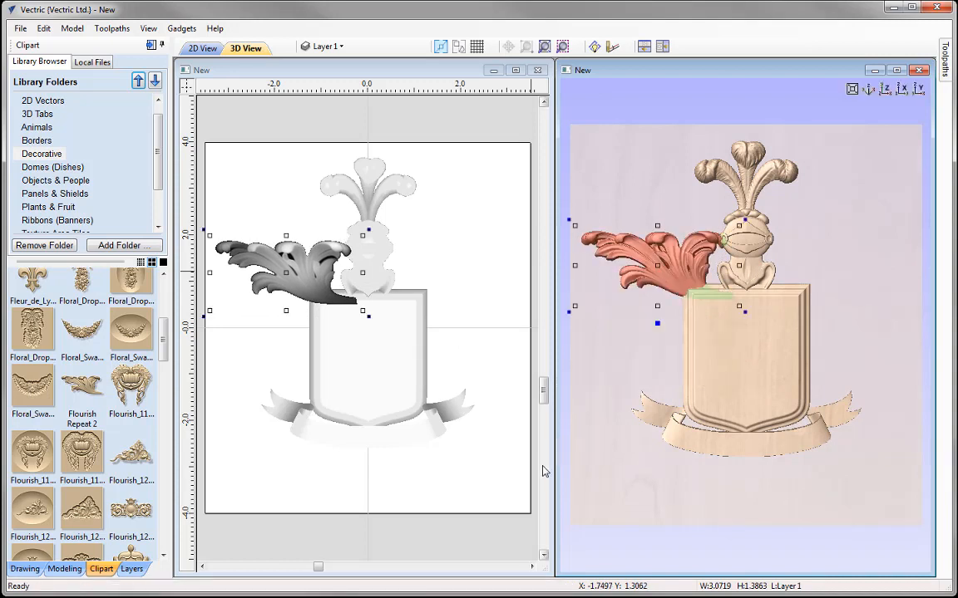
{"action": "left_click_drag", "start_coordinate": [739, 226], "coordinate": [727, 235]}
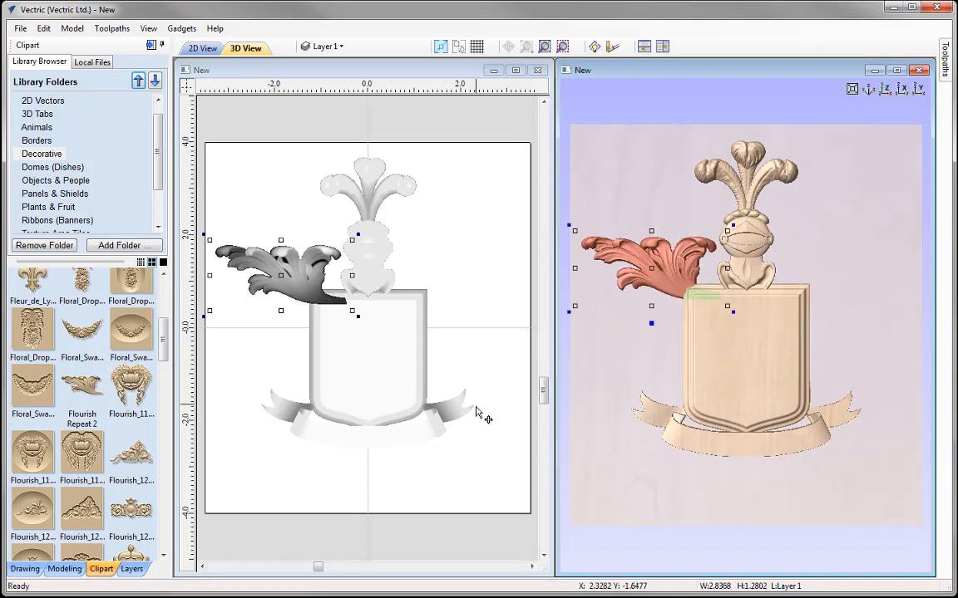
{"action": "left_click_drag", "start_coordinate": [586, 258], "coordinate": [606, 240]}
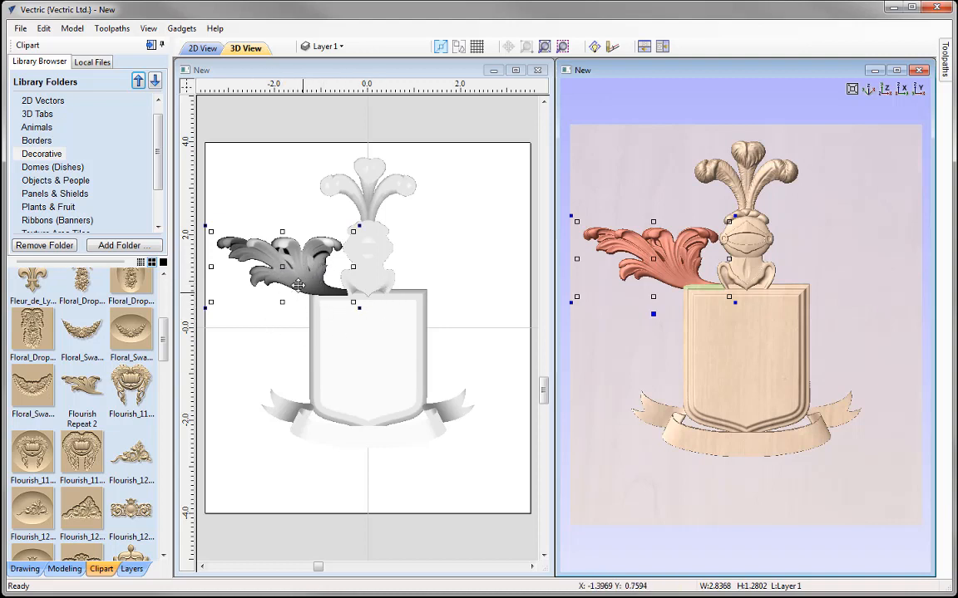
{"action": "left_click", "coordinate": [202, 197]}
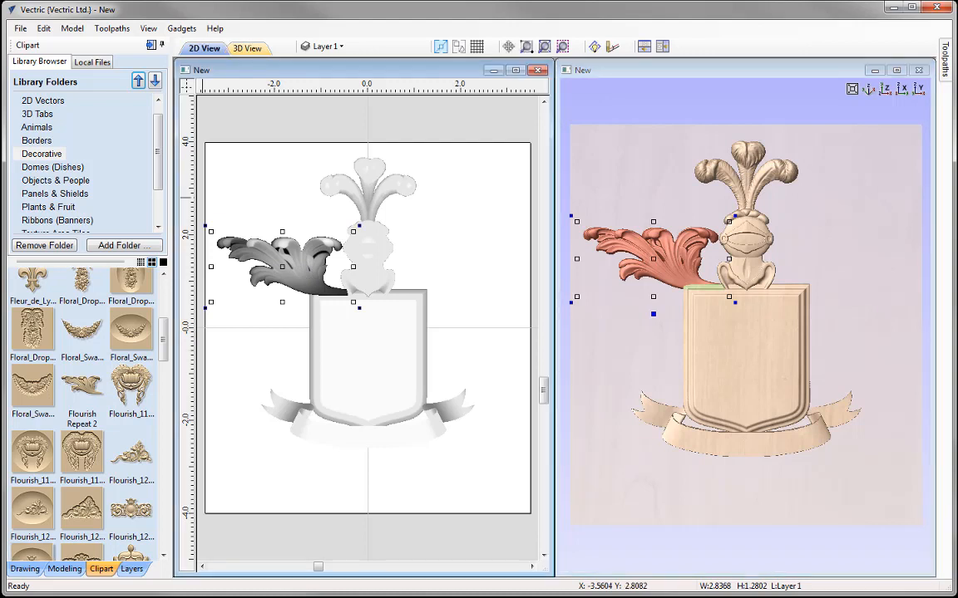
Hide the Central Design level and set the mirror mode of the Flourishes level to Left to Right
{"action": "left_click", "coordinate": [64, 568]}
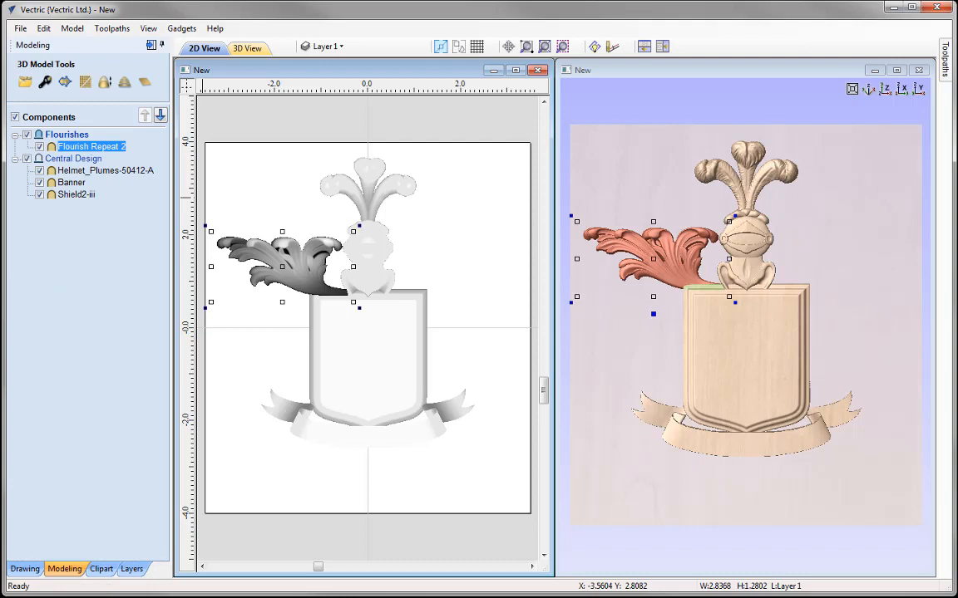
{"action": "left_click", "coordinate": [28, 160]}
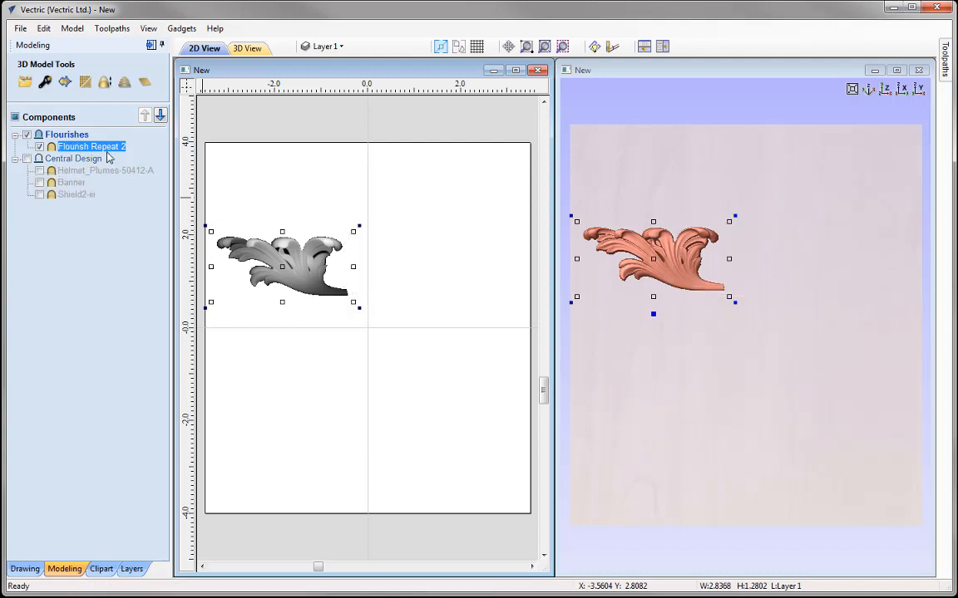
{"action": "right_click", "coordinate": [65, 136]}
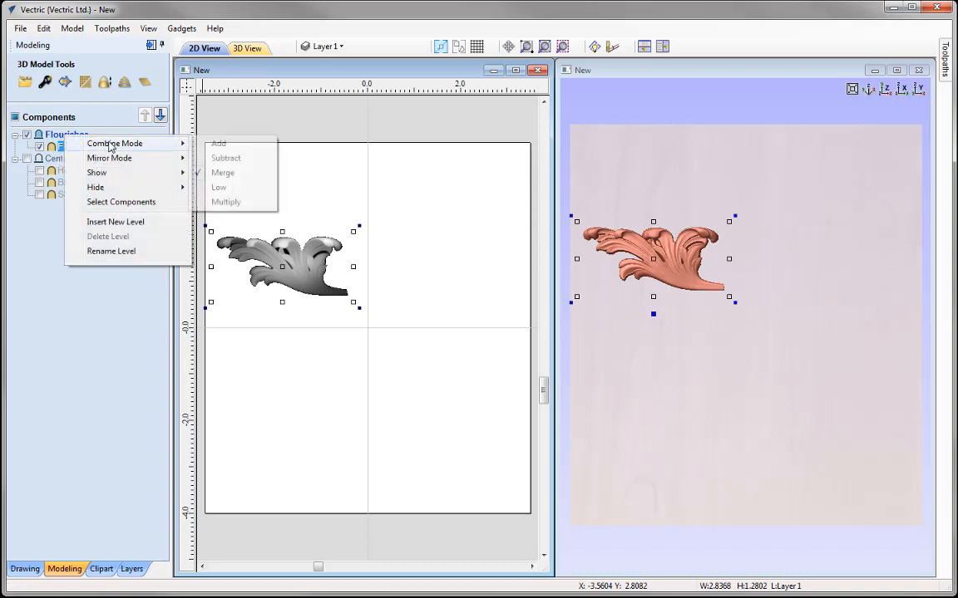
{"action": "mouse_move", "coordinate": [131, 165]}
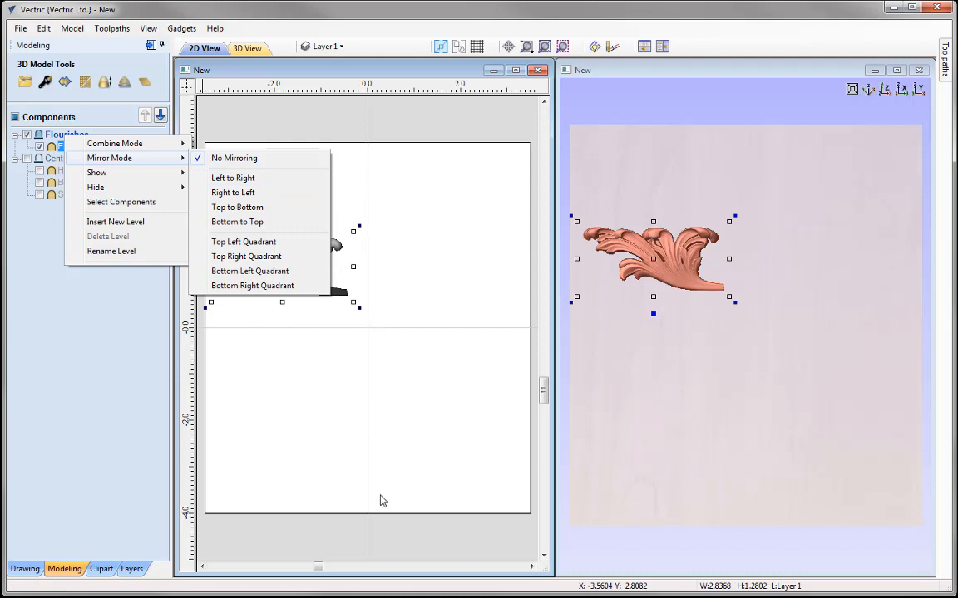
{"action": "left_click", "coordinate": [260, 184]}
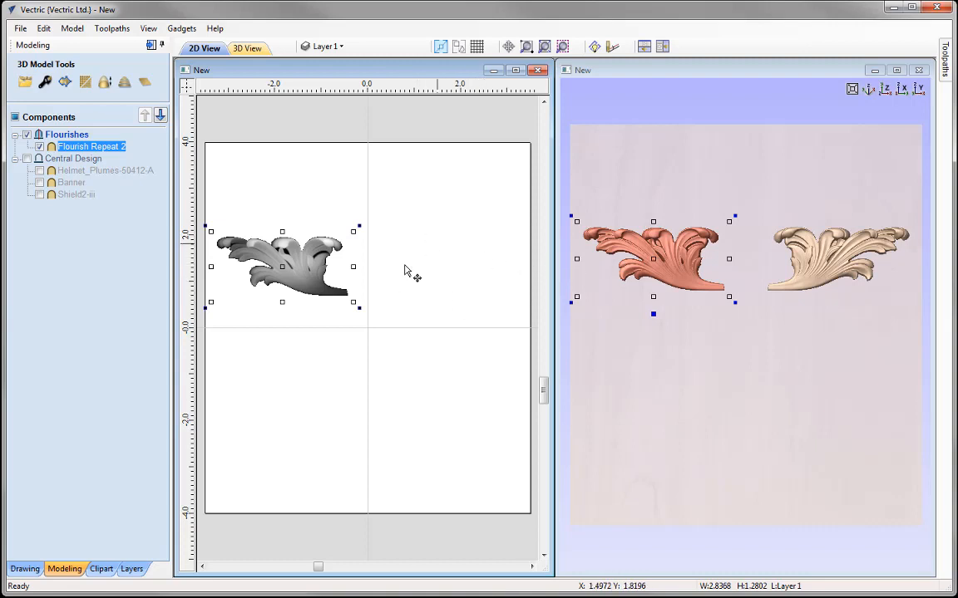
{"action": "mouse_move", "coordinate": [110, 153]}
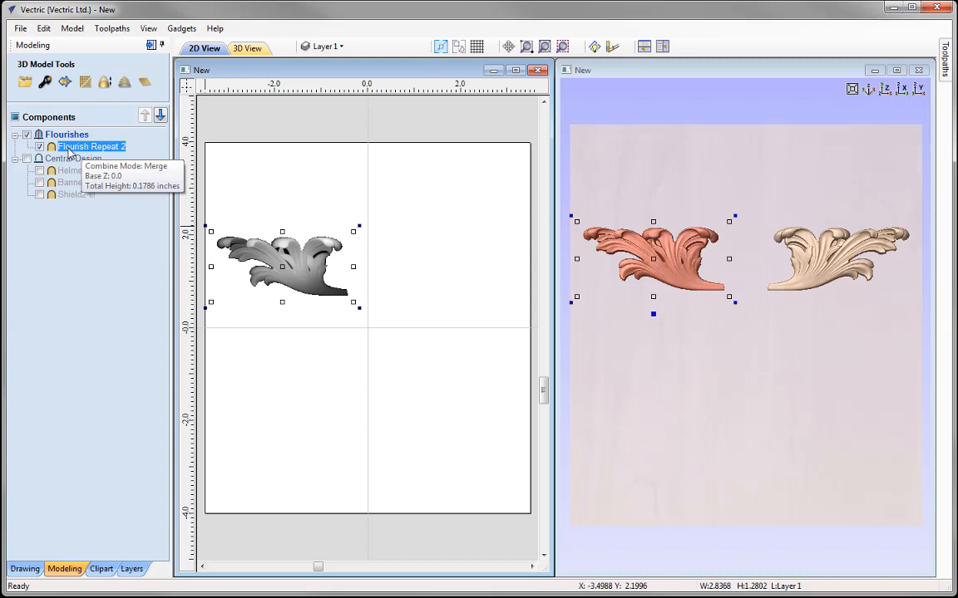
{"action": "mouse_move", "coordinate": [75, 138]}
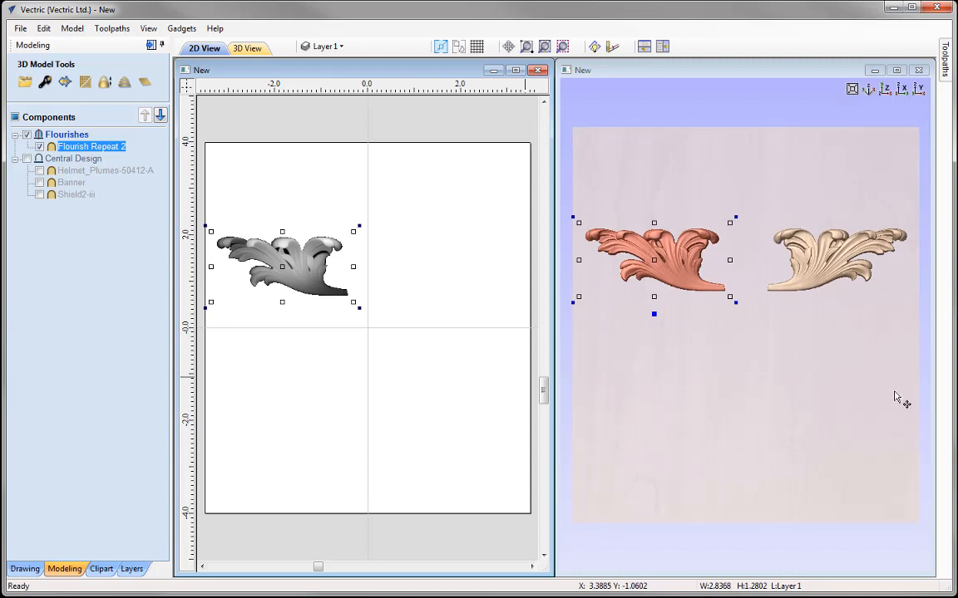
{"action": "left_click", "coordinate": [813, 264]}
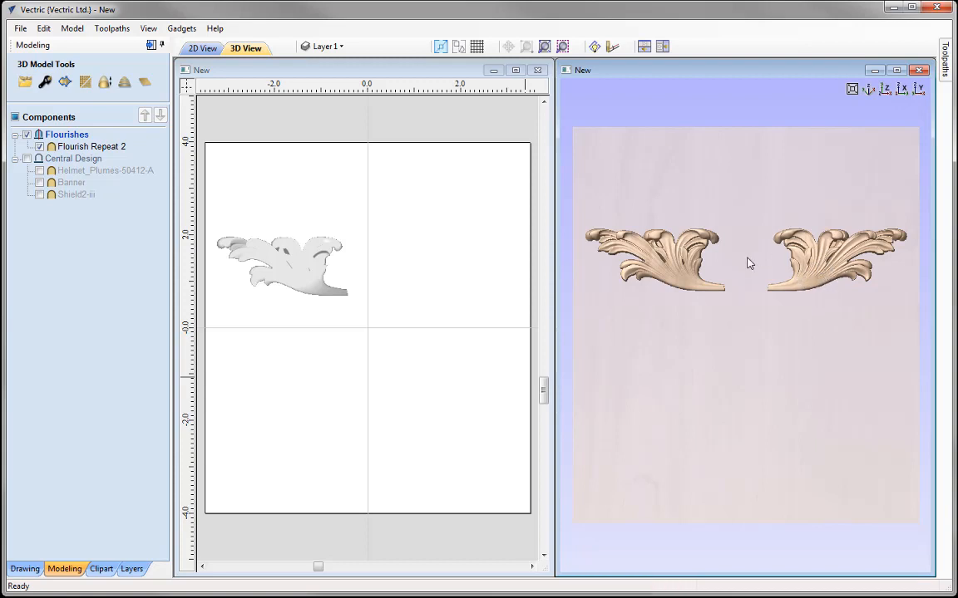
Try moving the flourish up, down and across the vertical centre line to preview how its mirrored copy responds
{"action": "left_click", "coordinate": [243, 281]}
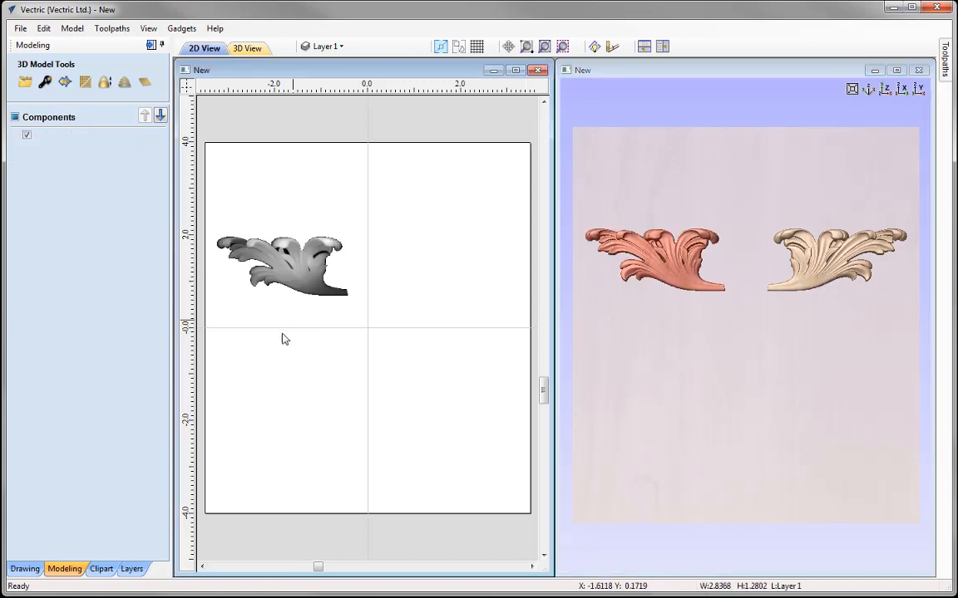
{"action": "left_click", "coordinate": [269, 286]}
{"action": "left_click_drag", "start_coordinate": [278, 251], "coordinate": [276, 187]}
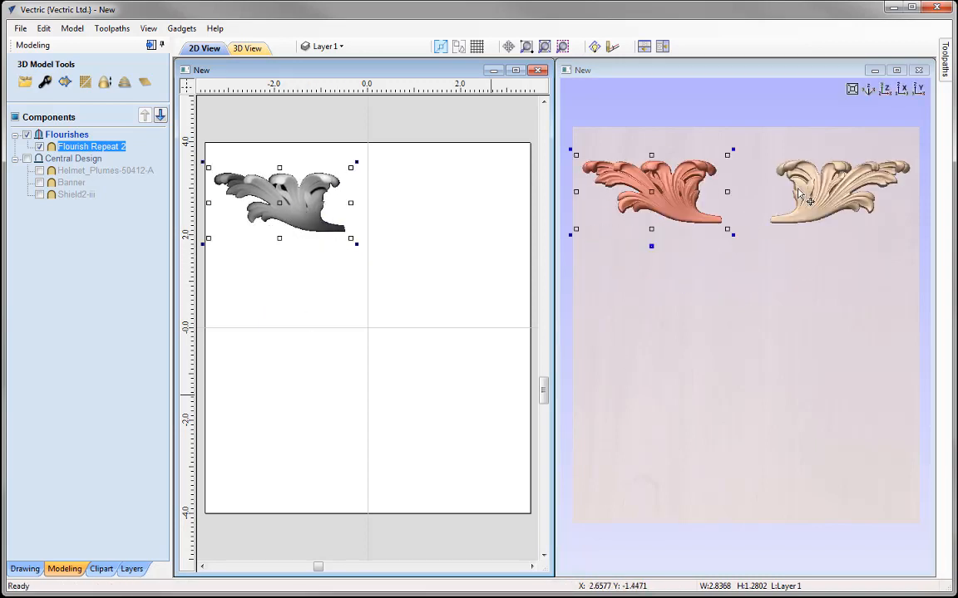
{"action": "left_click_drag", "start_coordinate": [290, 198], "coordinate": [282, 281]}
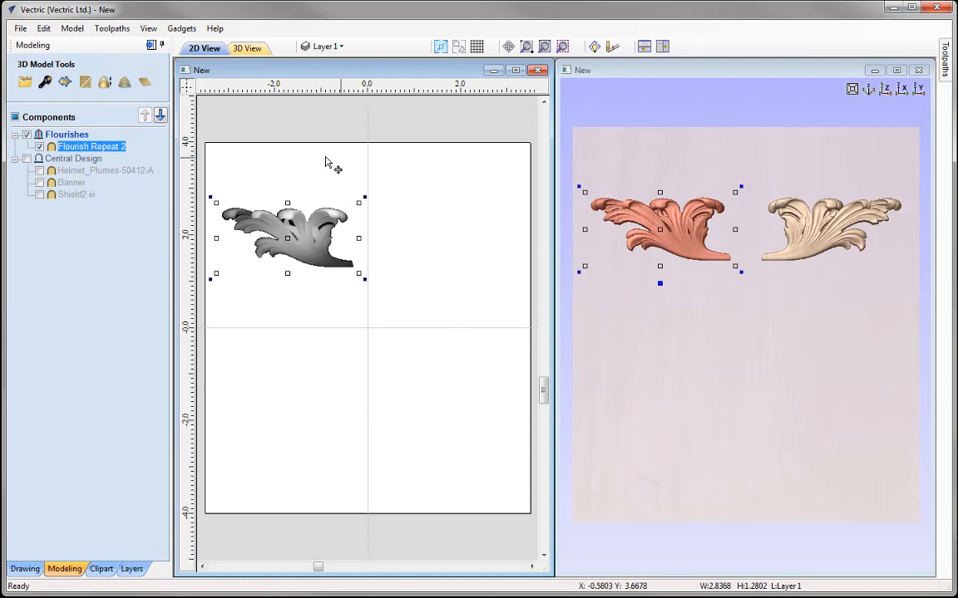
{"action": "left_click_drag", "start_coordinate": [279, 215], "coordinate": [370, 245]}
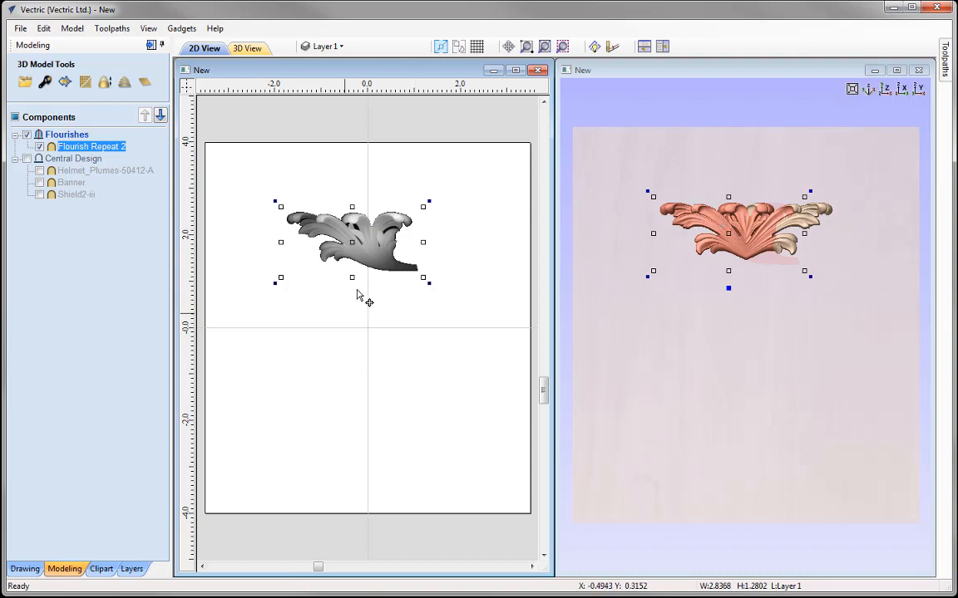
{"action": "left_click_drag", "start_coordinate": [378, 254], "coordinate": [444, 308]}
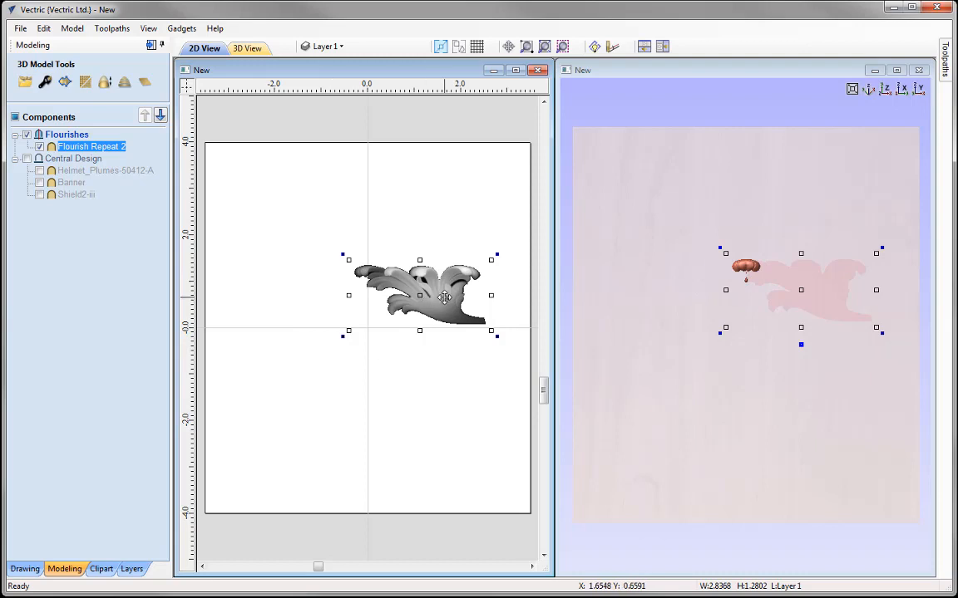
{"action": "left_click_drag", "start_coordinate": [445, 298], "coordinate": [312, 248]}
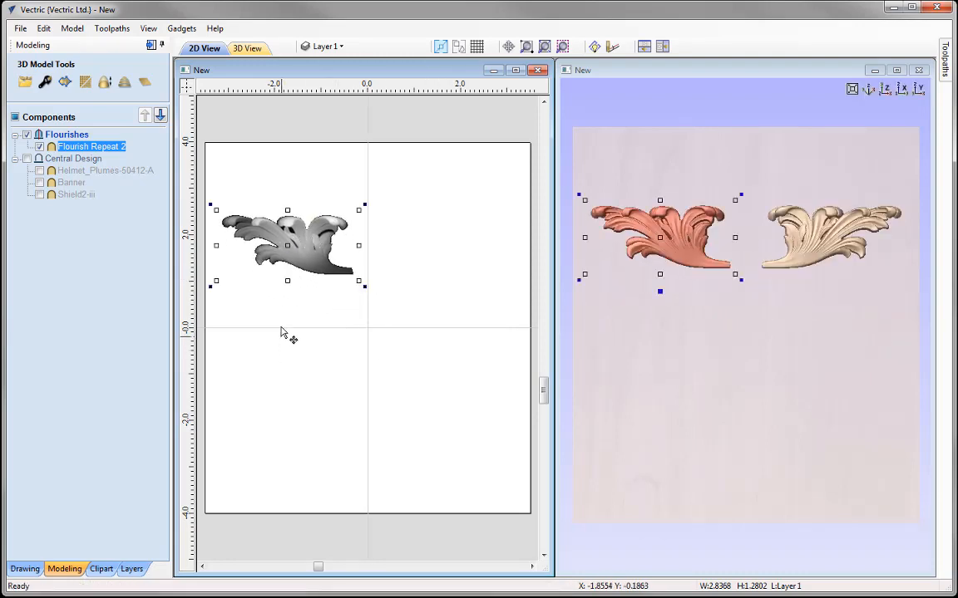
Position the flourish in the upper left half with its stem just short of the vertical centre line, and show the Central Design level
{"action": "left_click_drag", "start_coordinate": [271, 214], "coordinate": [328, 306]}
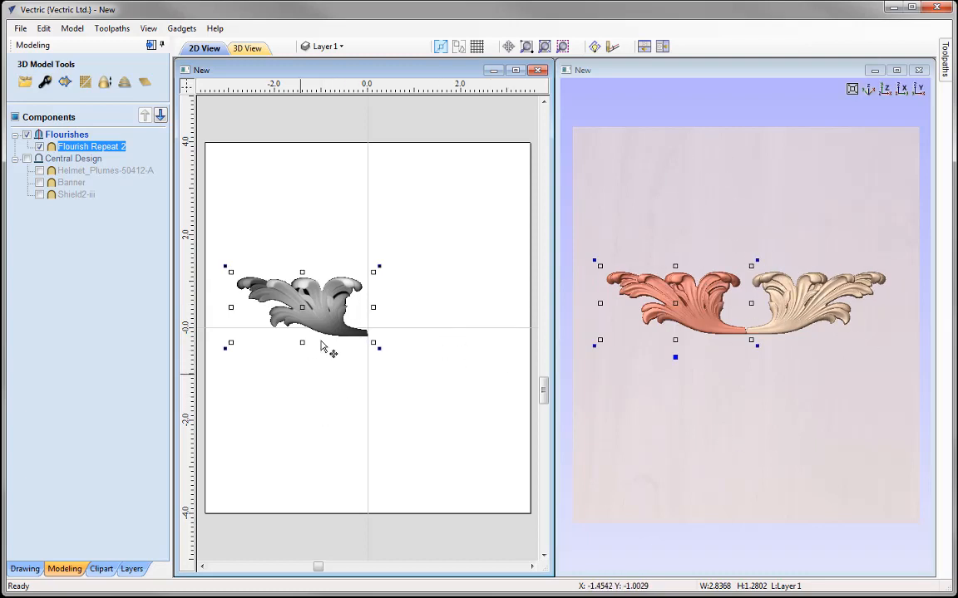
{"action": "left_click_drag", "start_coordinate": [321, 348], "coordinate": [317, 289]}
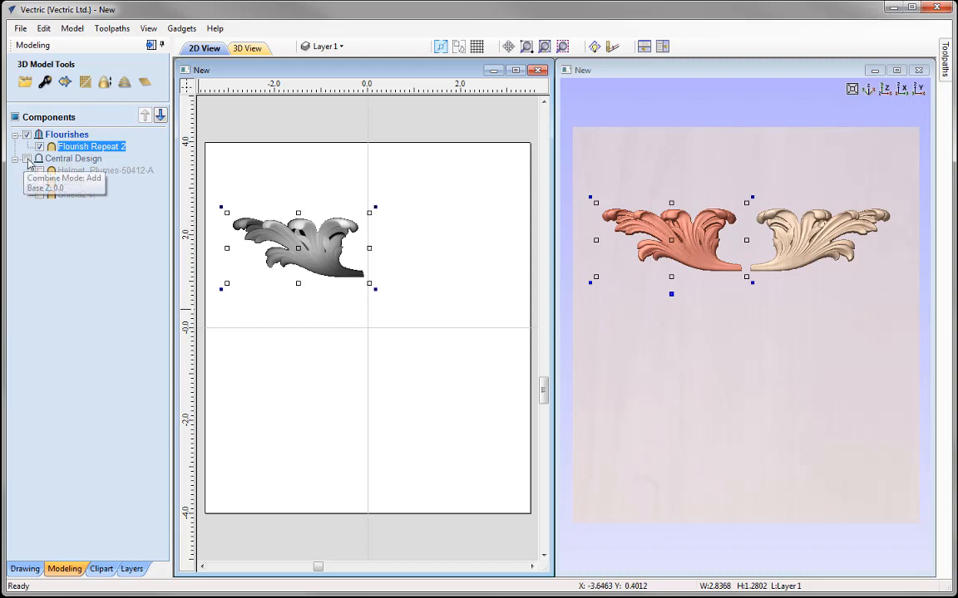
{"action": "left_click", "coordinate": [26, 159]}
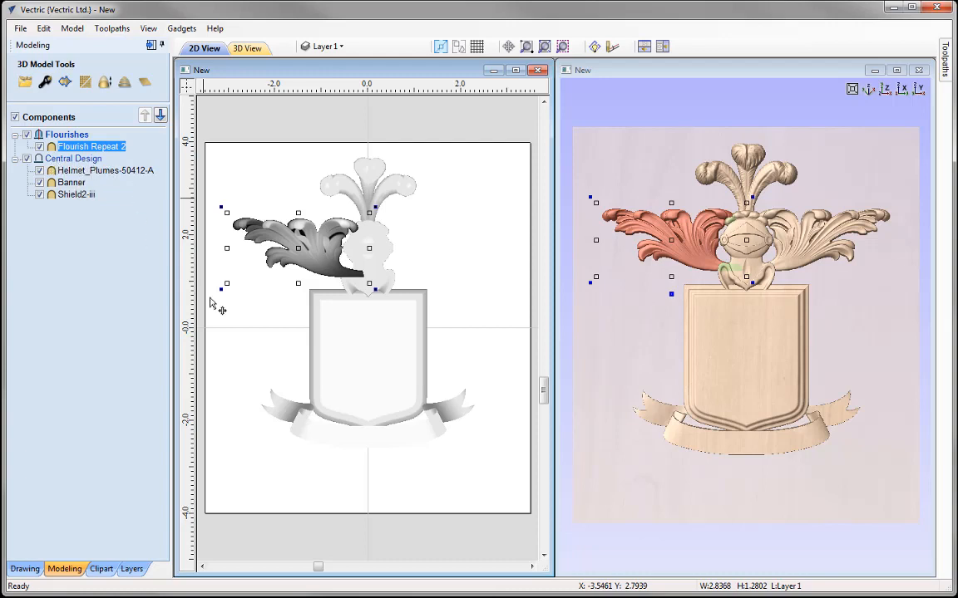
Try moving the banner about 1 inch left of the shield's centre, and undo the move
{"action": "left_click", "coordinate": [353, 444]}
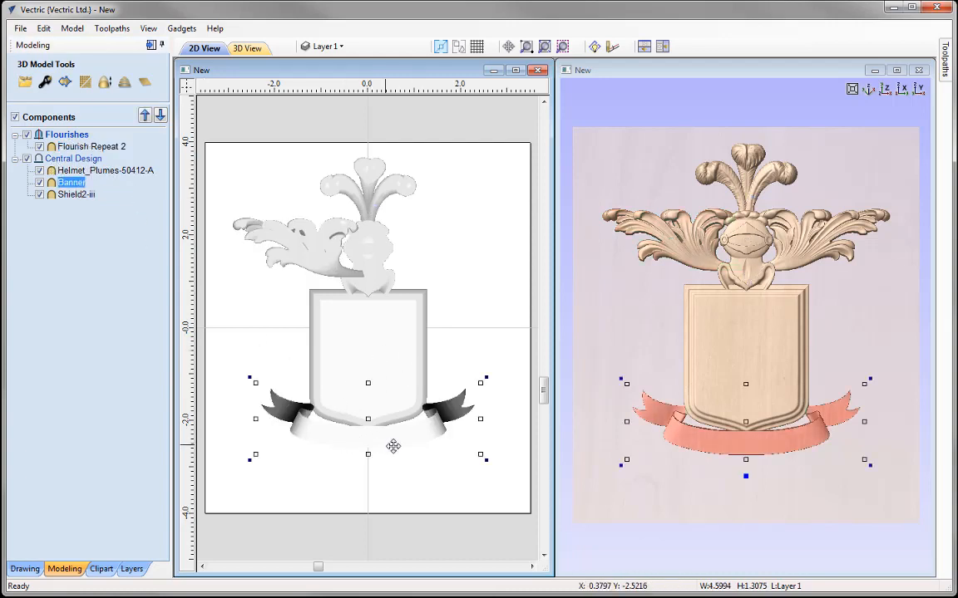
{"action": "left_click_drag", "start_coordinate": [397, 438], "coordinate": [350, 437]}
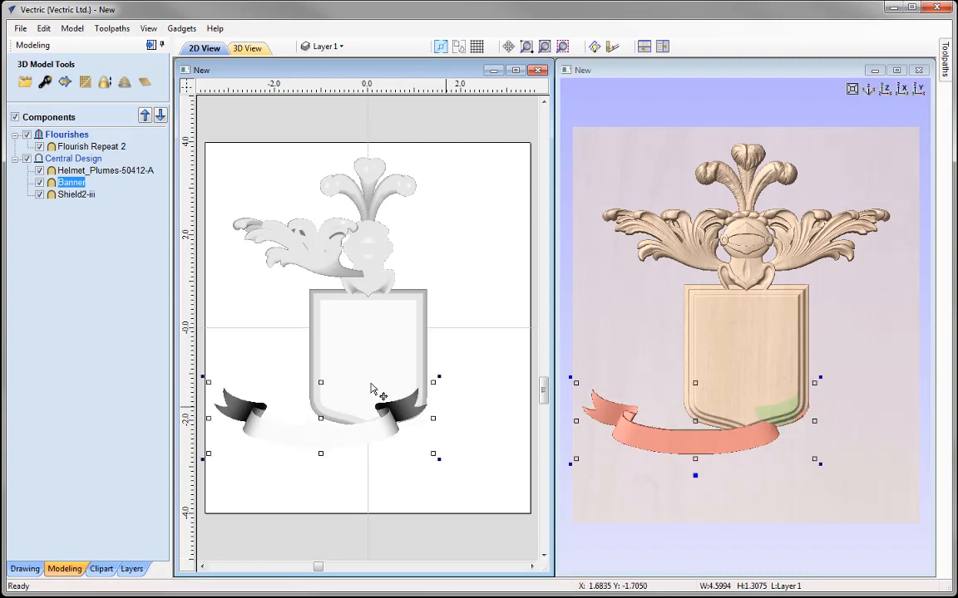
{"action": "left_click", "coordinate": [43, 29]}
{"action": "left_click", "coordinate": [66, 39]}
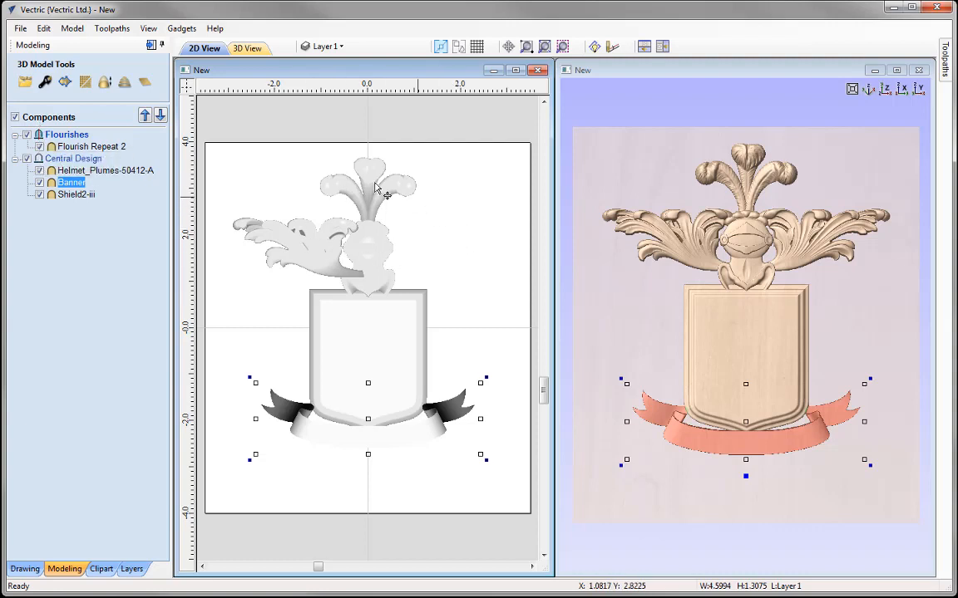
Try the Top to Bottom mirror mode on the Flourishes level and restore Left to Right
{"action": "right_click", "coordinate": [49, 138]}
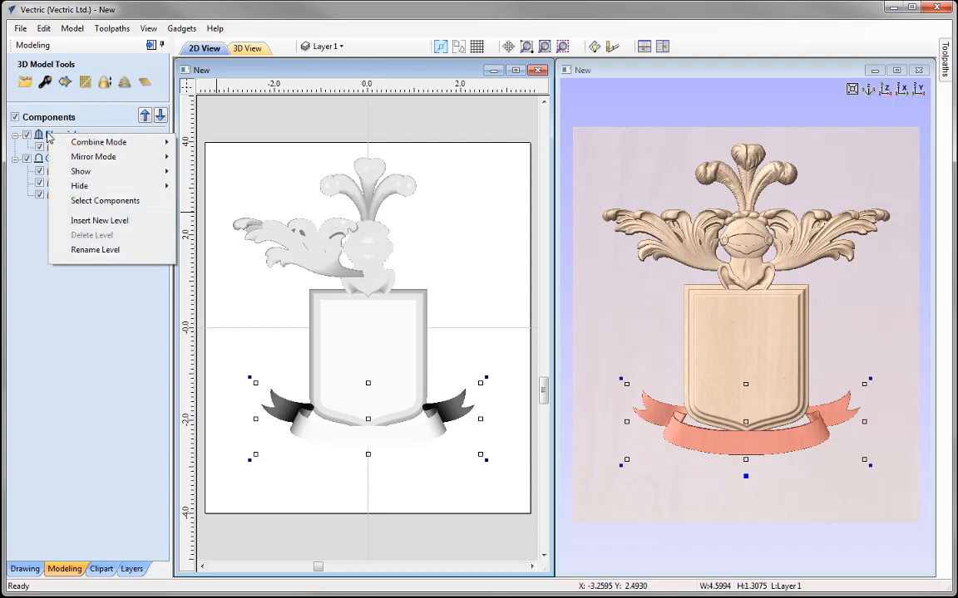
{"action": "mouse_move", "coordinate": [108, 157]}
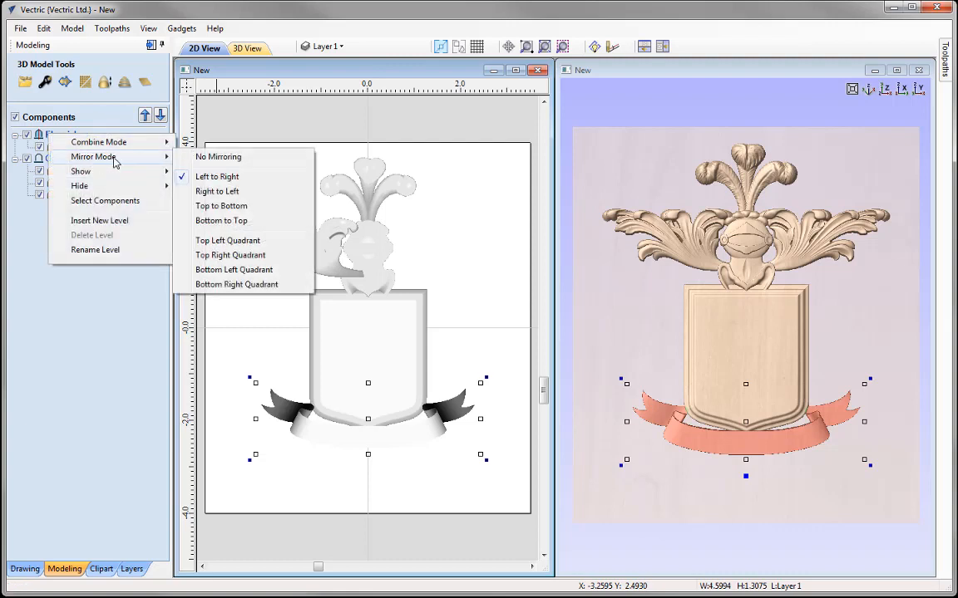
{"action": "left_click", "coordinate": [245, 208]}
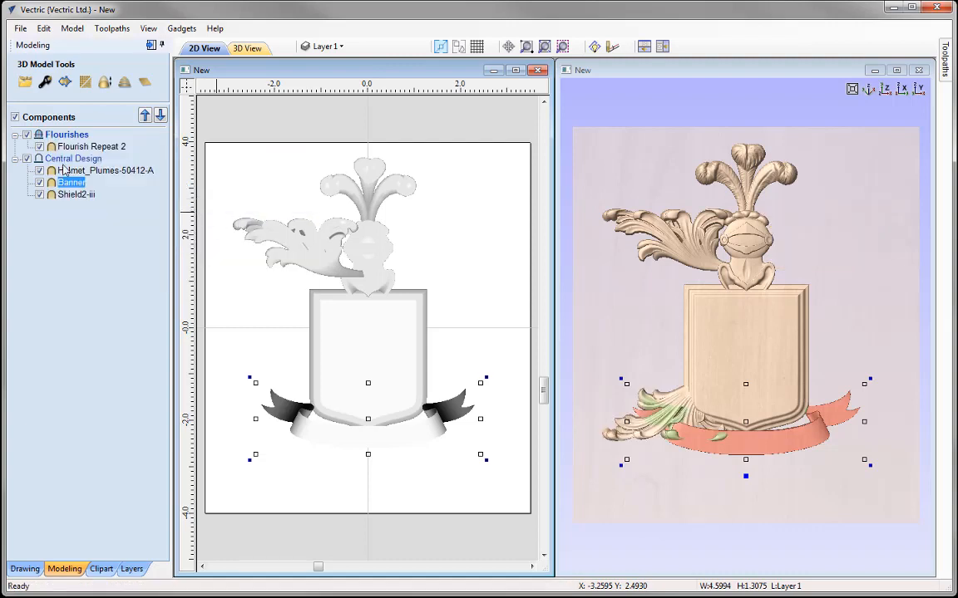
{"action": "mouse_move", "coordinate": [37, 142]}
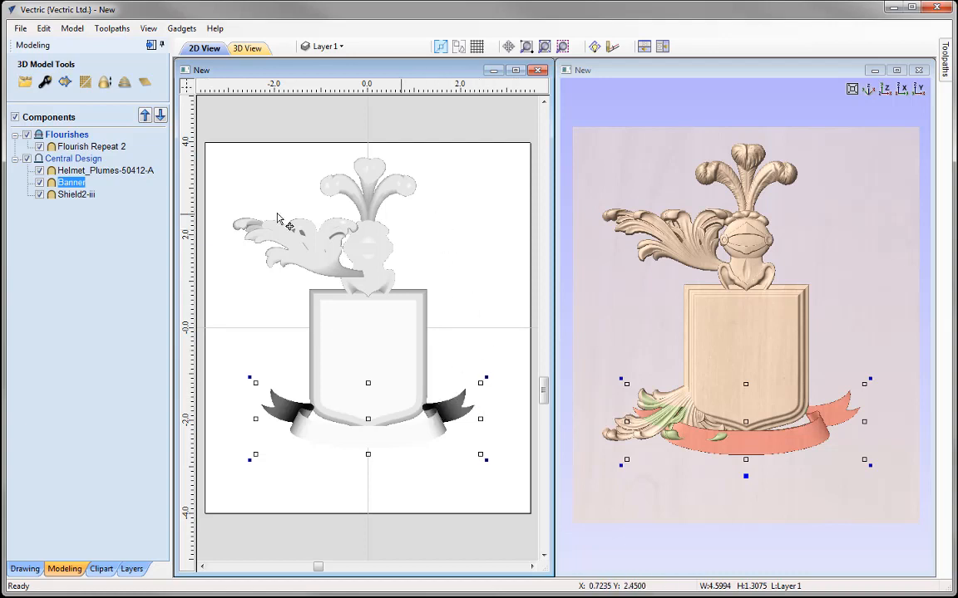
{"action": "right_click", "coordinate": [64, 137]}
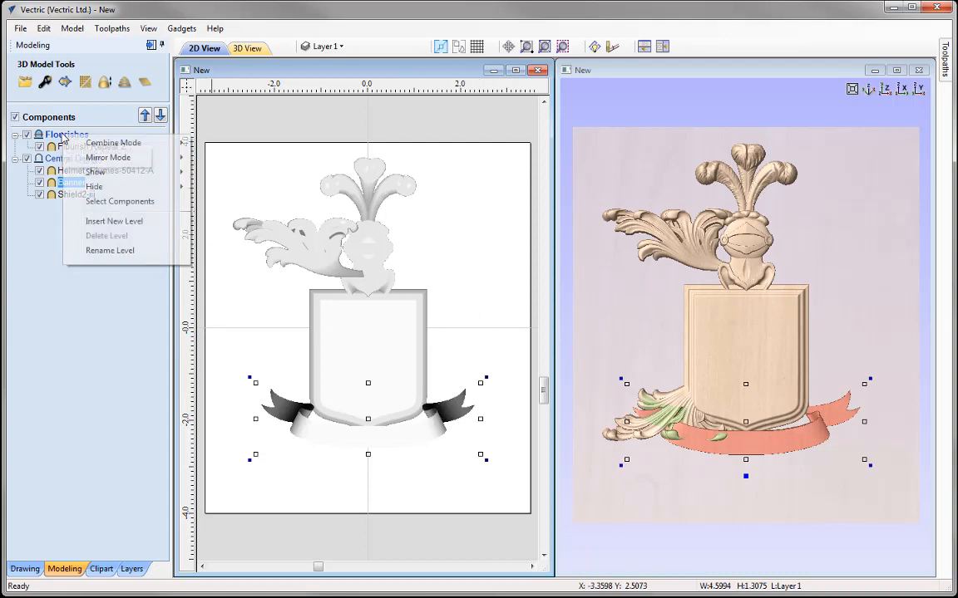
{"action": "mouse_move", "coordinate": [119, 159]}
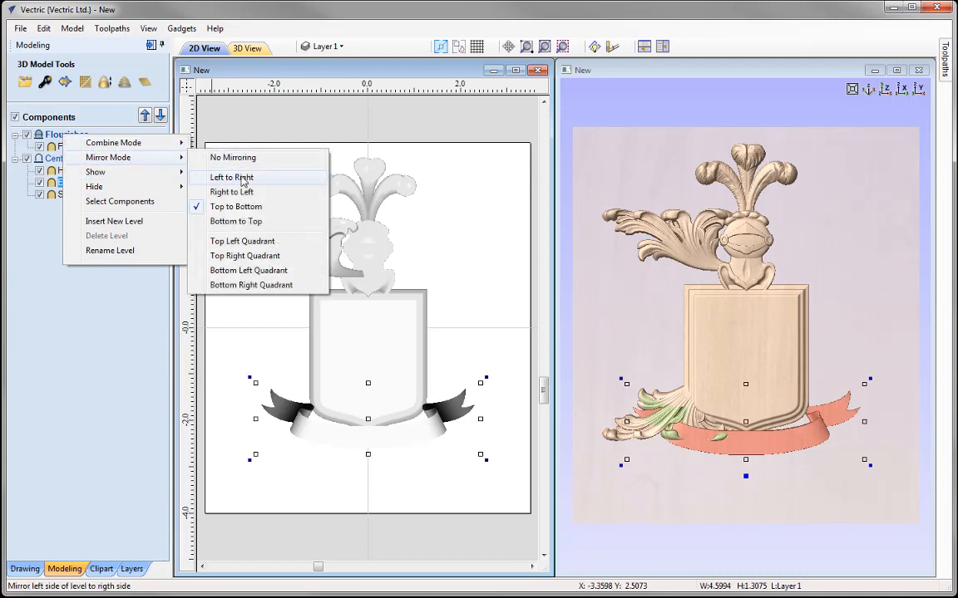
{"action": "left_click", "coordinate": [243, 180]}
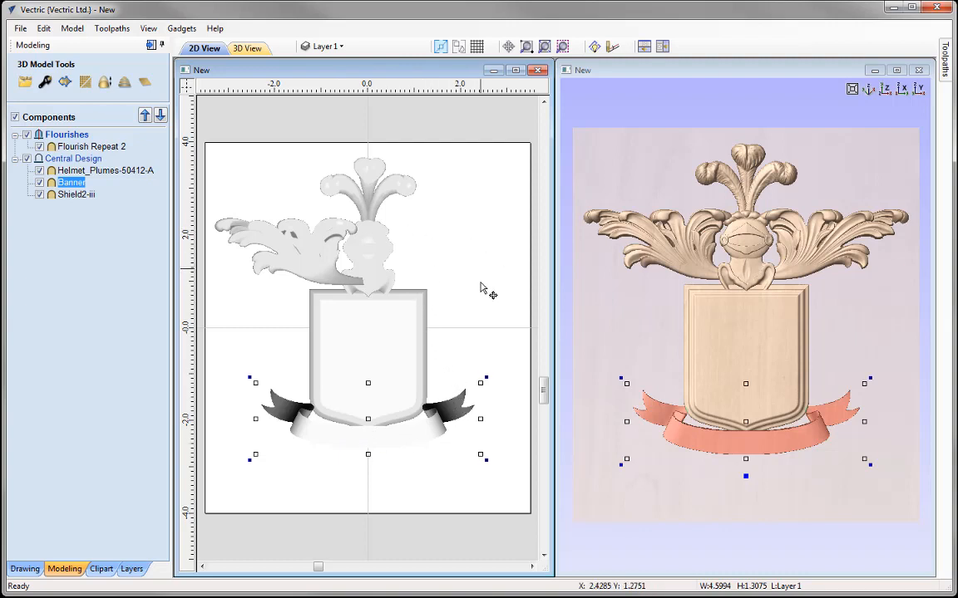
Rotate the flourish counterclockwise so its stem tilts upward, and scale it to about 3.39 × 1.76 inches
{"action": "left_click", "coordinate": [65, 134]}
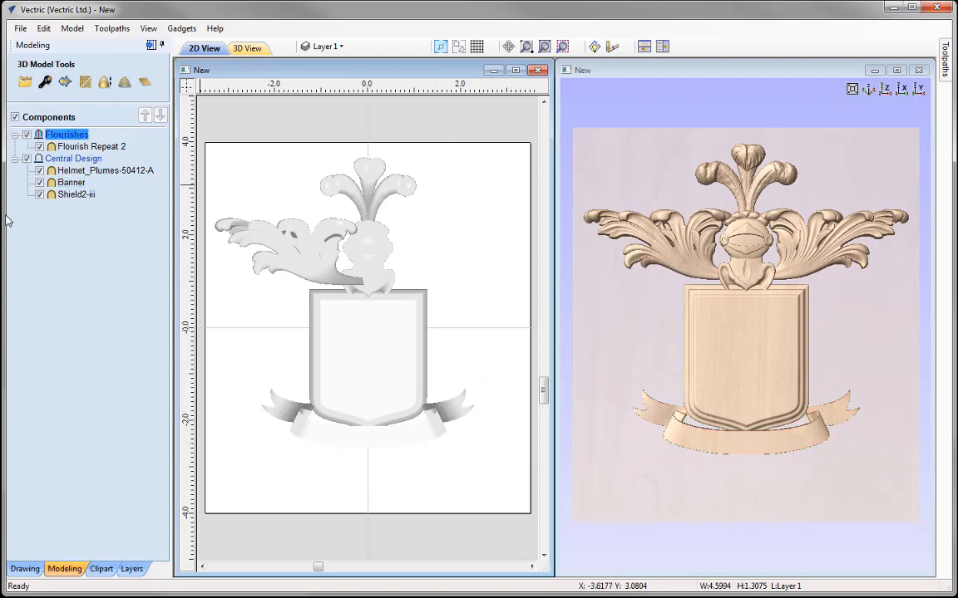
{"action": "left_click", "coordinate": [284, 251]}
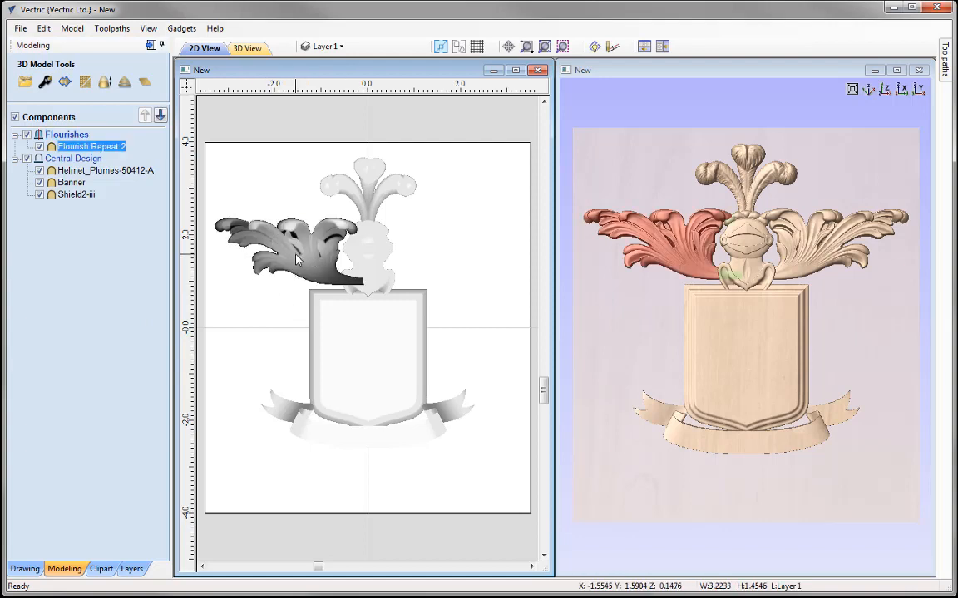
{"action": "left_click", "coordinate": [296, 255]}
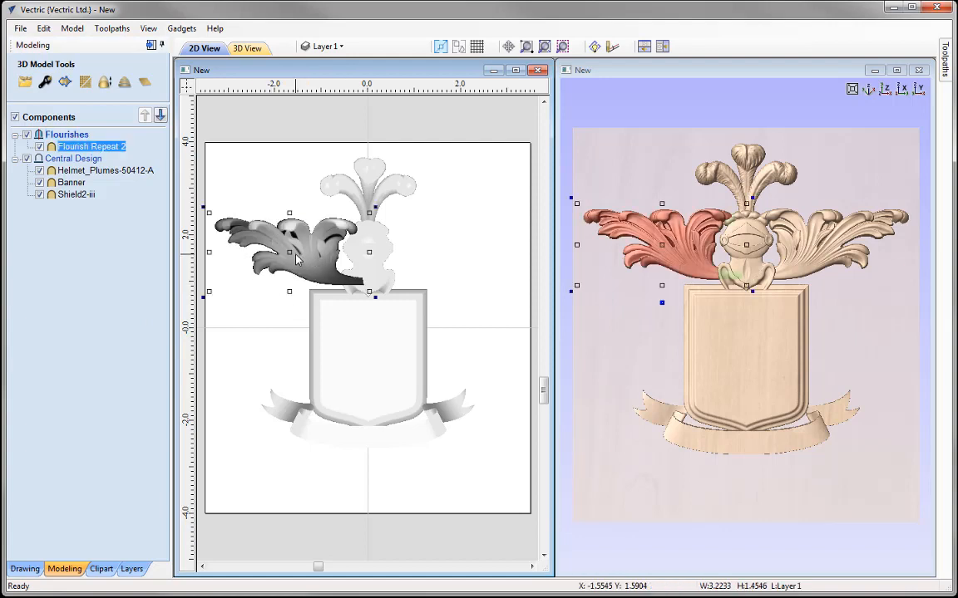
{"action": "mouse_move", "coordinate": [347, 202]}
{"action": "left_mouse_down"}
{"action": "mouse_move", "coordinate": [350, 170]}
{"action": "mouse_move", "coordinate": [349, 208]}
{"action": "mouse_move", "coordinate": [334, 215]}
{"action": "left_mouse_up"}
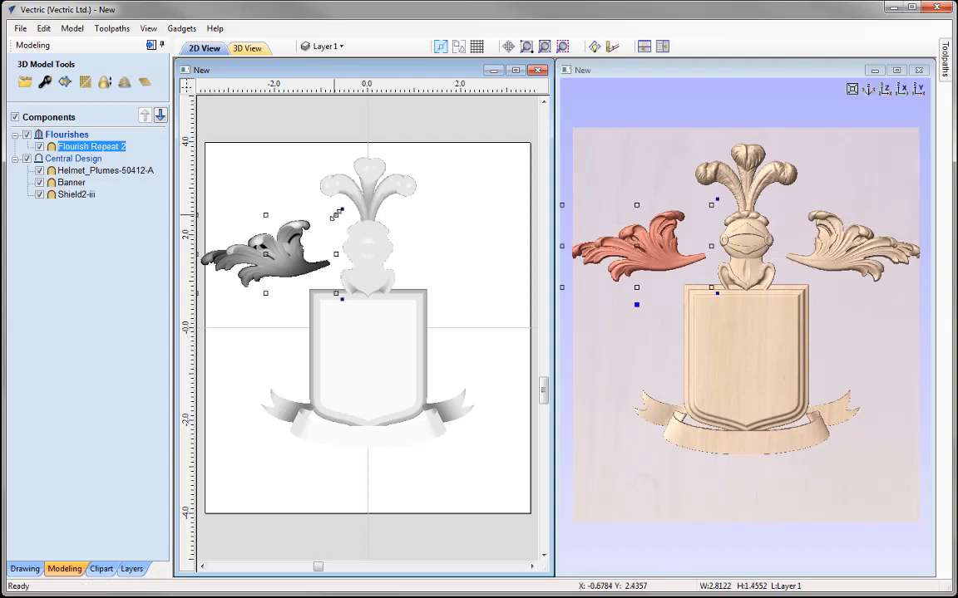
{"action": "left_click_drag", "start_coordinate": [337, 217], "coordinate": [351, 210]}
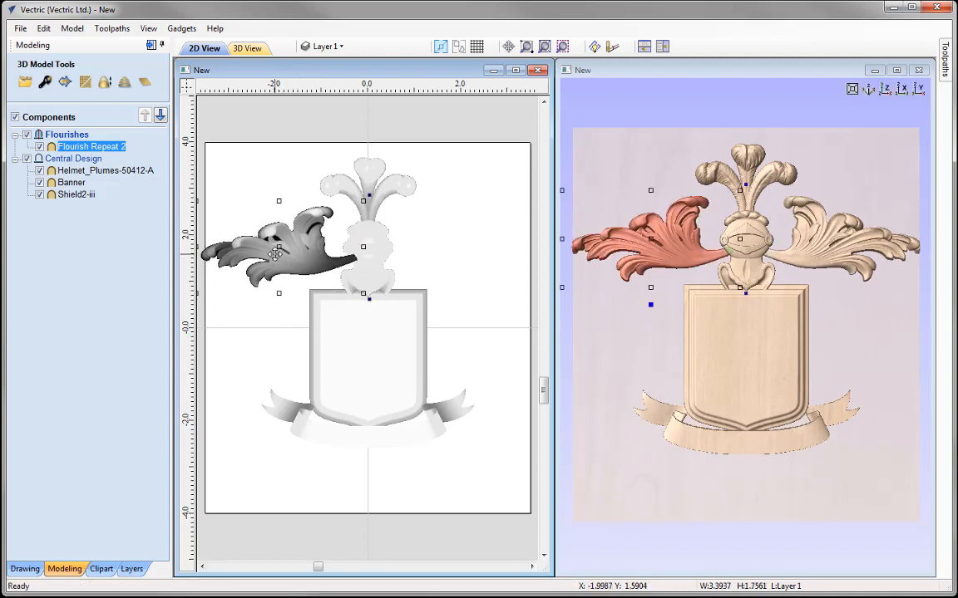
Move the flourish down onto the shield's upper-left corner and fine-tune its rotation and height there
{"action": "left_click_drag", "start_coordinate": [275, 253], "coordinate": [284, 293]}
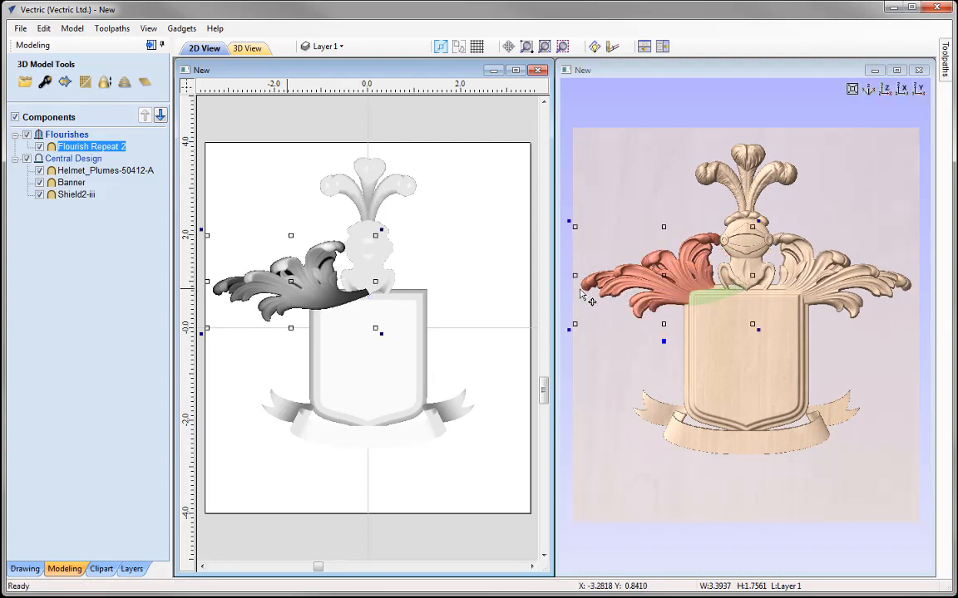
{"action": "left_click", "coordinate": [678, 288]}
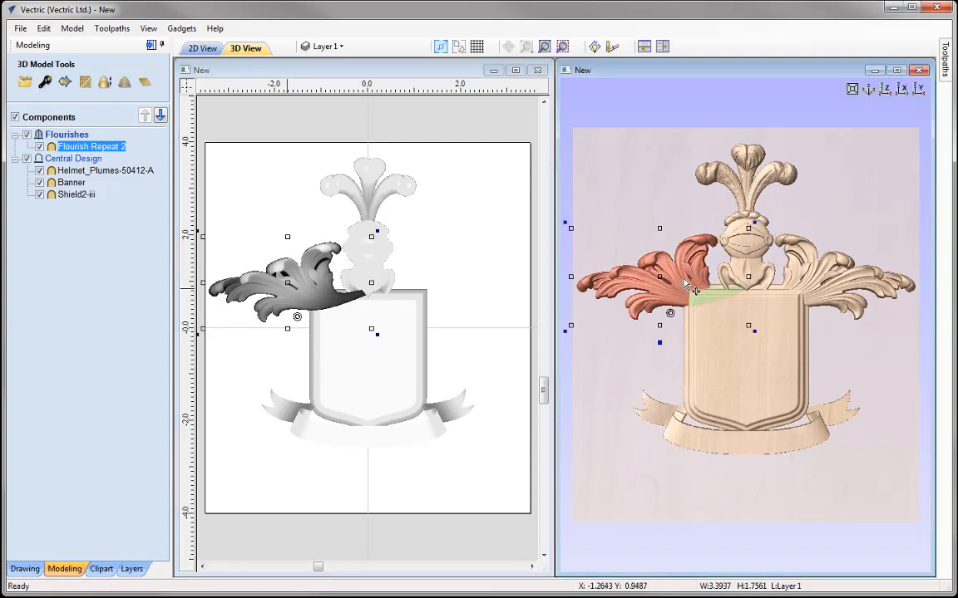
{"action": "left_click_drag", "start_coordinate": [685, 288], "coordinate": [688, 290]}
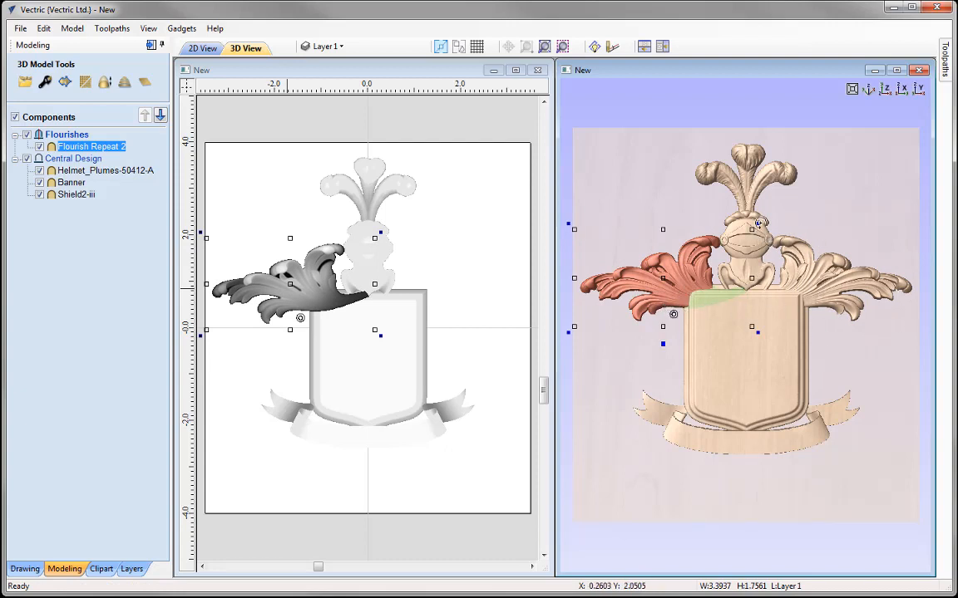
{"action": "left_click_drag", "start_coordinate": [757, 224], "coordinate": [751, 221]}
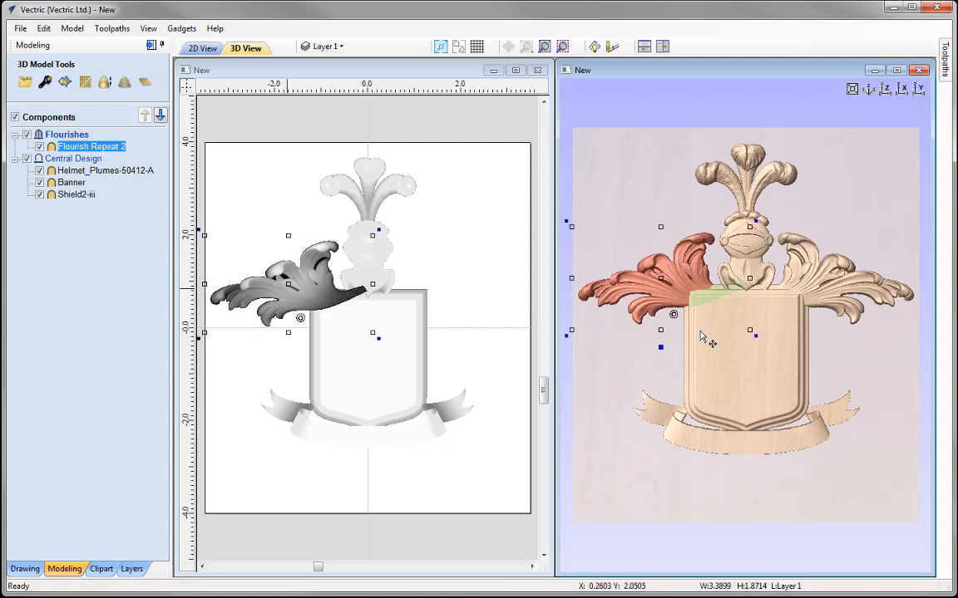
{"action": "left_click", "coordinate": [686, 279]}
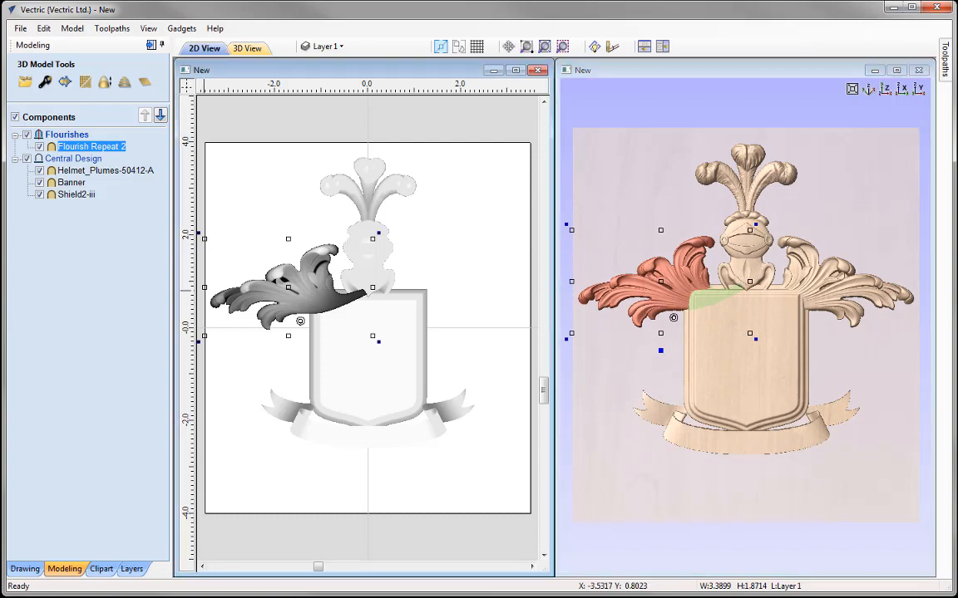
{"action": "key", "text": "Up"}
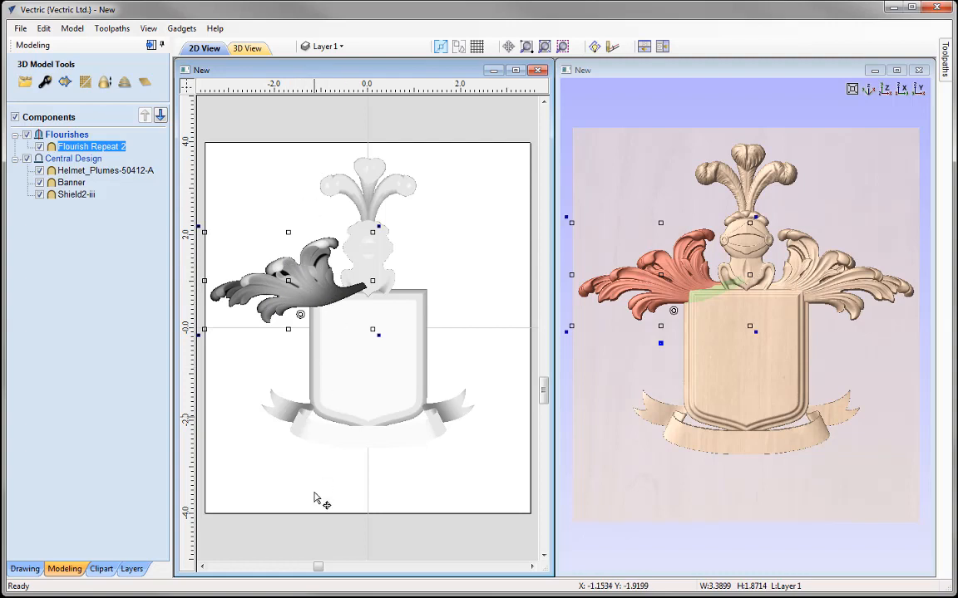
Add a vertically flipped copy of the flourish to the Flourishes level and move it down over the banner's left half
{"action": "key", "text": "ctrl+v"}
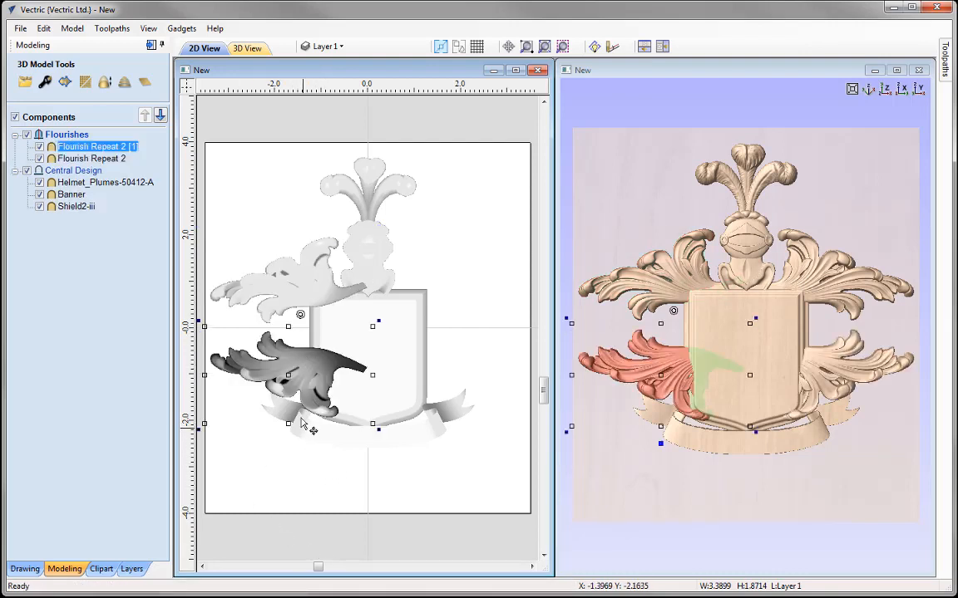
{"action": "left_click_drag", "start_coordinate": [306, 362], "coordinate": [308, 427]}
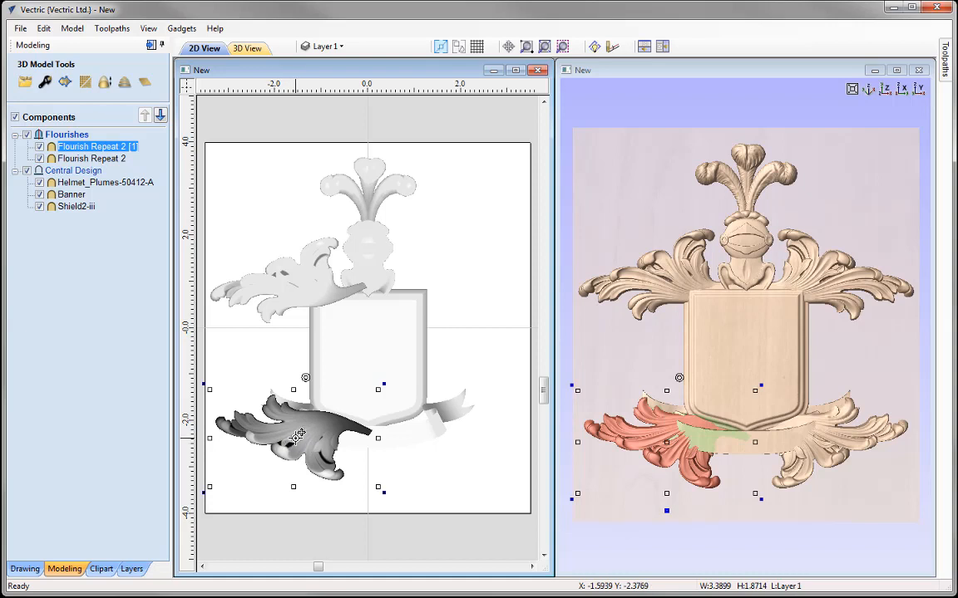
Rotate the flourish copy counterclockwise so its leaves point down and left, and position it below the banner's left half
{"action": "left_click", "coordinate": [297, 434]}
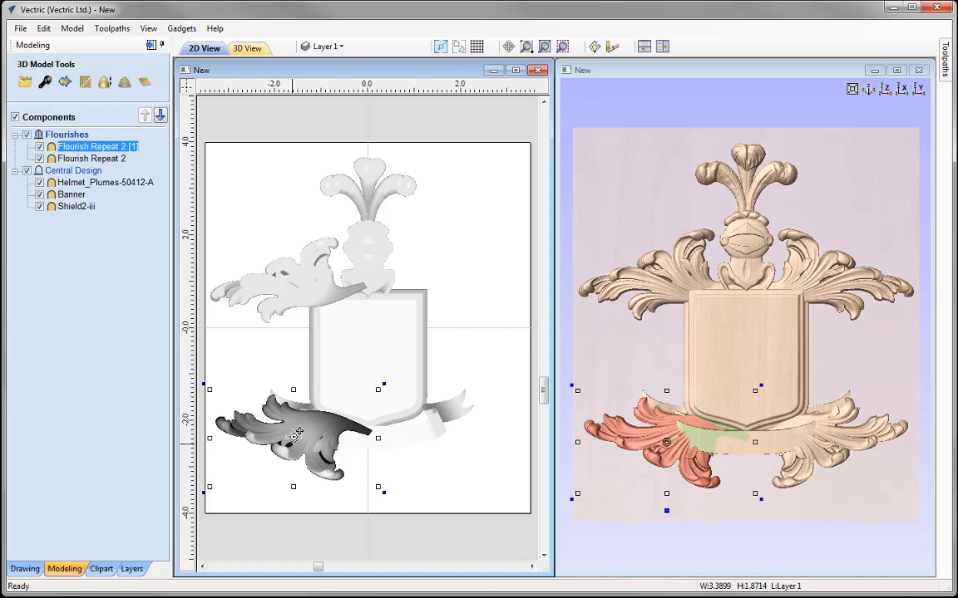
{"action": "left_click_drag", "start_coordinate": [381, 384], "coordinate": [267, 490]}
{"action": "left_click_drag", "start_coordinate": [316, 429], "coordinate": [330, 457]}
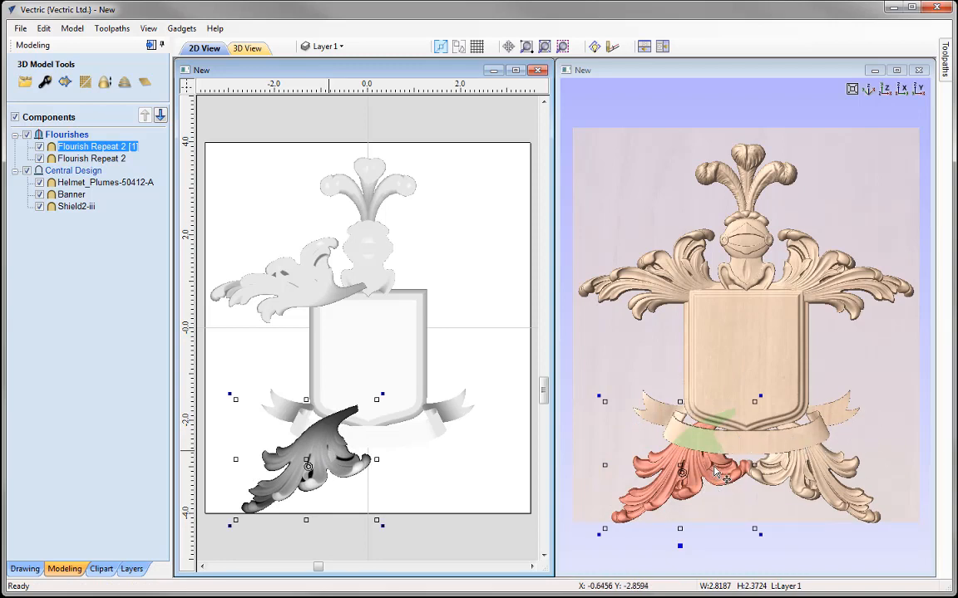
{"action": "left_click_drag", "start_coordinate": [720, 468], "coordinate": [701, 477]}
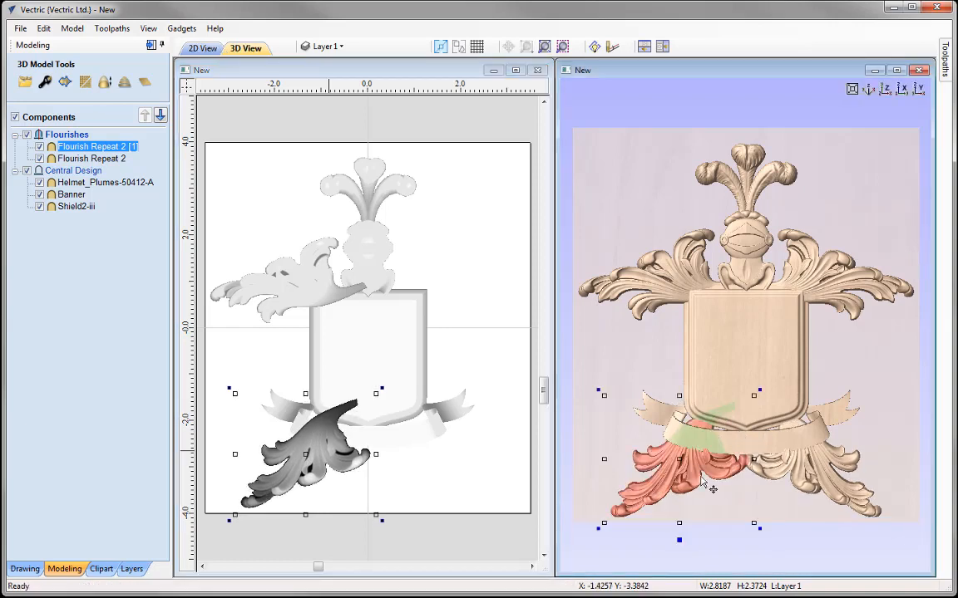
Scale the lower flourish to about 2.53 × 2.13 inches and fine-tune its position beneath the banner's left half
{"action": "left_click_drag", "start_coordinate": [754, 394], "coordinate": [742, 405]}
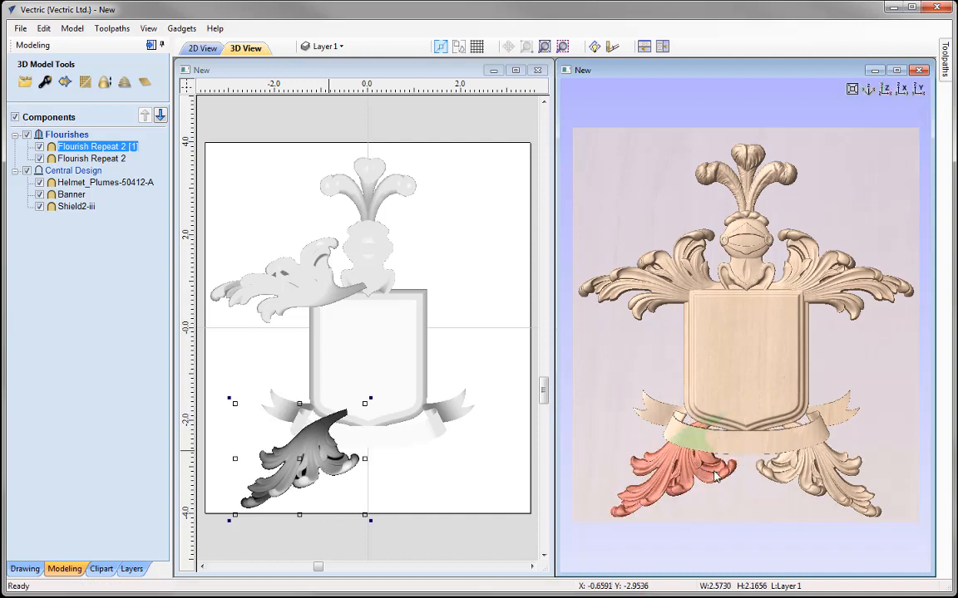
{"action": "left_click_drag", "start_coordinate": [716, 468], "coordinate": [721, 465]}
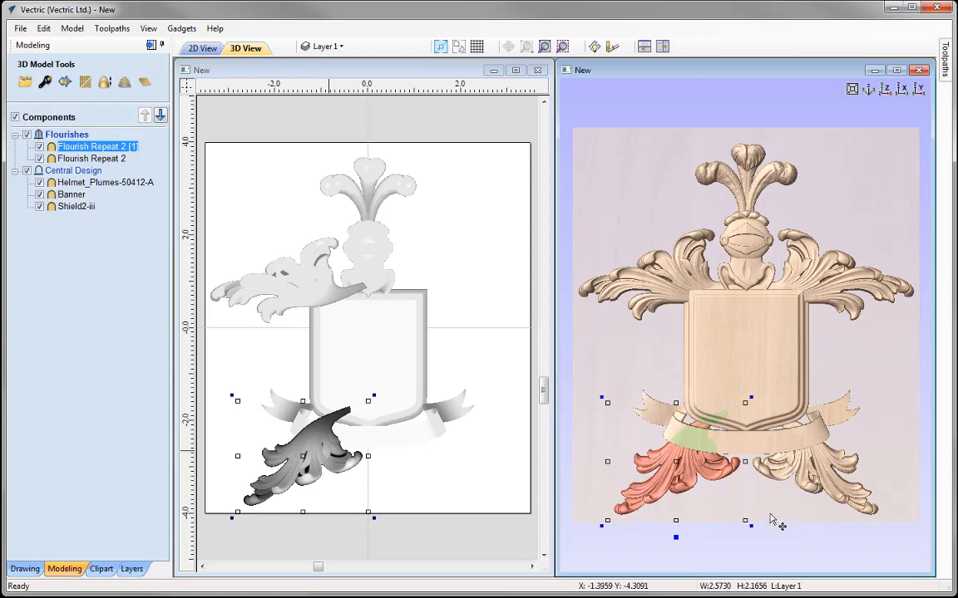
{"action": "left_click_drag", "start_coordinate": [716, 472], "coordinate": [716, 466]}
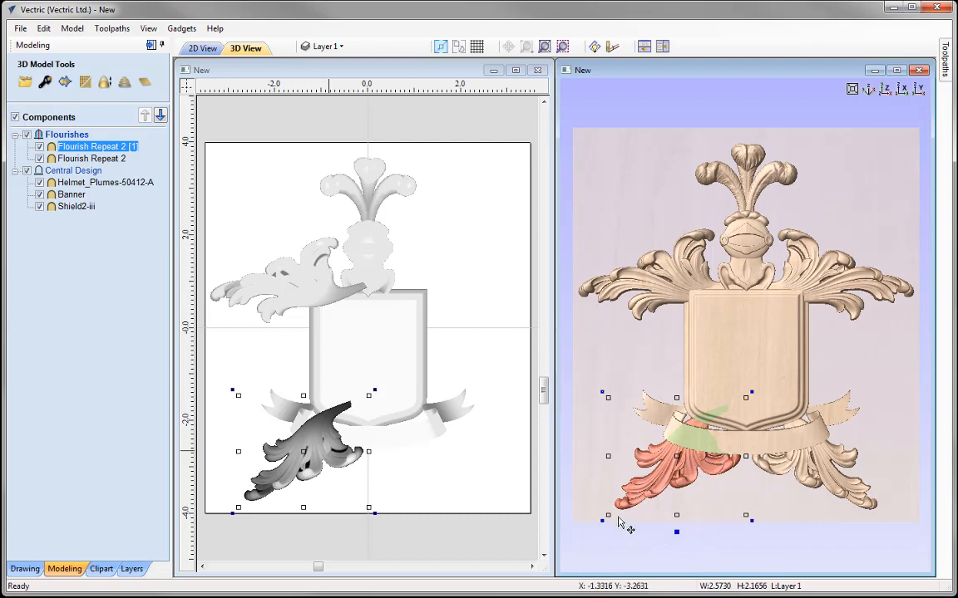
{"action": "left_click_drag", "start_coordinate": [608, 517], "coordinate": [624, 508]}
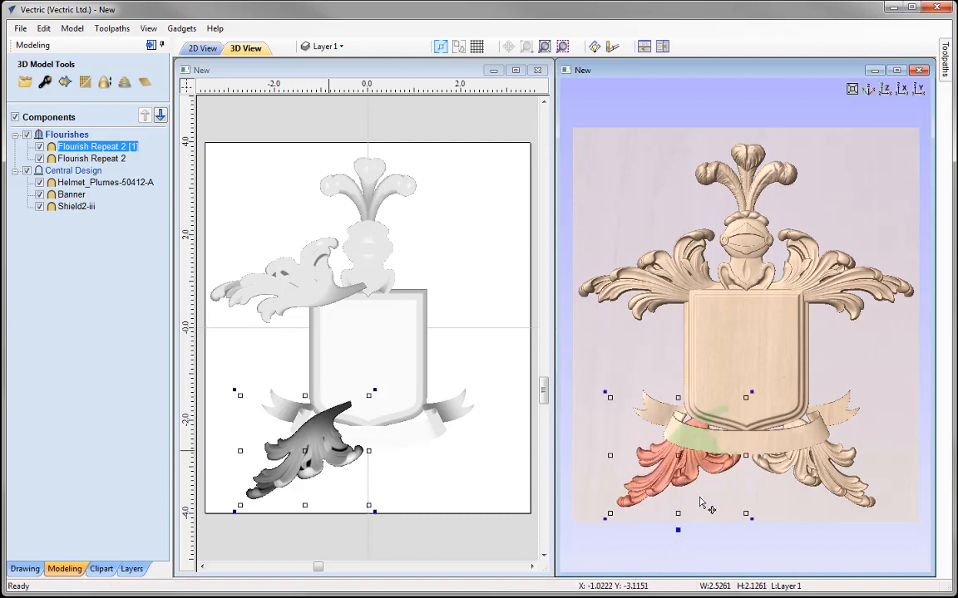
{"action": "left_click_drag", "start_coordinate": [694, 456], "coordinate": [701, 466]}
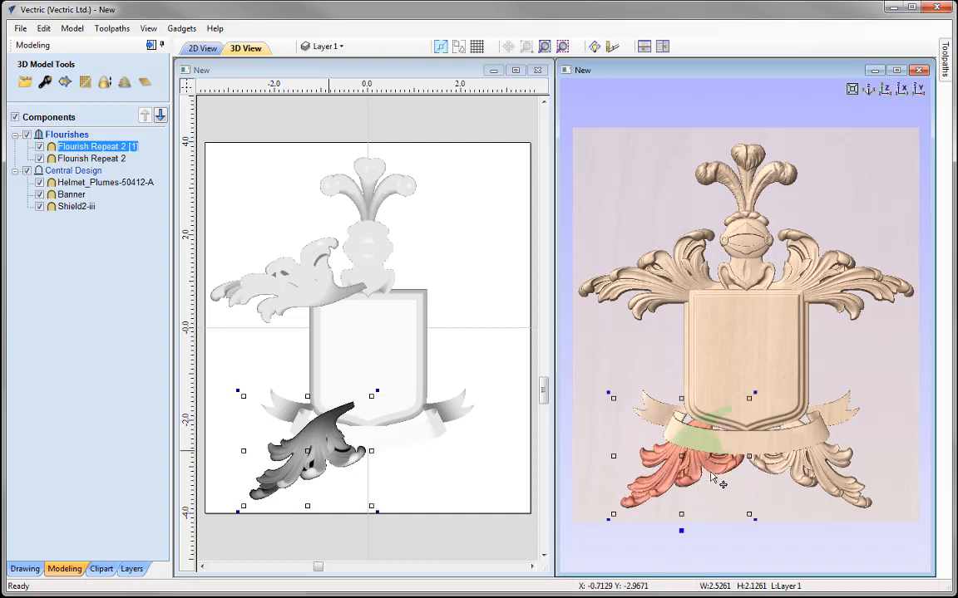
{"action": "left_click", "coordinate": [712, 477]}
{"action": "key", "text": "Left"}
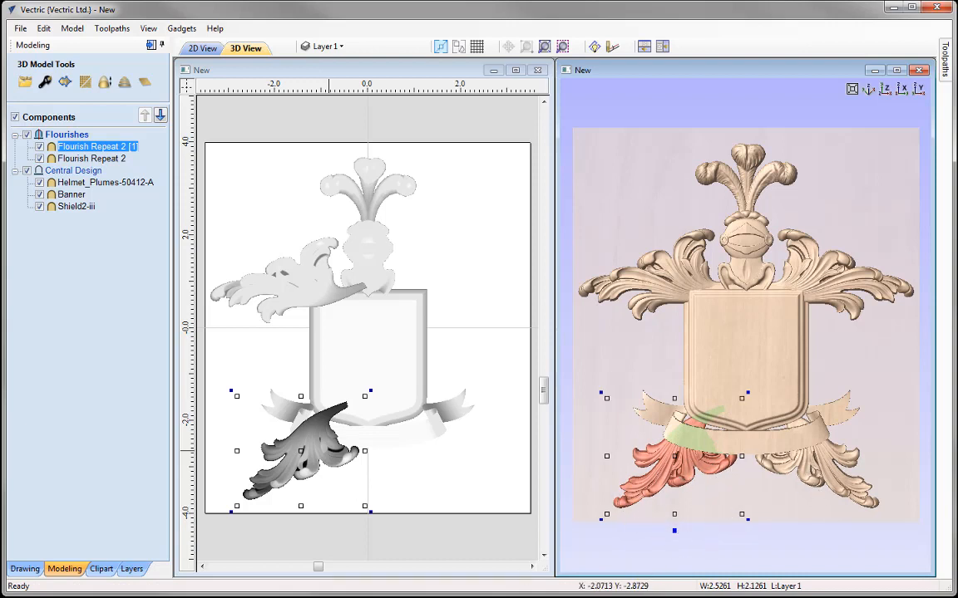
{"action": "left_click", "coordinate": [308, 481]}
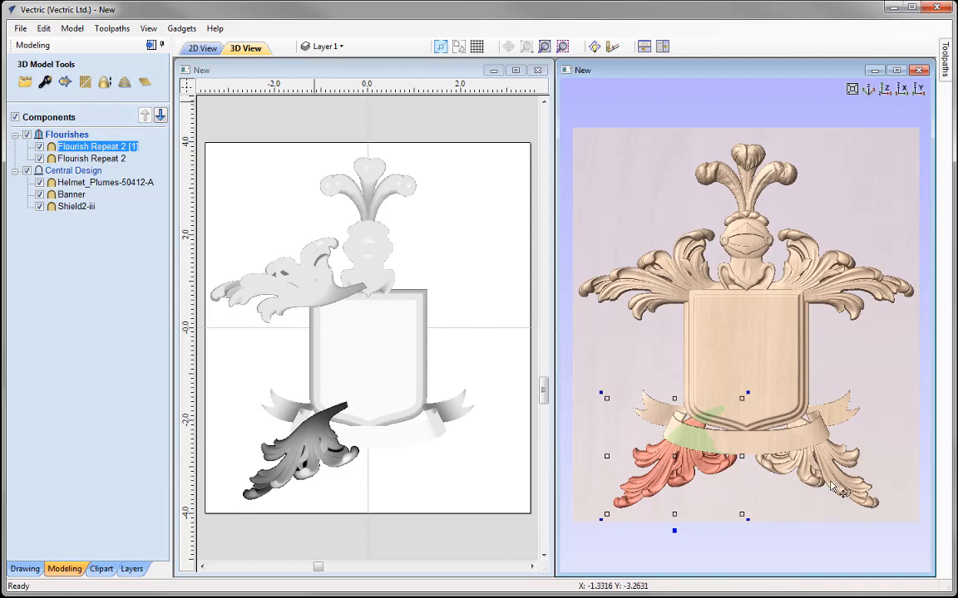
Move the banner up slightly against the shield's lower point, keeping it centred
{"action": "left_click", "coordinate": [765, 446]}
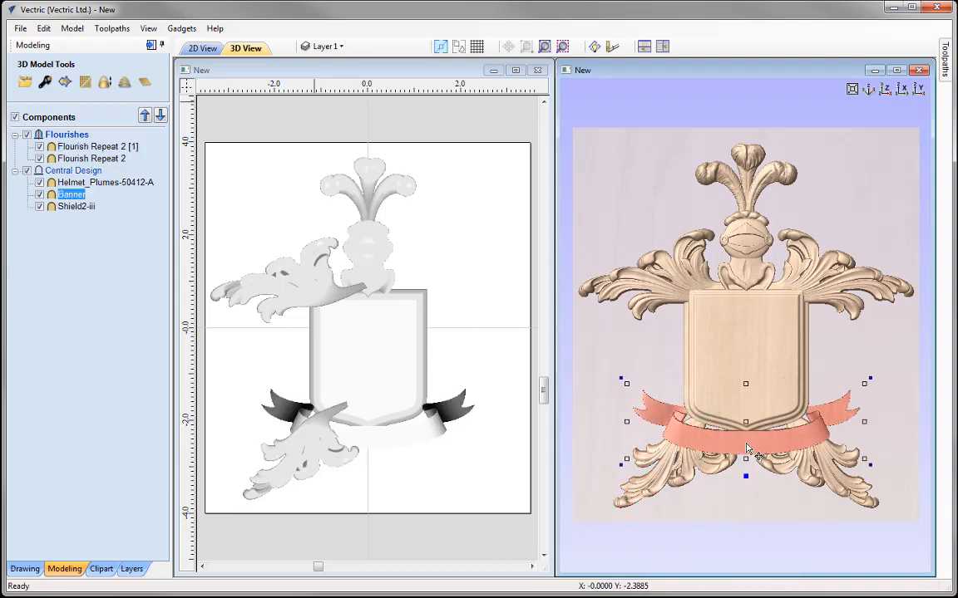
{"action": "left_click", "coordinate": [745, 444]}
{"action": "left_click_drag", "start_coordinate": [745, 443], "coordinate": [745, 441]}
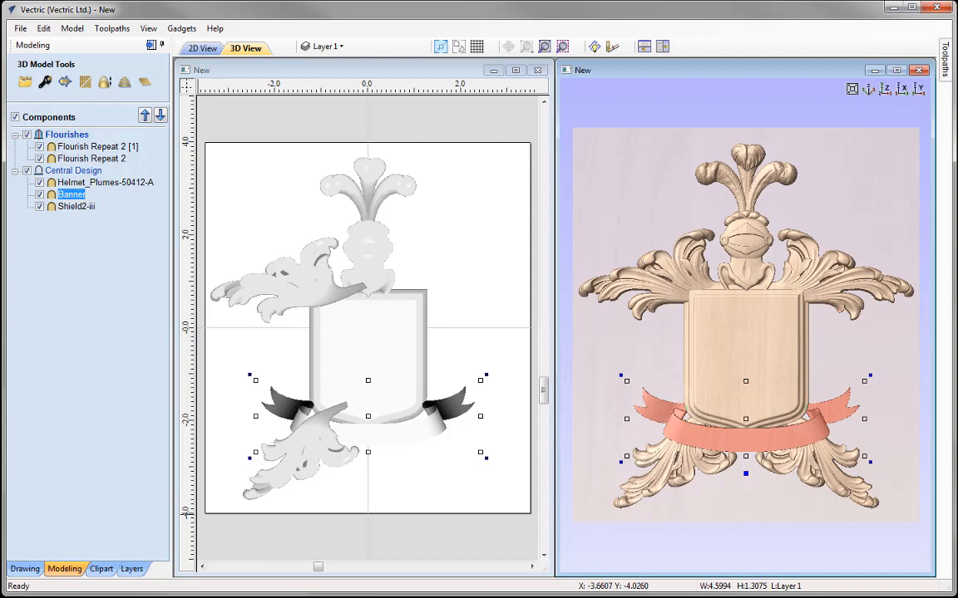
{"action": "left_click", "coordinate": [184, 514]}
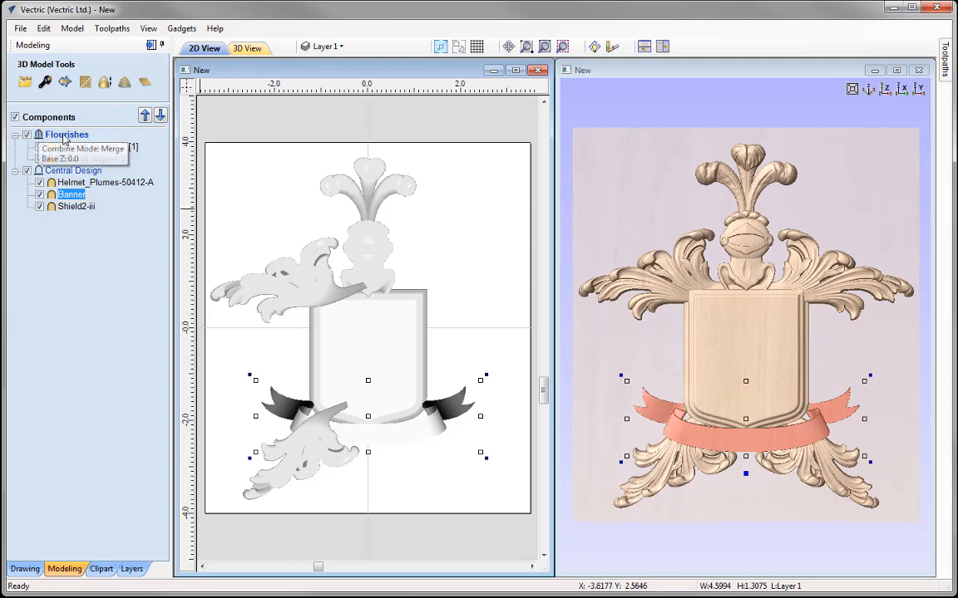
Insert a new component level above Flourishes and name it Side Flourishes
{"action": "right_click", "coordinate": [64, 139]}
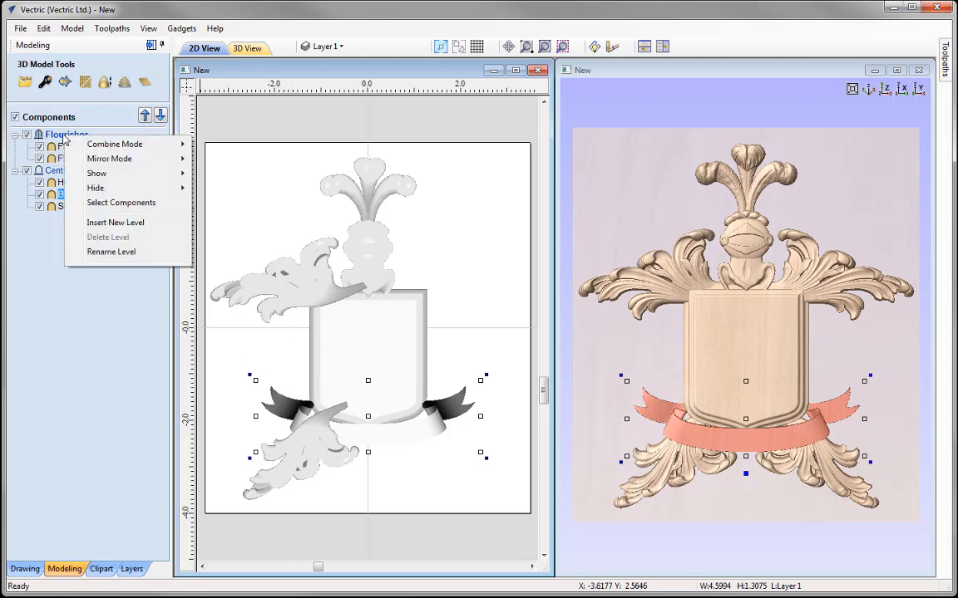
{"action": "left_click", "coordinate": [121, 224]}
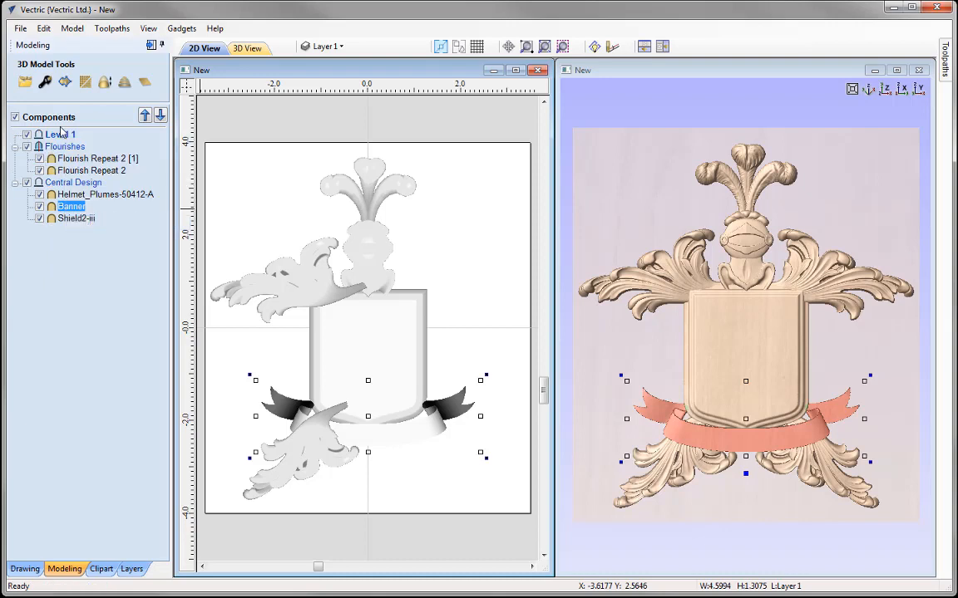
{"action": "right_click", "coordinate": [63, 138]}
{"action": "left_click", "coordinate": [129, 251]}
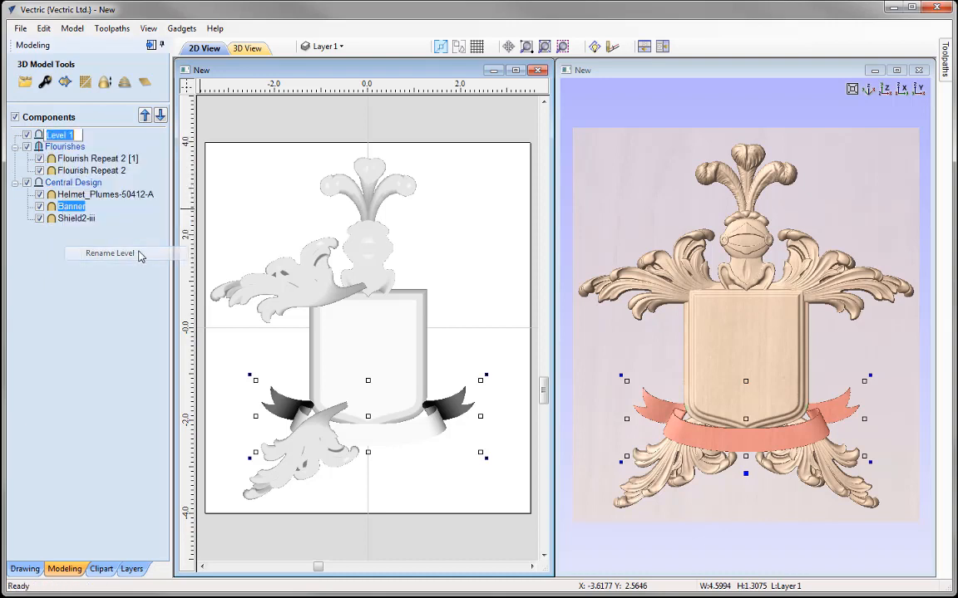
{"action": "type", "text": "Side Flourishes"}
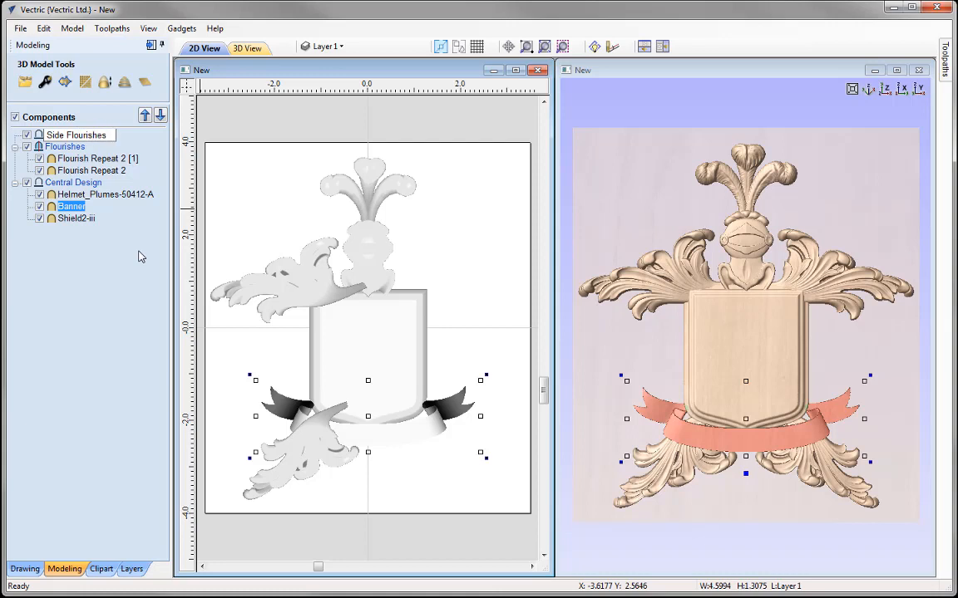
{"action": "key", "text": "Return"}
Set the combine mode of the Side Flourishes level to Merge
{"action": "right_click", "coordinate": [67, 138]}
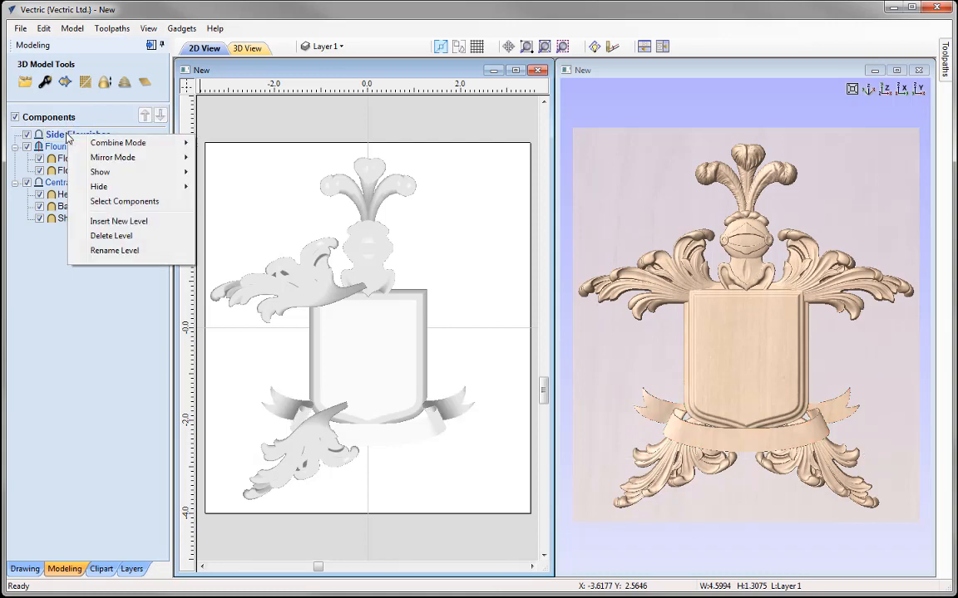
{"action": "mouse_move", "coordinate": [105, 149]}
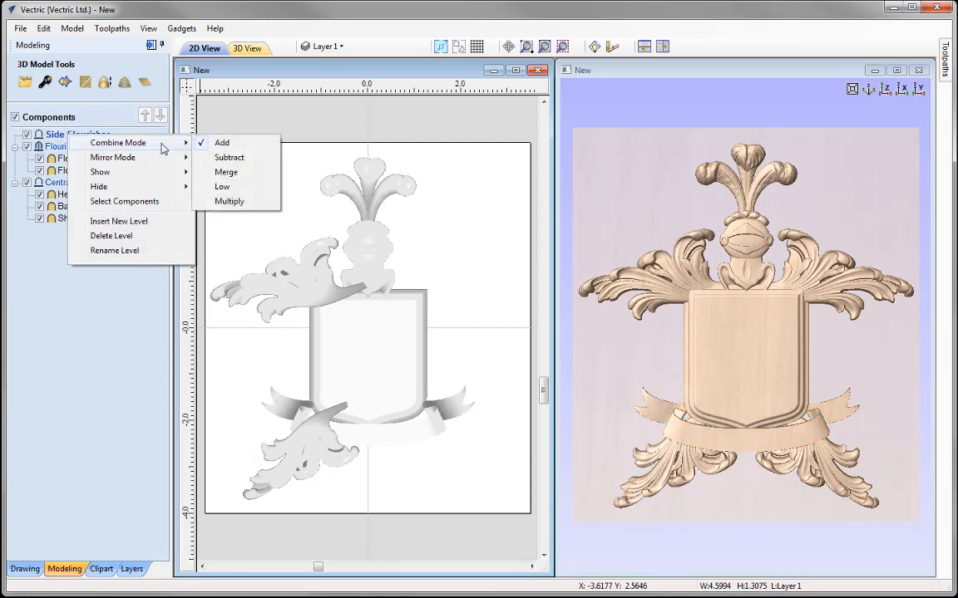
{"action": "left_click", "coordinate": [246, 183]}
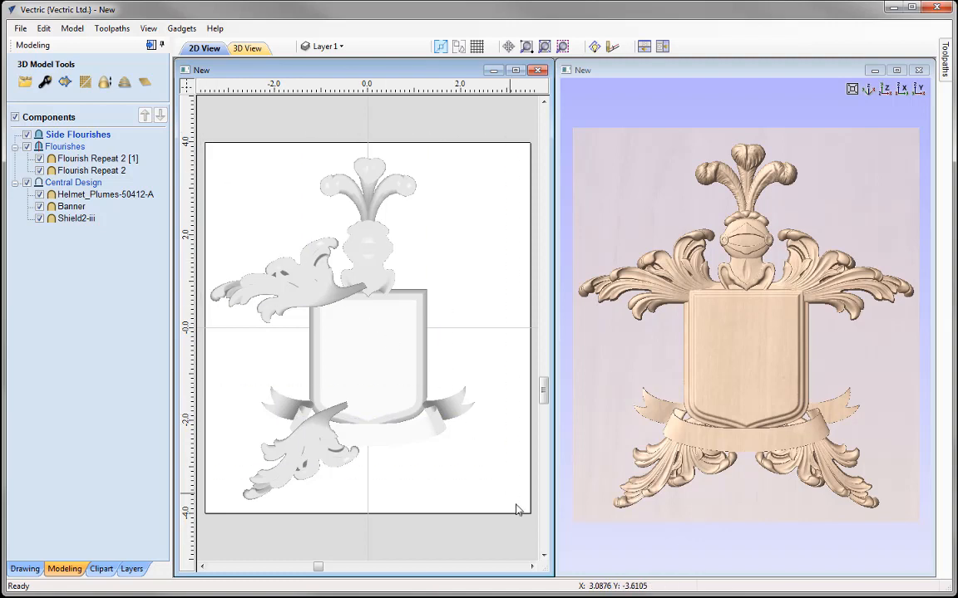
Select all five components and shift them up together so the plumes sit near the job's upper edge
{"action": "left_click_drag", "start_coordinate": [538, 539], "coordinate": [498, 528]}
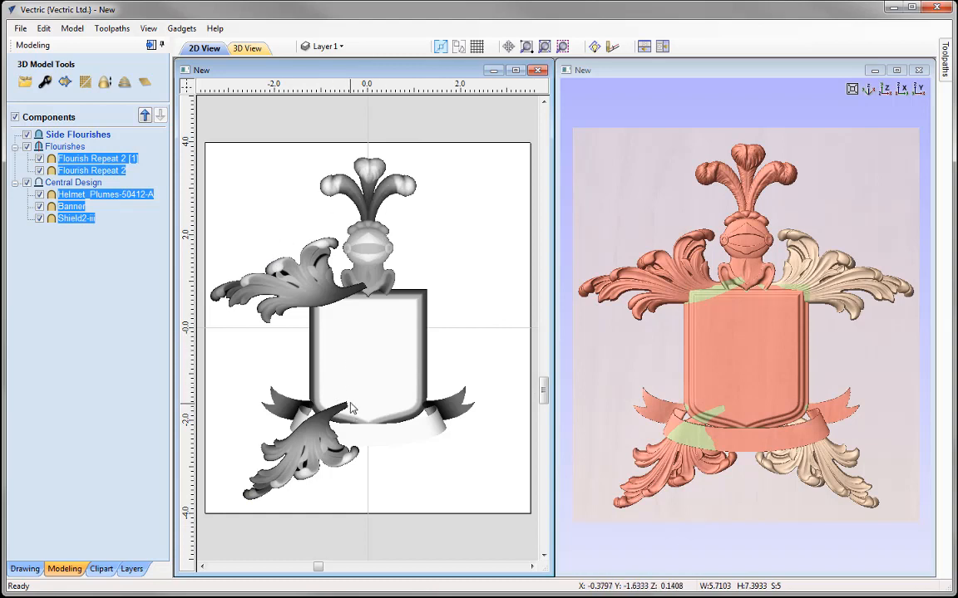
{"action": "key", "text": "Up"}
{"action": "key", "text": "Up"}
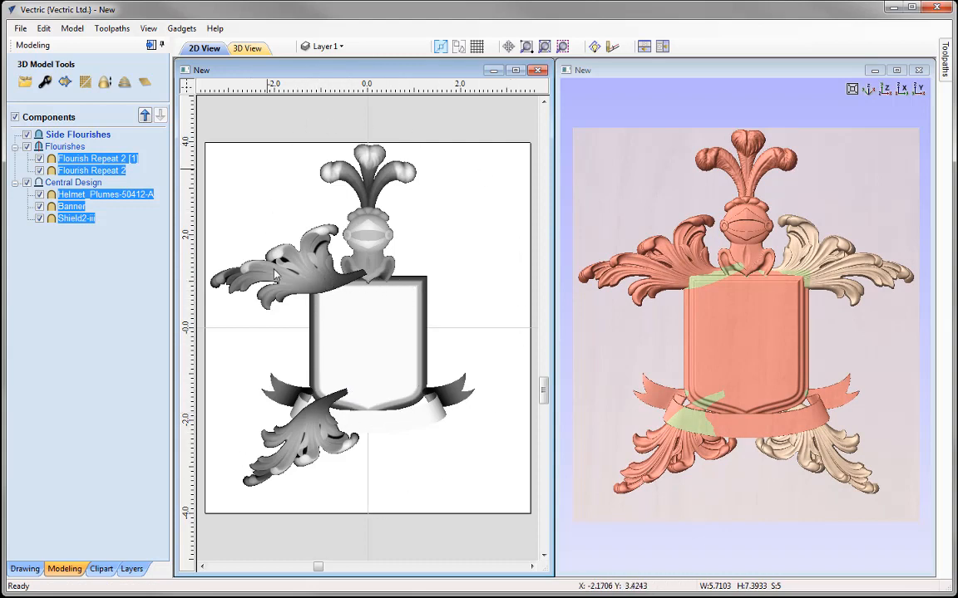
{"action": "left_click", "coordinate": [239, 184]}
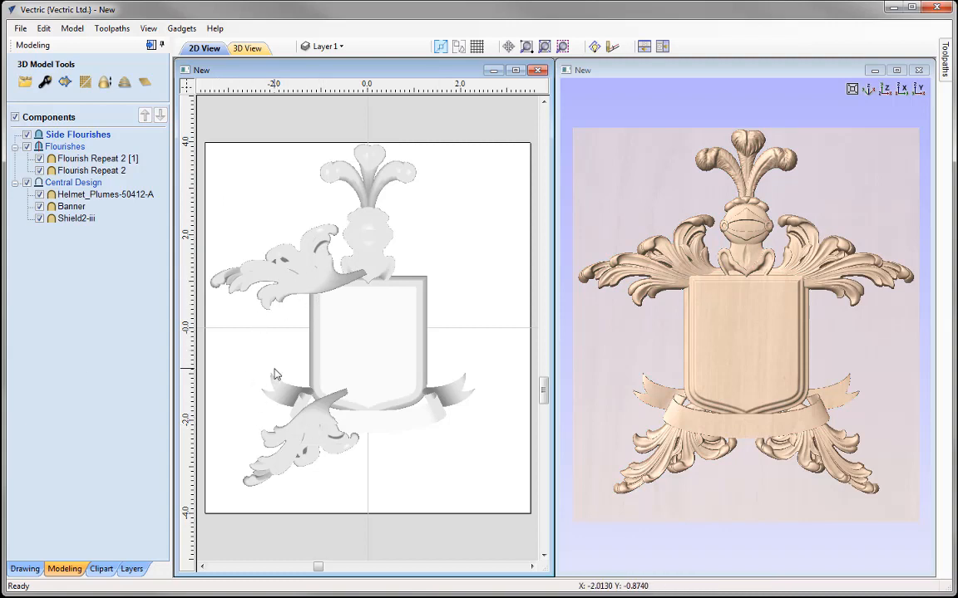
Add the Flourish_227-58212-A clipart from the Decorative library folder to the Side Flourishes level
{"action": "left_click", "coordinate": [107, 568]}
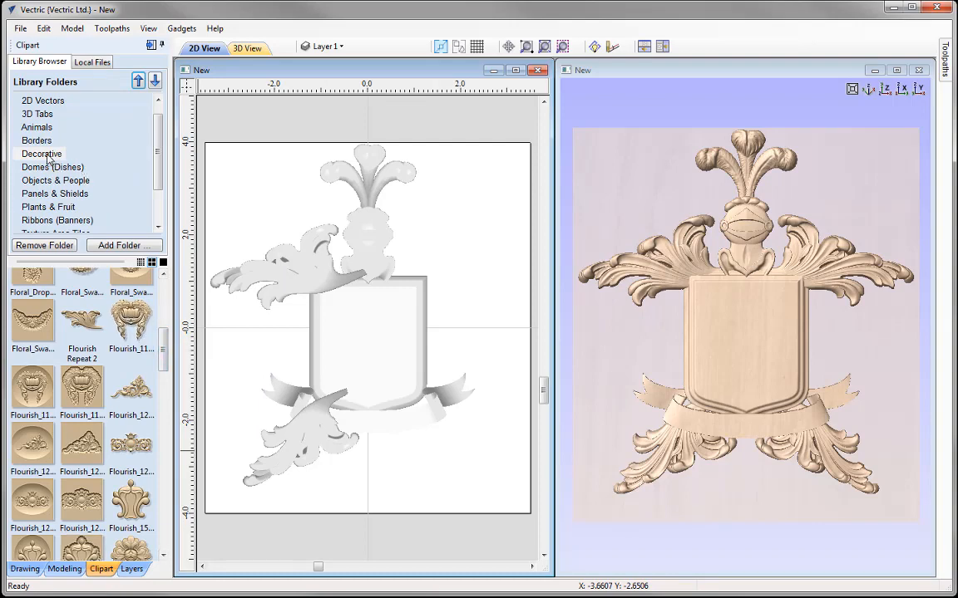
{"action": "left_click_drag", "start_coordinate": [160, 342], "coordinate": [163, 404]}
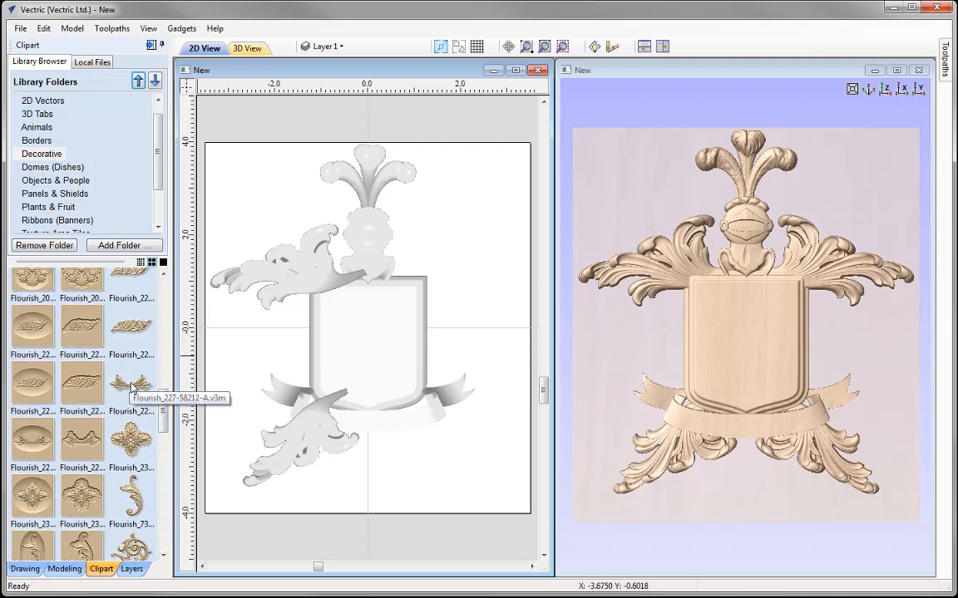
{"action": "double_click", "coordinate": [131, 386]}
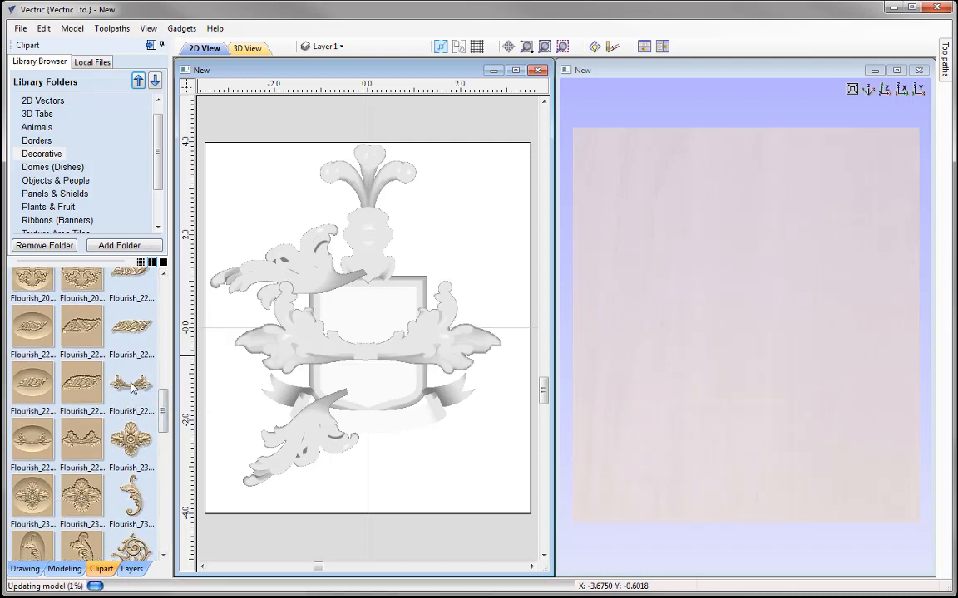
Rotate the new double-ended flourish by 90 degrees about its centre
{"action": "left_click", "coordinate": [25, 568]}
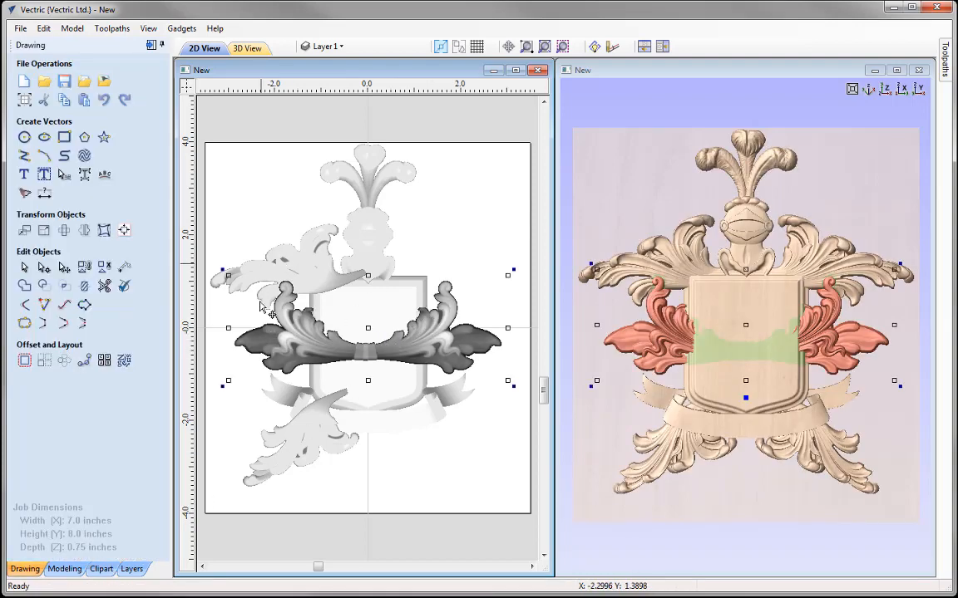
{"action": "left_click", "coordinate": [44, 230]}
{"action": "left_click", "coordinate": [43, 182]}
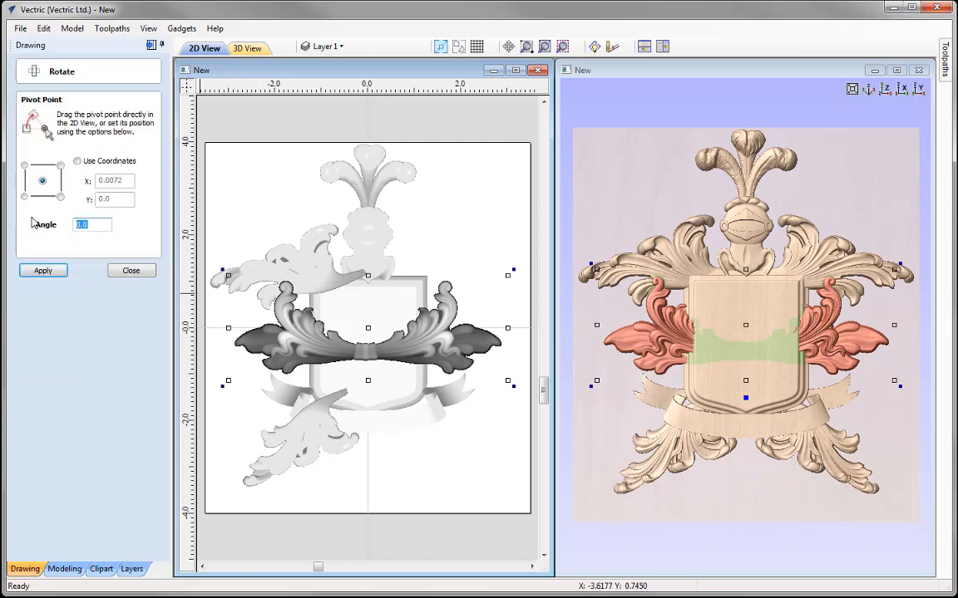
{"action": "type", "text": "90"}
{"action": "left_click", "coordinate": [41, 270]}
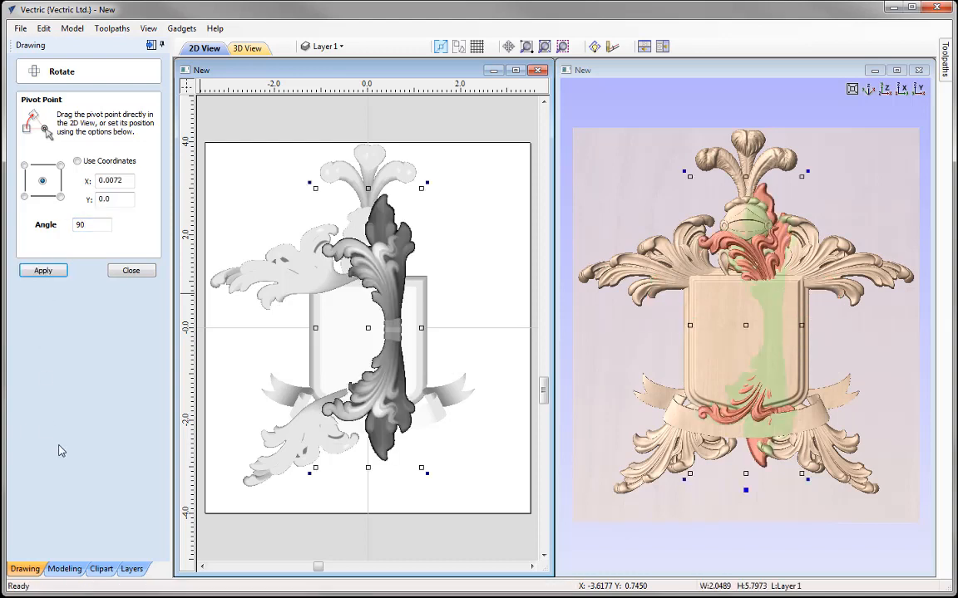
{"action": "left_click", "coordinate": [129, 271]}
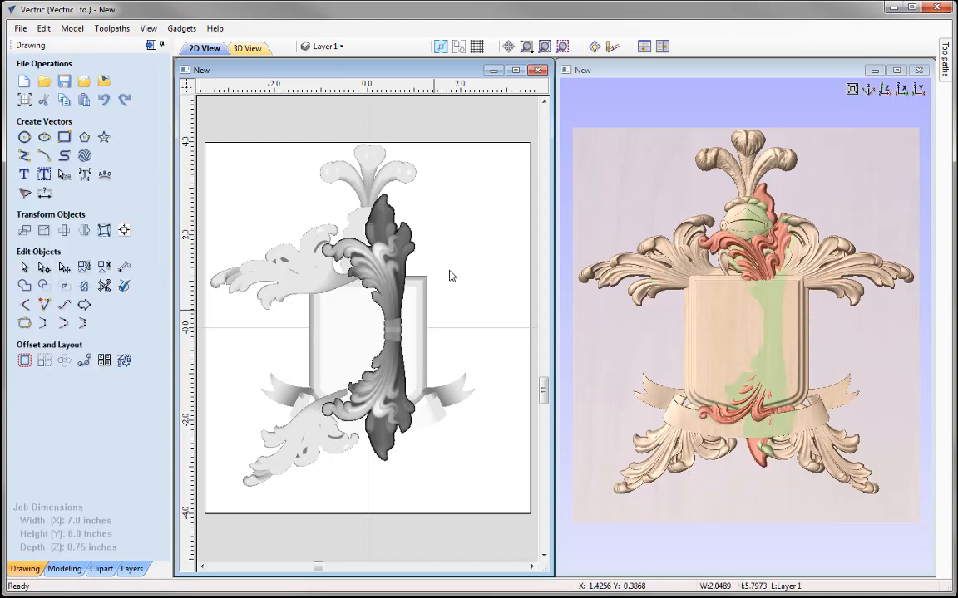
Scale the upright flourish to about 1.51 × 4.27 inches and move it against the shield's left edge
{"action": "left_click", "coordinate": [389, 265]}
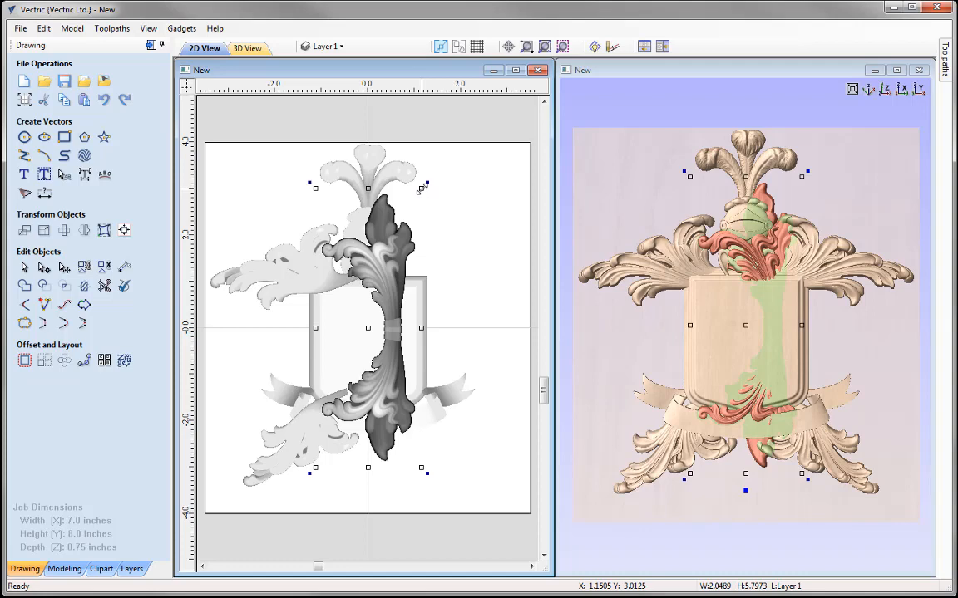
{"action": "left_click_drag", "start_coordinate": [421, 189], "coordinate": [409, 258]}
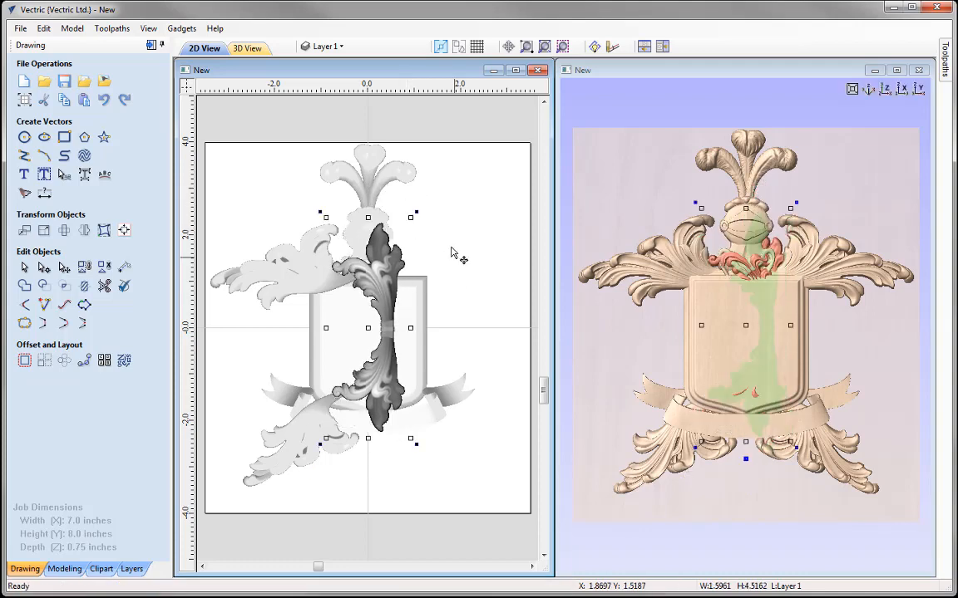
{"action": "left_click_drag", "start_coordinate": [410, 217], "coordinate": [405, 247]}
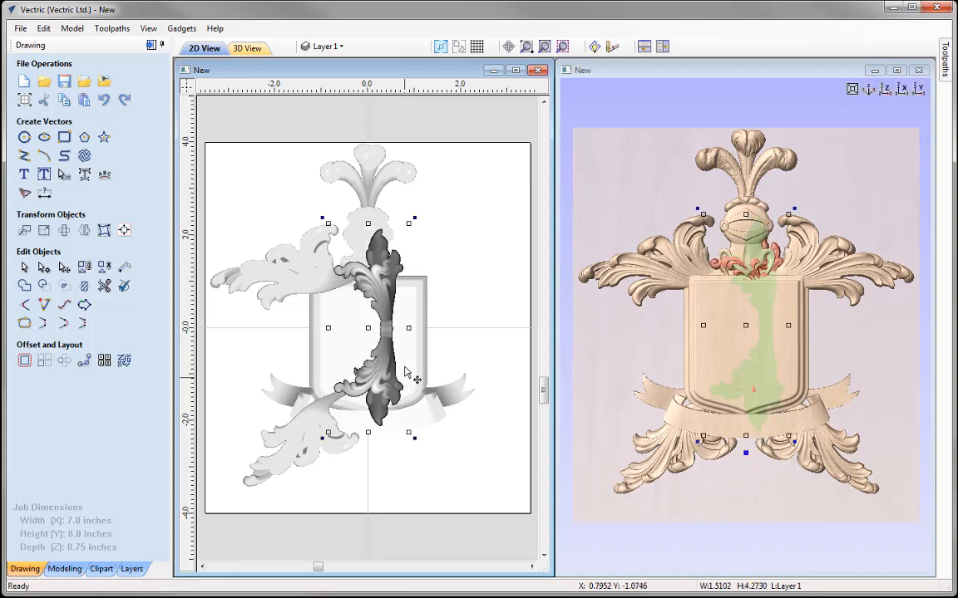
{"action": "left_click_drag", "start_coordinate": [386, 318], "coordinate": [305, 333]}
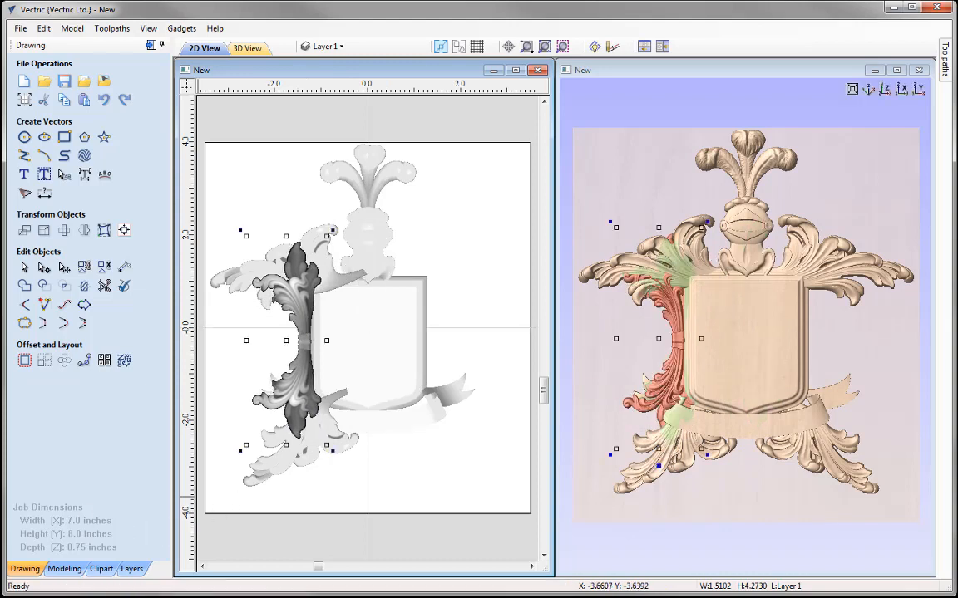
Set the mirror mode of the Side Flourishes level to Left to Right
{"action": "left_click", "coordinate": [65, 568]}
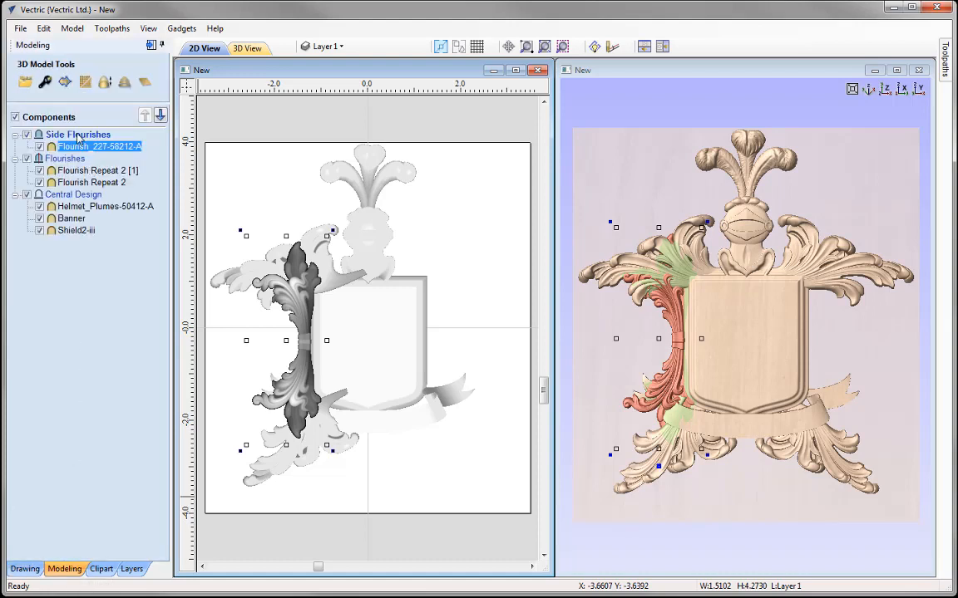
{"action": "right_click", "coordinate": [76, 142]}
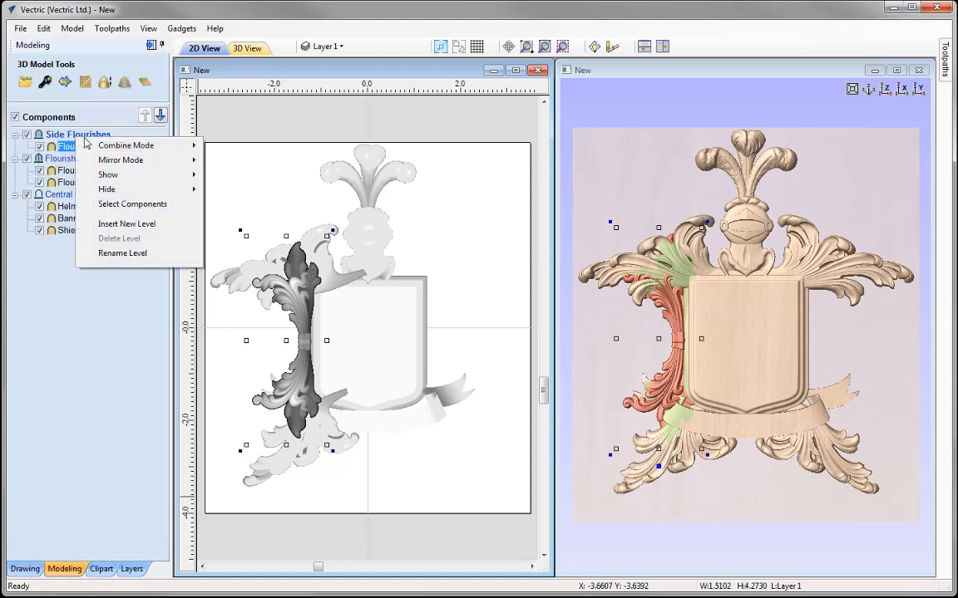
{"action": "mouse_move", "coordinate": [137, 165]}
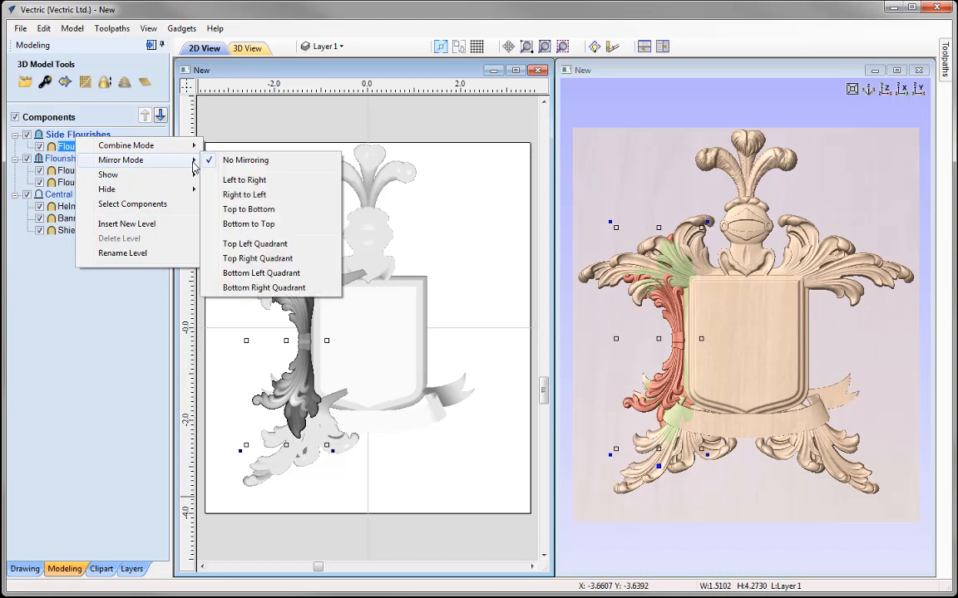
{"action": "left_click", "coordinate": [262, 186]}
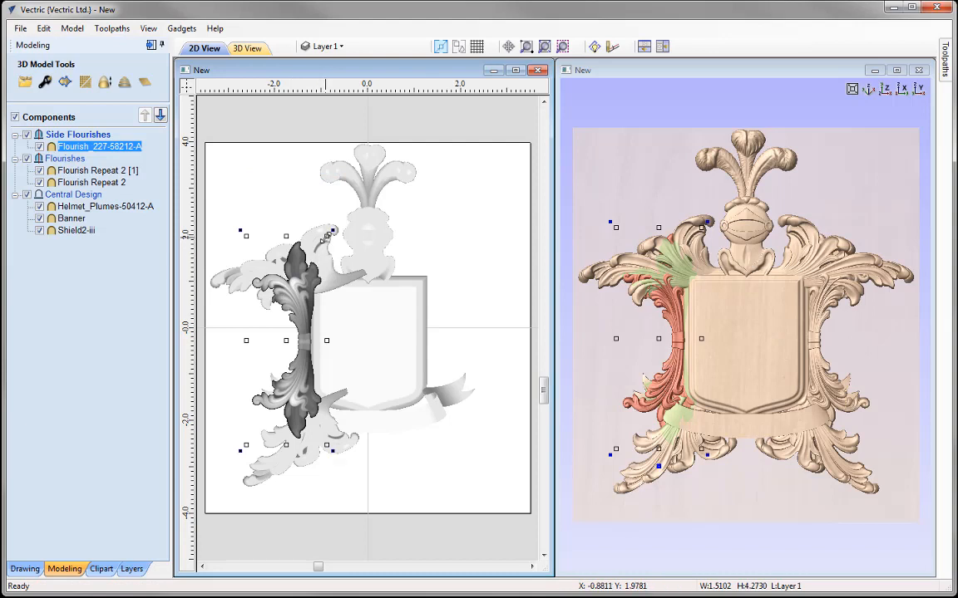
Scale the side flourish down to about 1.40 × 3.95 inches and adjust its position beside the shield's left edge
{"action": "key", "text": "Escape"}
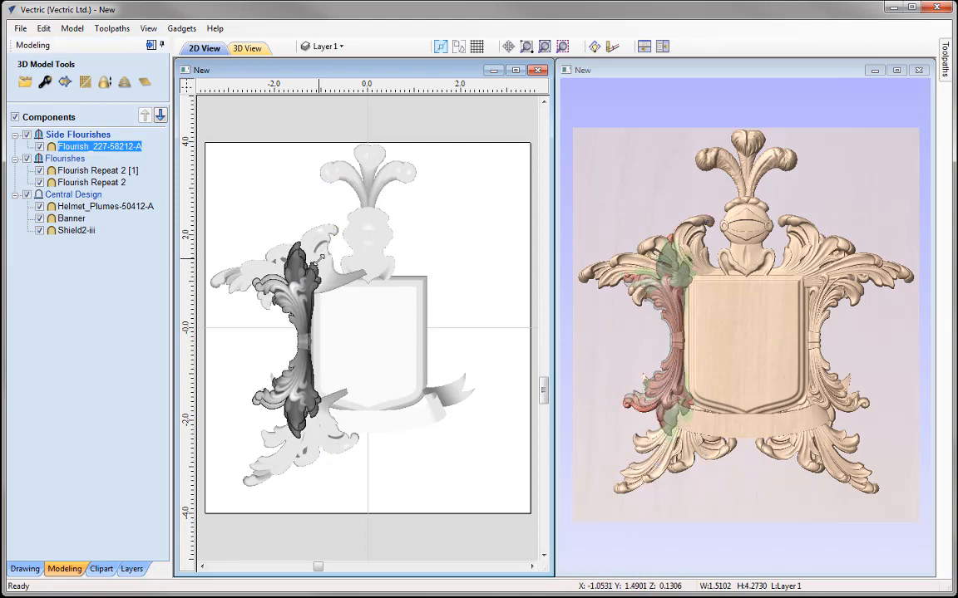
{"action": "left_click", "coordinate": [297, 314]}
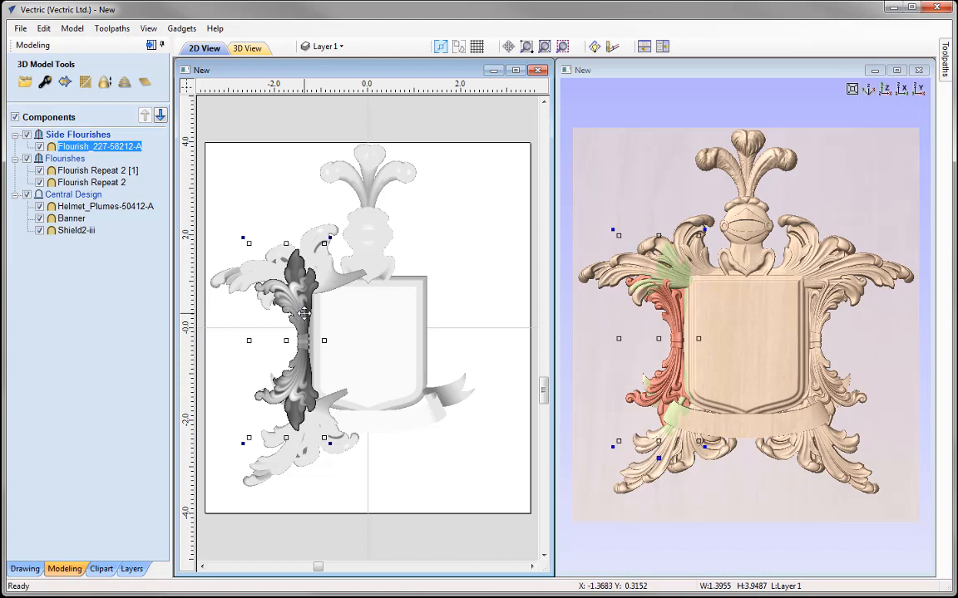
{"action": "left_click_drag", "start_coordinate": [297, 314], "coordinate": [299, 317]}
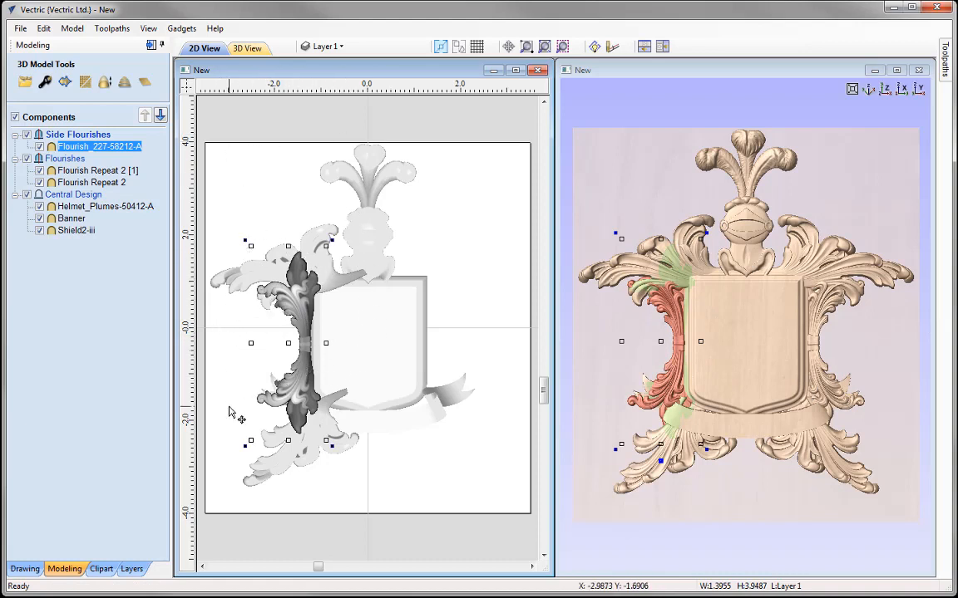
Hide the Flourishes and Central Design levels and set the mirror mode of the Side Flourishes level to Top Left Quadrant
{"action": "left_click", "coordinate": [27, 159]}
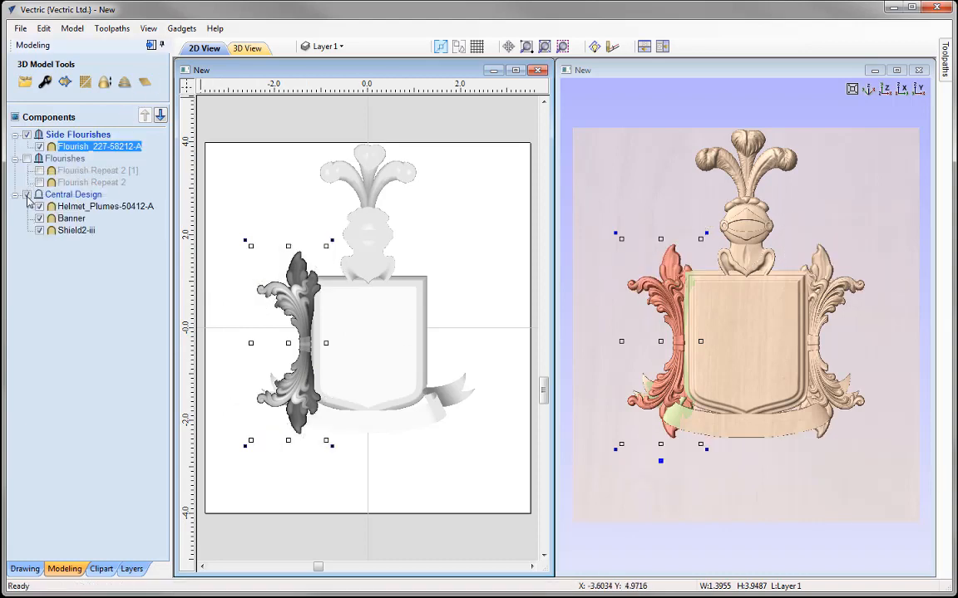
{"action": "left_click", "coordinate": [27, 195]}
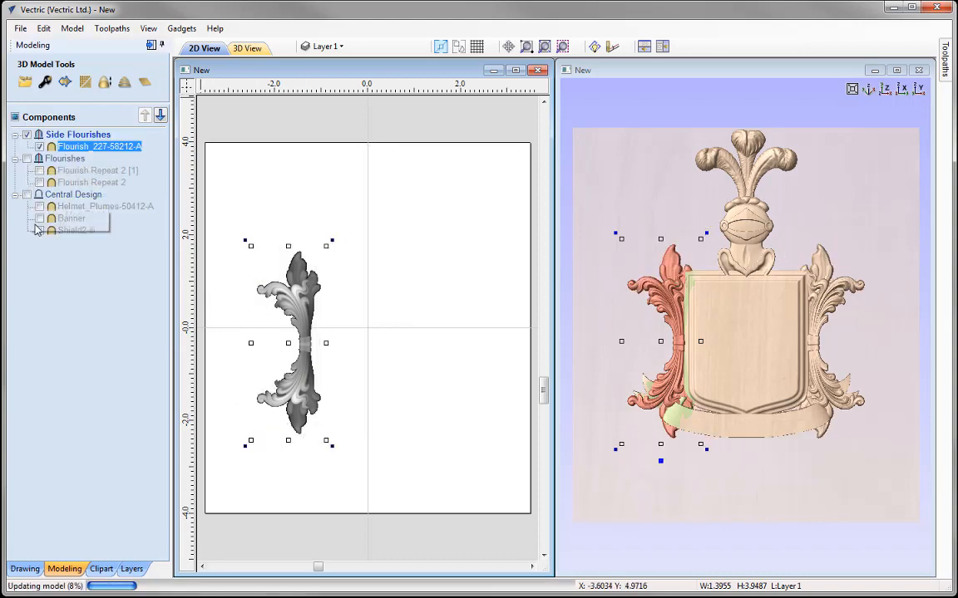
{"action": "right_click", "coordinate": [94, 140]}
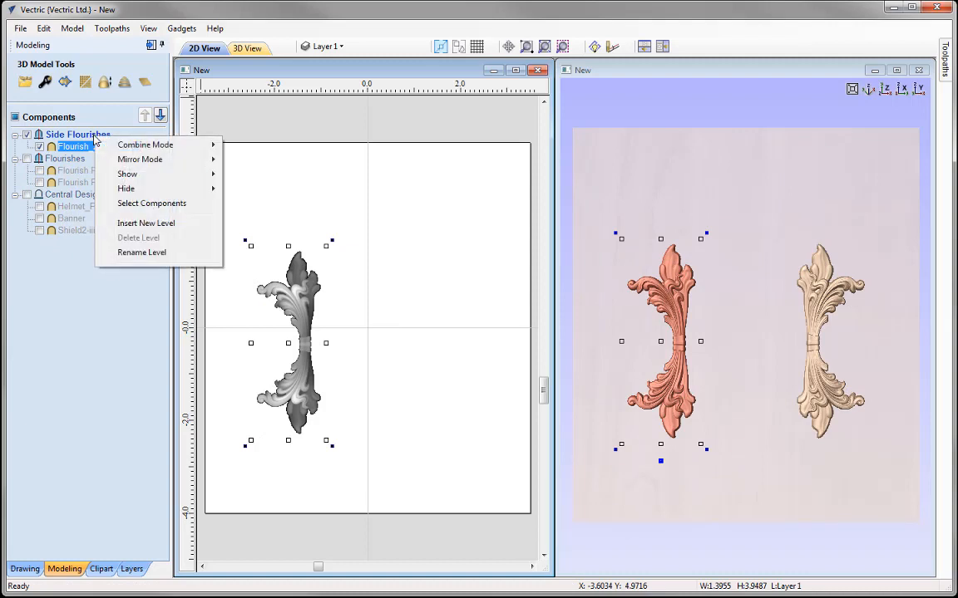
{"action": "mouse_move", "coordinate": [171, 165]}
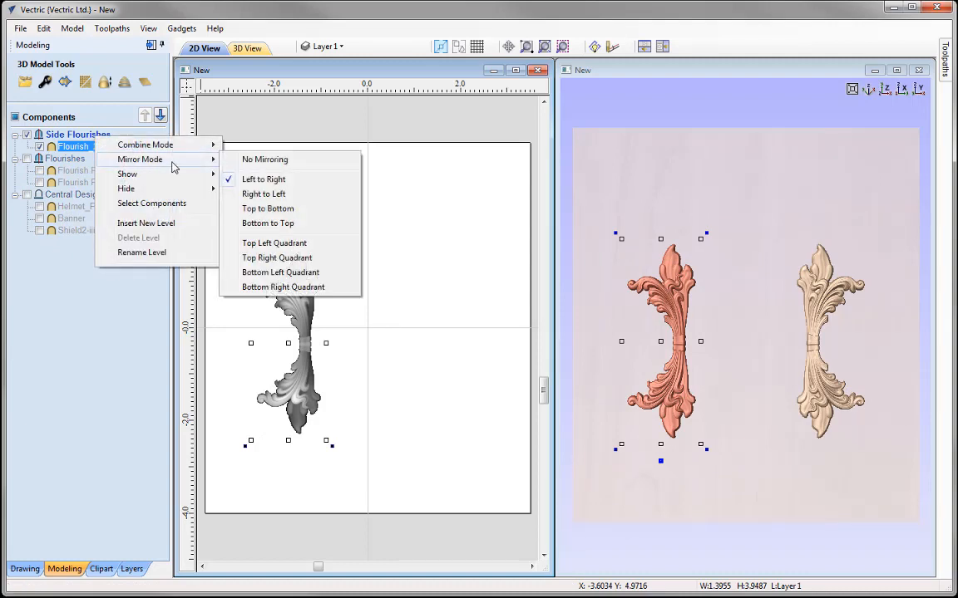
{"action": "left_click", "coordinate": [319, 247]}
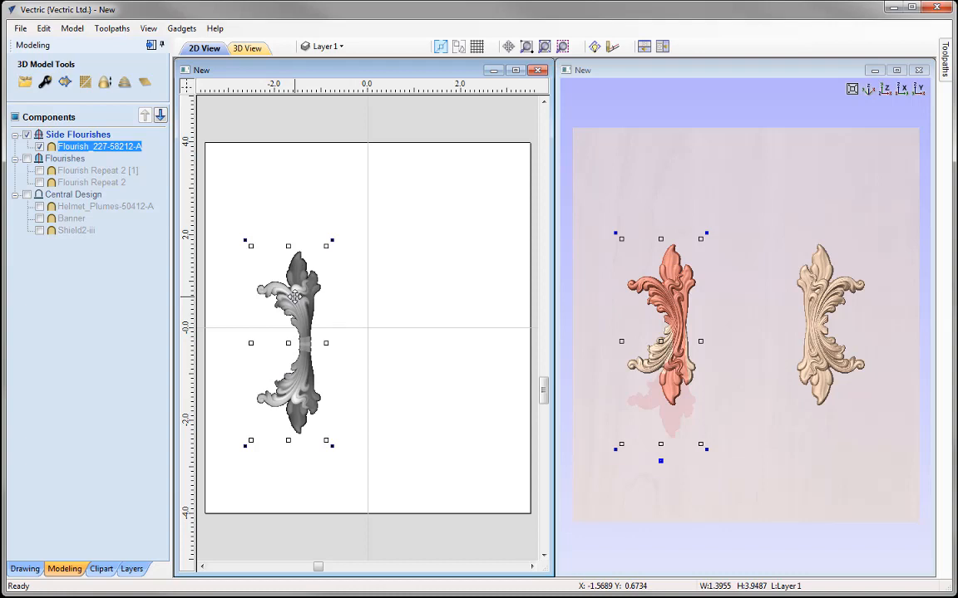
Try the side flourish in the upper-left quadrant, the upper-right quadrant and across the centre lines to test the quadrant mirroring
{"action": "left_click_drag", "start_coordinate": [295, 297], "coordinate": [302, 197]}
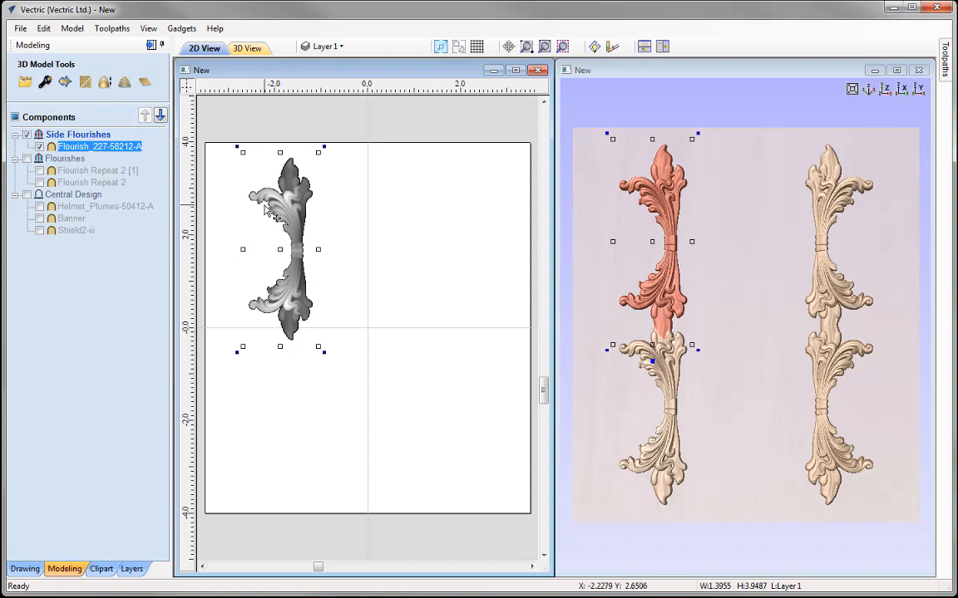
{"action": "left_click_drag", "start_coordinate": [310, 225], "coordinate": [449, 235]}
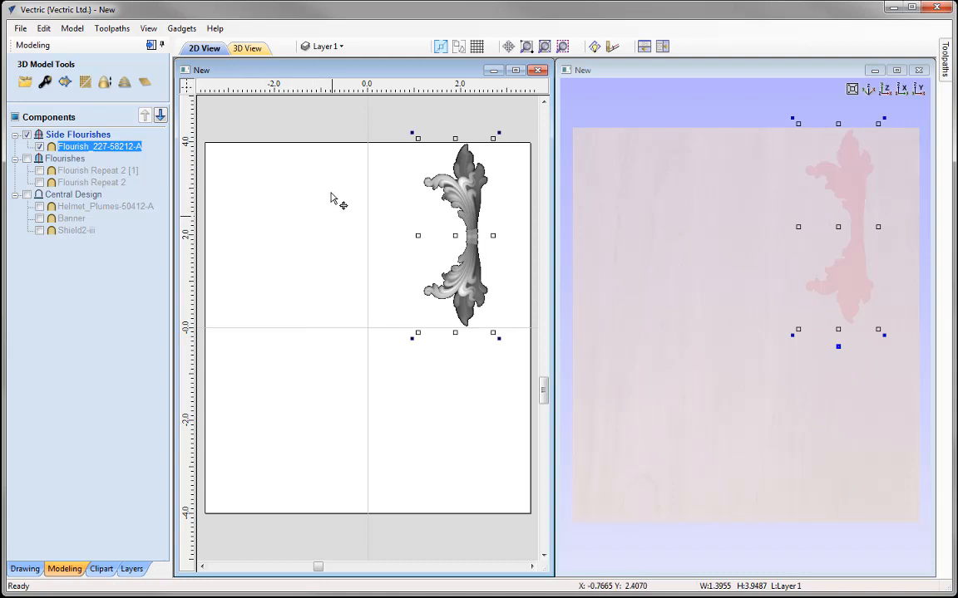
{"action": "left_click_drag", "start_coordinate": [425, 197], "coordinate": [400, 234]}
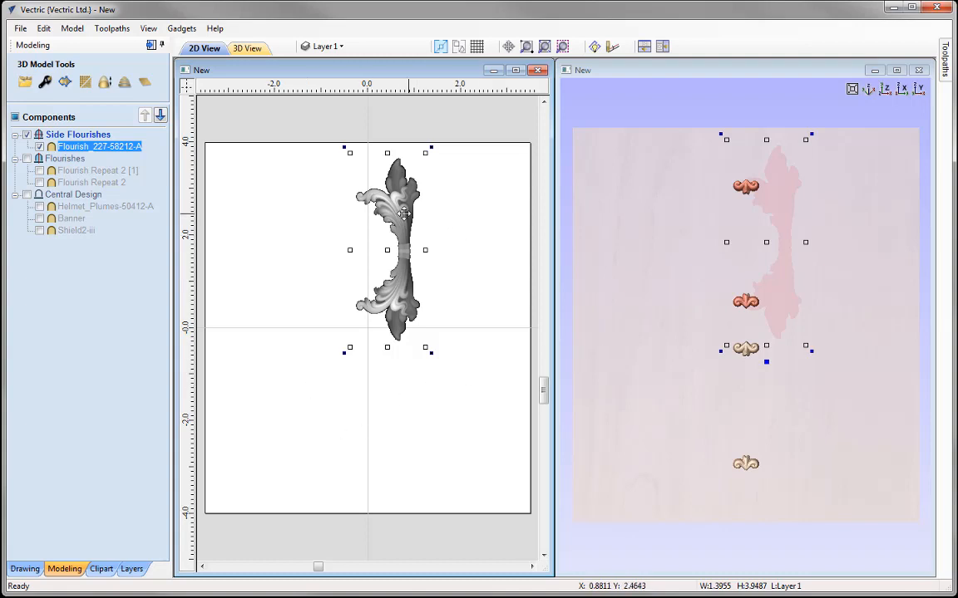
{"action": "left_click_drag", "start_coordinate": [403, 214], "coordinate": [370, 320]}
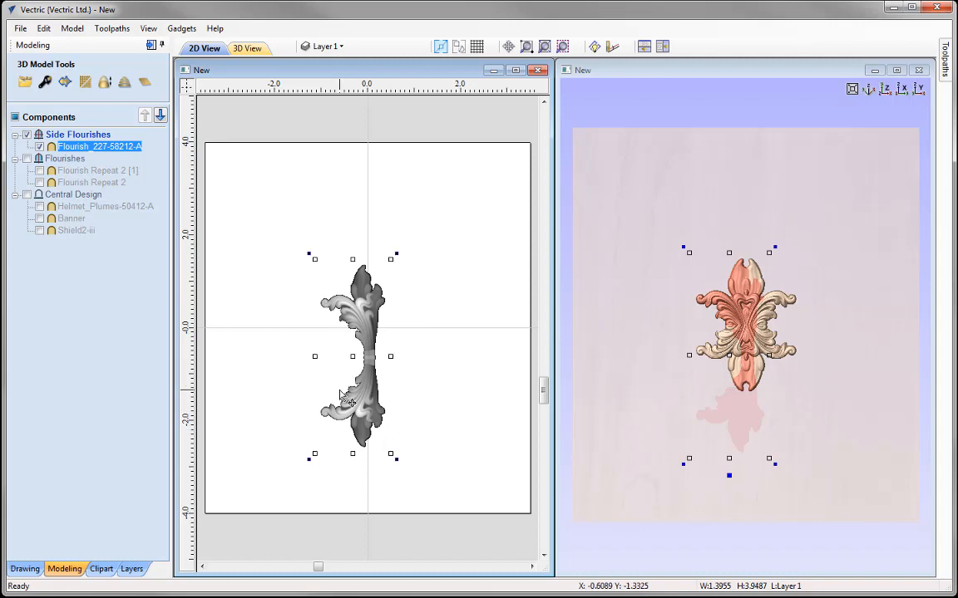
Undo the four trial moves of the side flourish
{"action": "key", "text": "ctrl+z"}
{"action": "key", "text": "ctrl+z"}
{"action": "key", "text": "ctrl+z"}
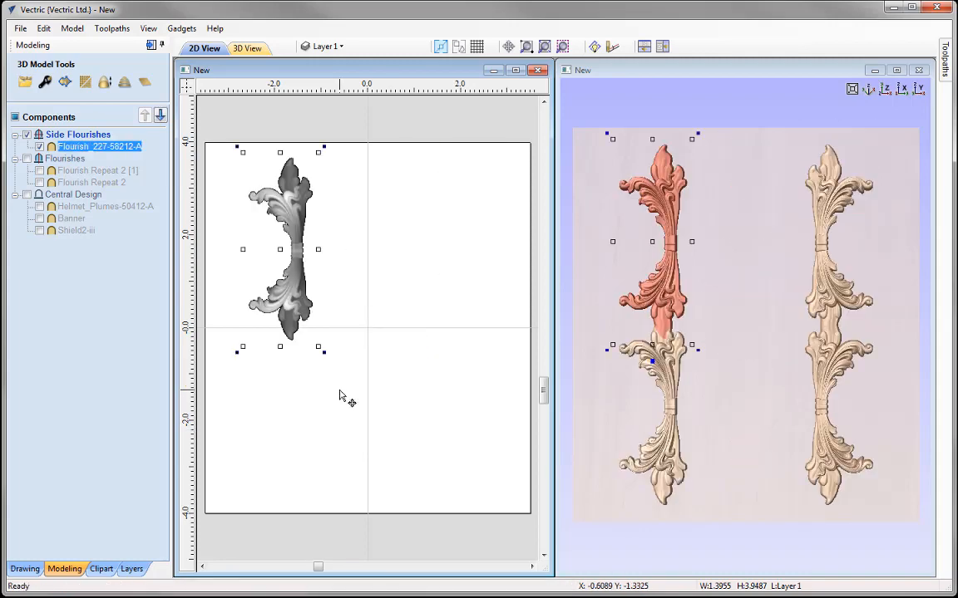
{"action": "key", "text": "ctrl+z"}
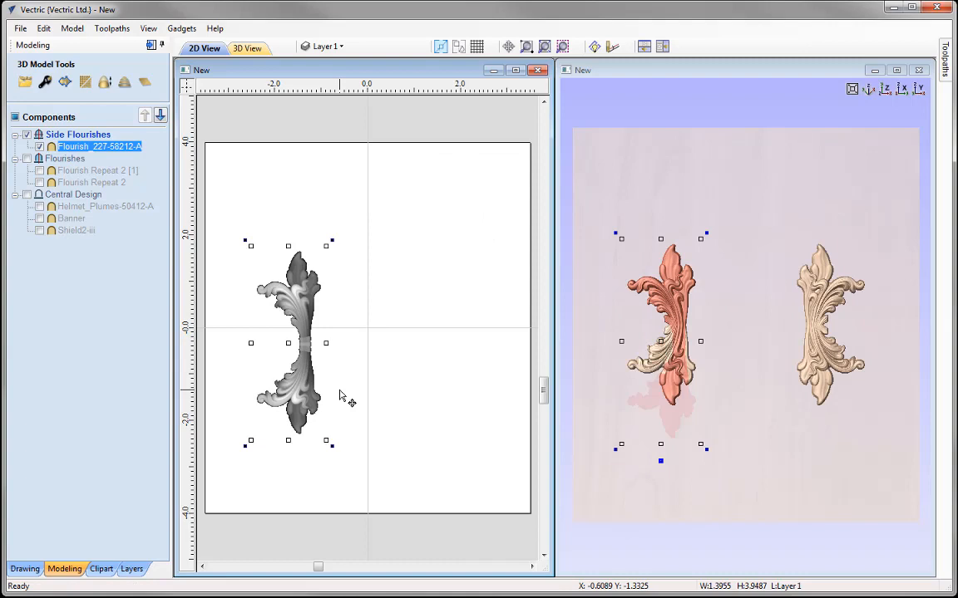
Show the Flourishes and Central Design levels again and shift the side flourish slightly down and inward against the shield
{"action": "left_click", "coordinate": [27, 158]}
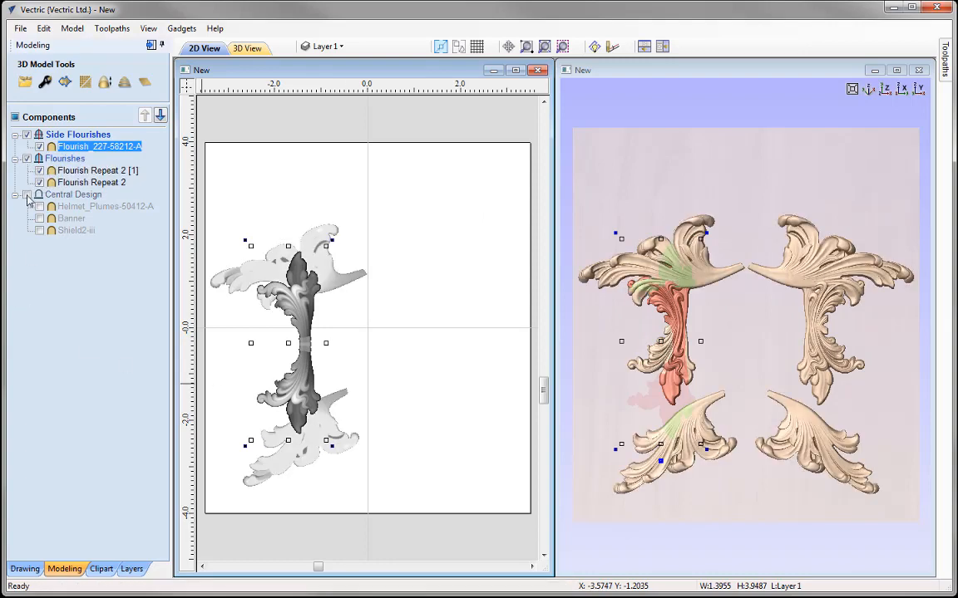
{"action": "left_click", "coordinate": [27, 194]}
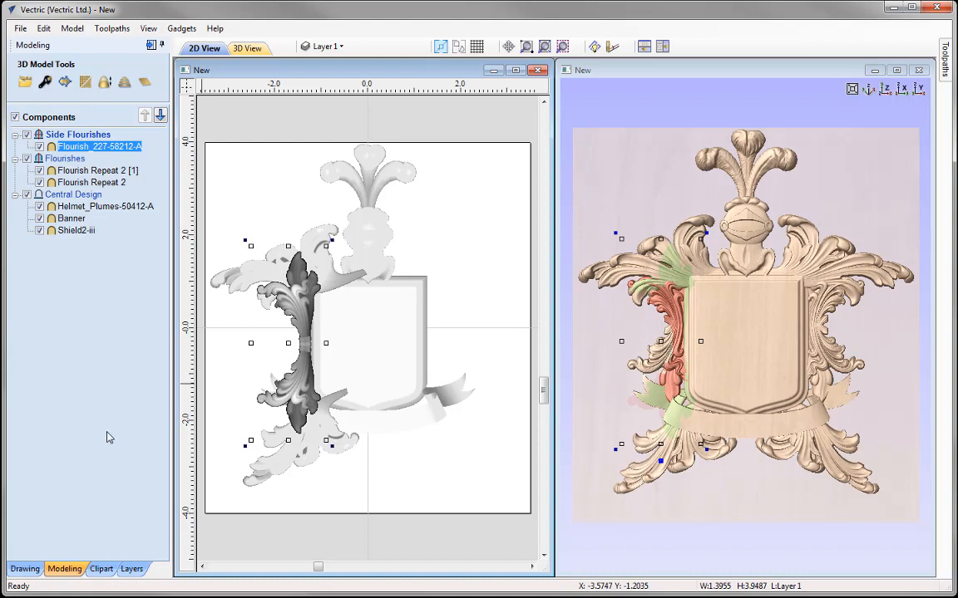
{"action": "left_click", "coordinate": [743, 381]}
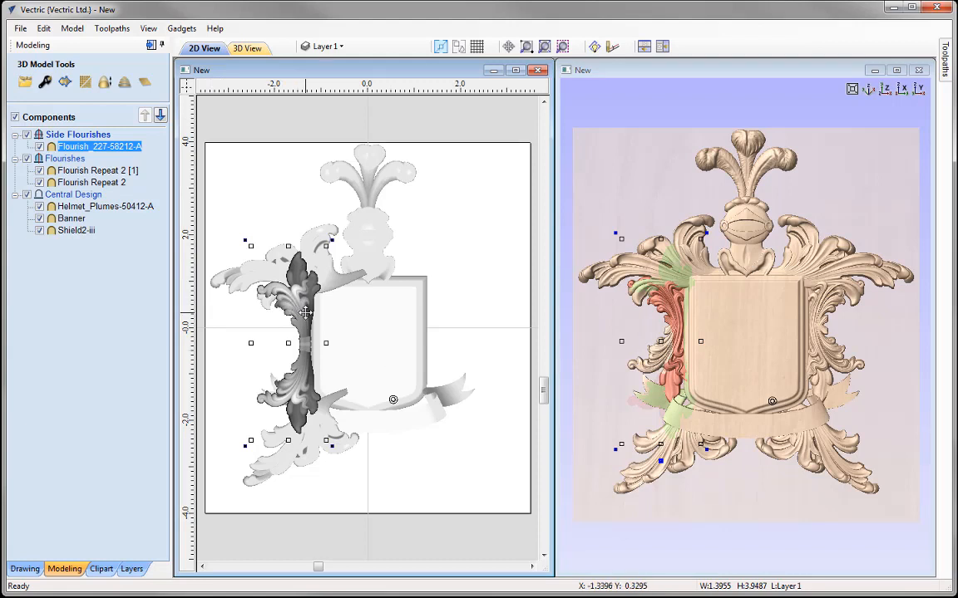
{"action": "left_click_drag", "start_coordinate": [305, 313], "coordinate": [304, 319]}
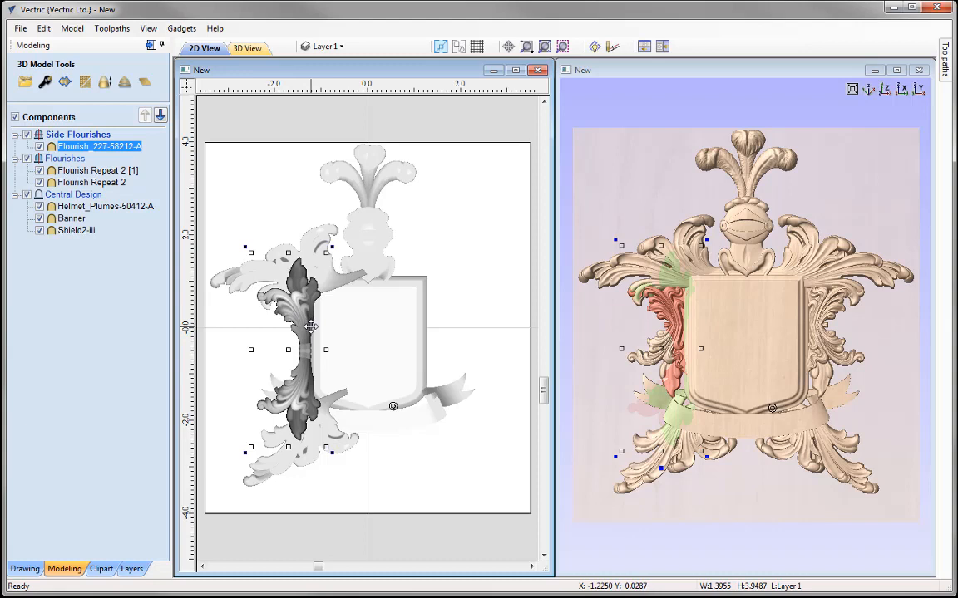
{"action": "left_click_drag", "start_coordinate": [310, 327], "coordinate": [310, 333]}
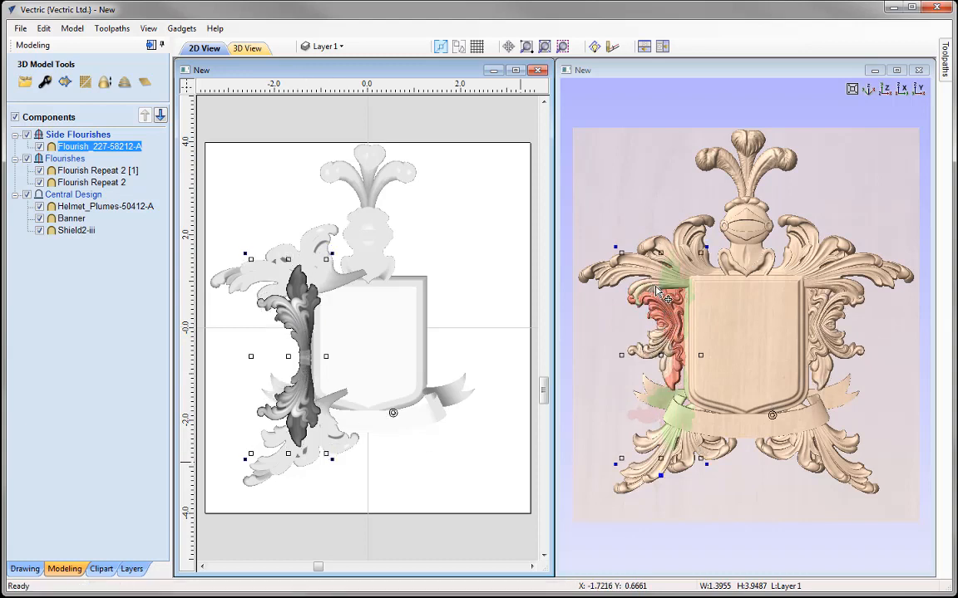
{"action": "key", "text": "Down"}
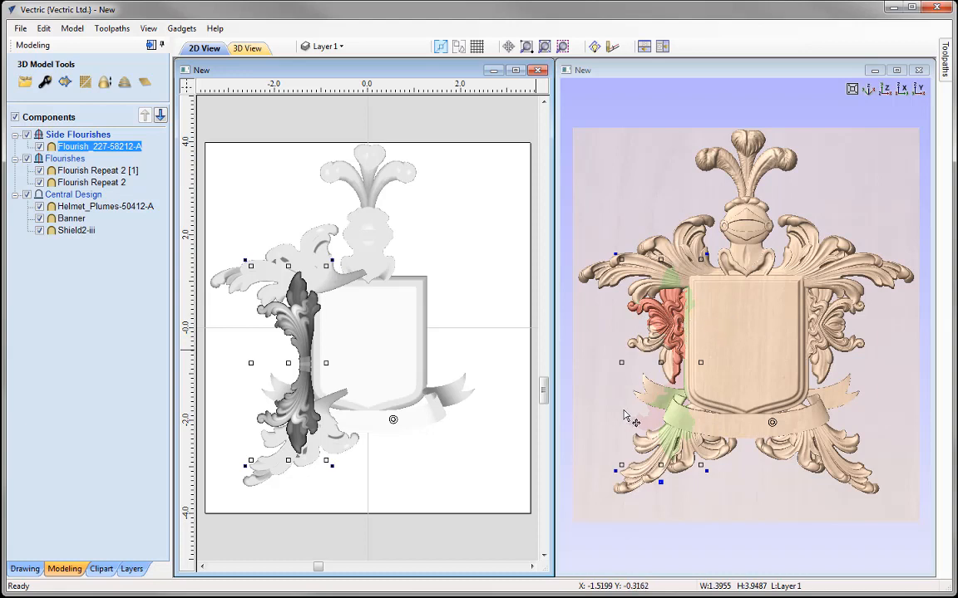
{"action": "key", "text": "Right"}
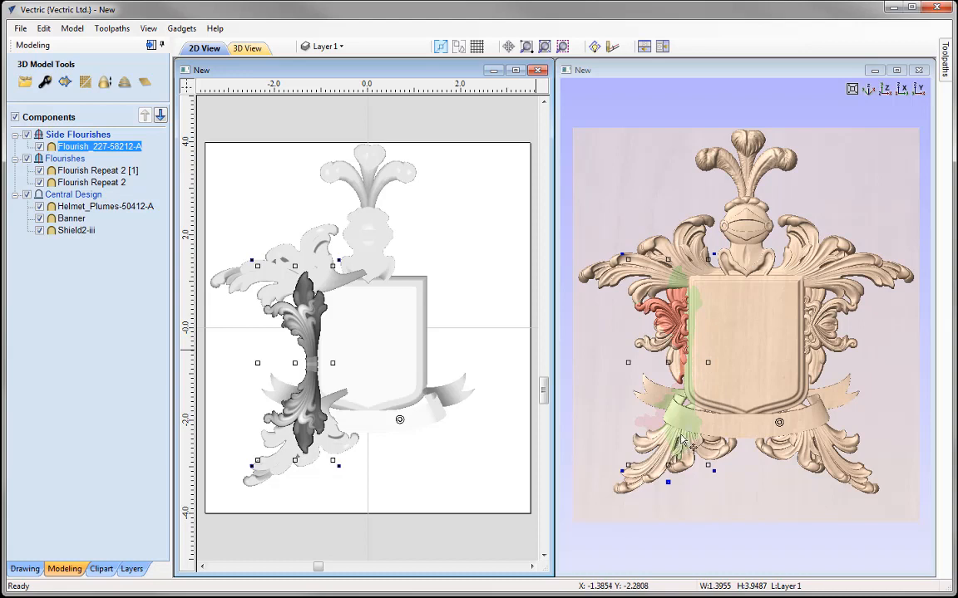
{"action": "key", "text": "Right"}
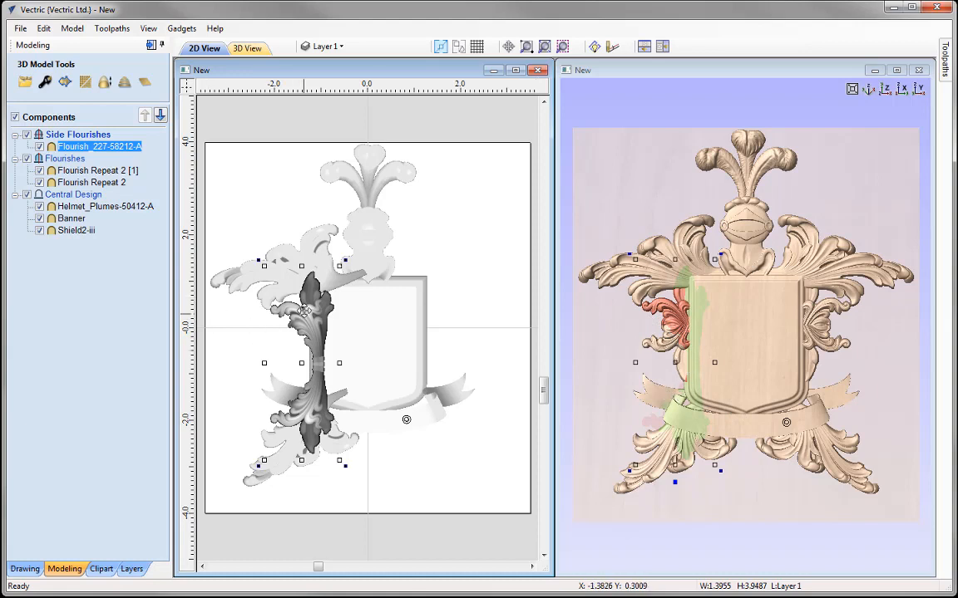
{"action": "left_click_drag", "start_coordinate": [308, 301], "coordinate": [309, 295]}
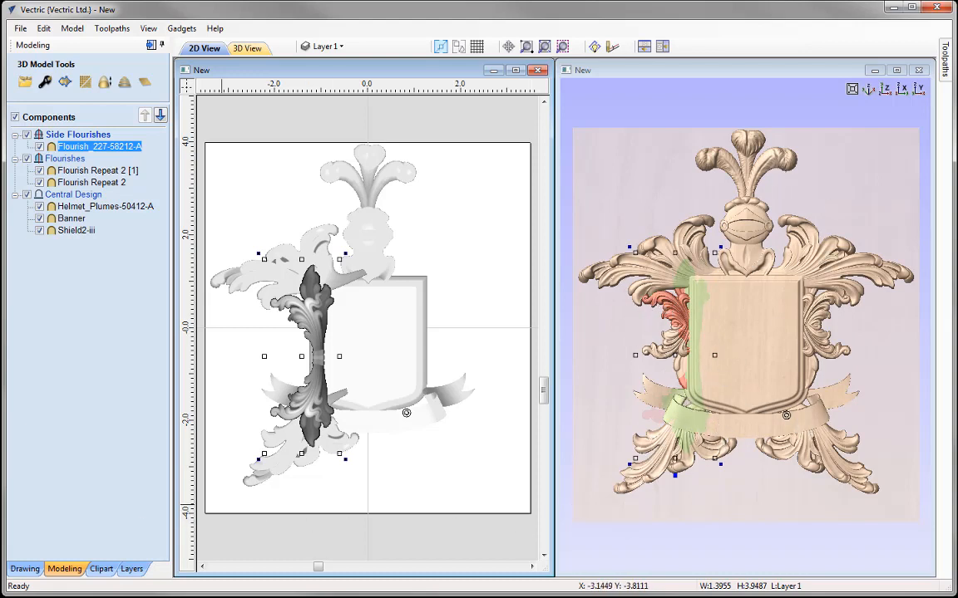
Scale the upper-left flourish to about 3.21 × 1.77 inches and move it slightly down towards the side flourish
{"action": "left_click", "coordinate": [677, 298]}
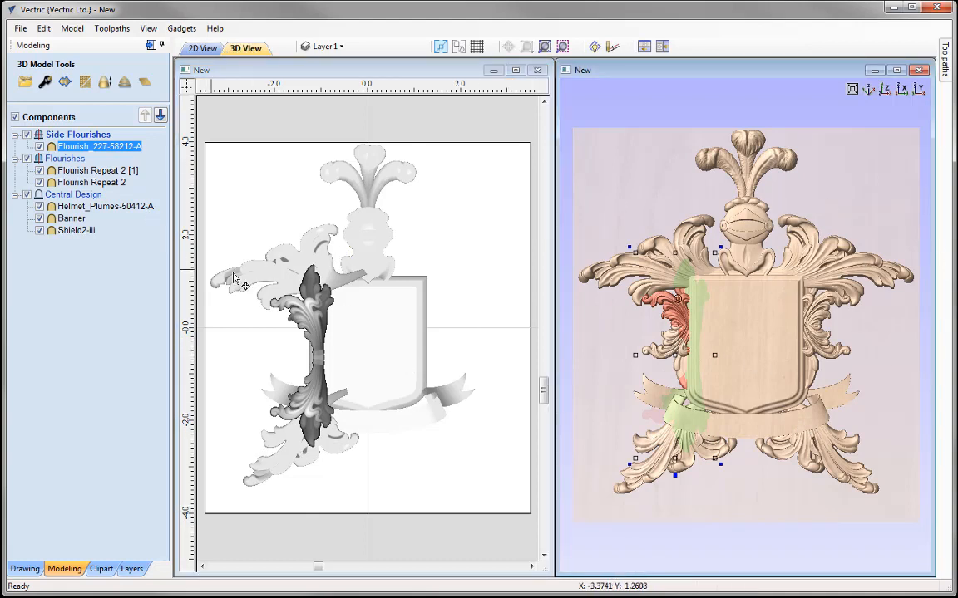
{"action": "left_click", "coordinate": [248, 253]}
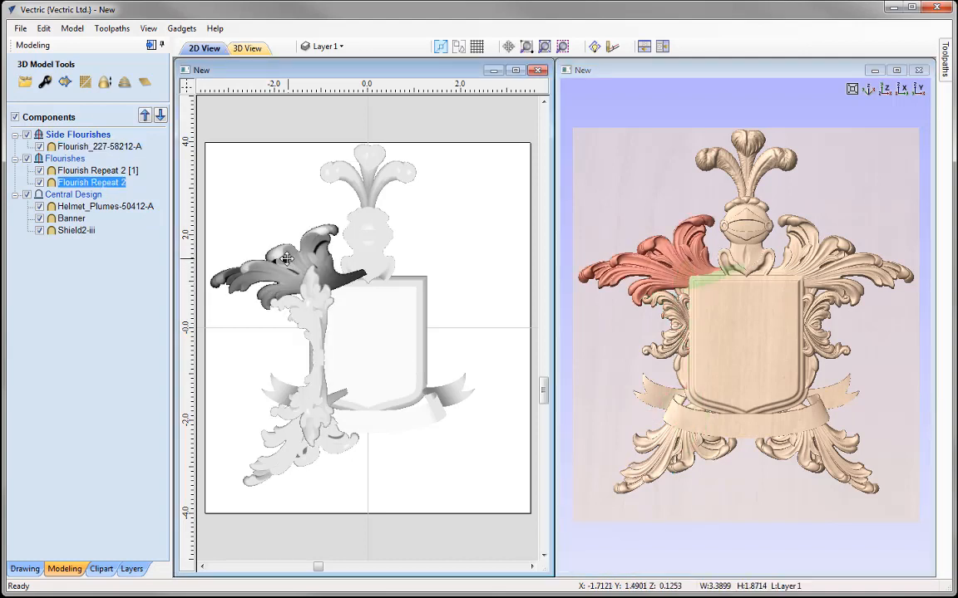
{"action": "left_click", "coordinate": [287, 258]}
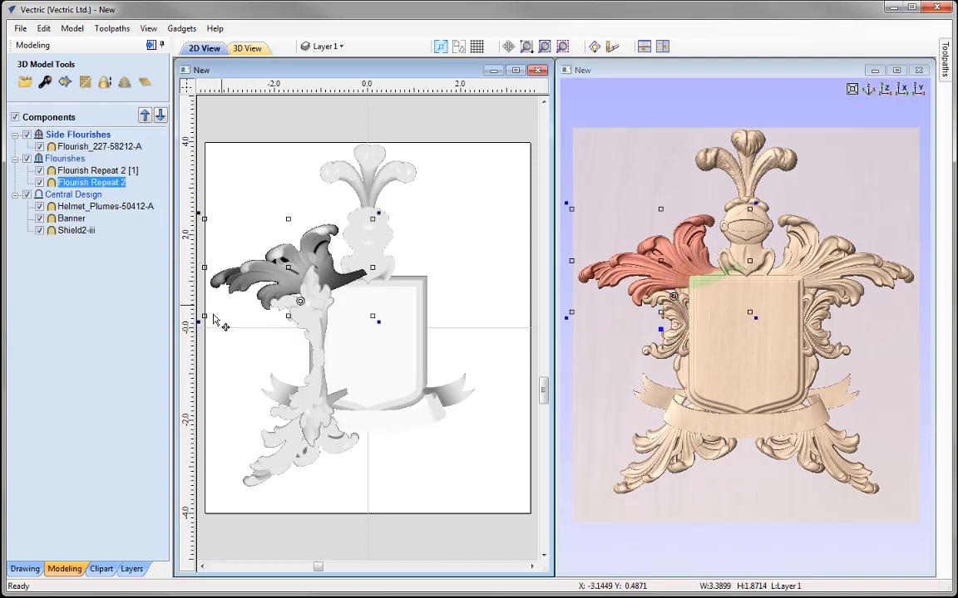
{"action": "mouse_move", "coordinate": [206, 317]}
{"action": "left_mouse_down"}
{"action": "mouse_move", "coordinate": [219, 305]}
{"action": "mouse_move", "coordinate": [246, 309]}
{"action": "mouse_move", "coordinate": [213, 312]}
{"action": "left_mouse_up"}
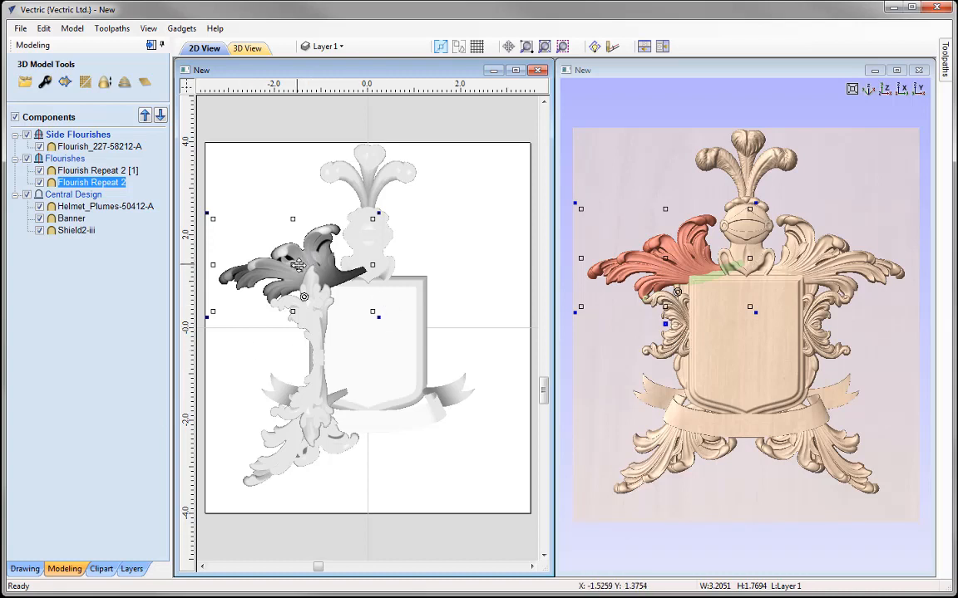
{"action": "left_click_drag", "start_coordinate": [304, 257], "coordinate": [303, 265]}
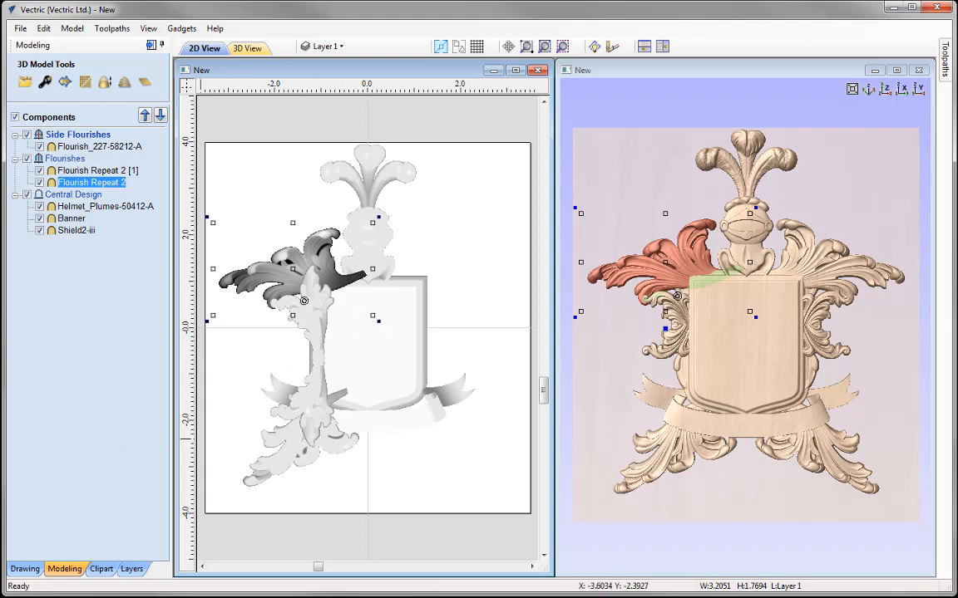
{"action": "key", "text": "F3"}
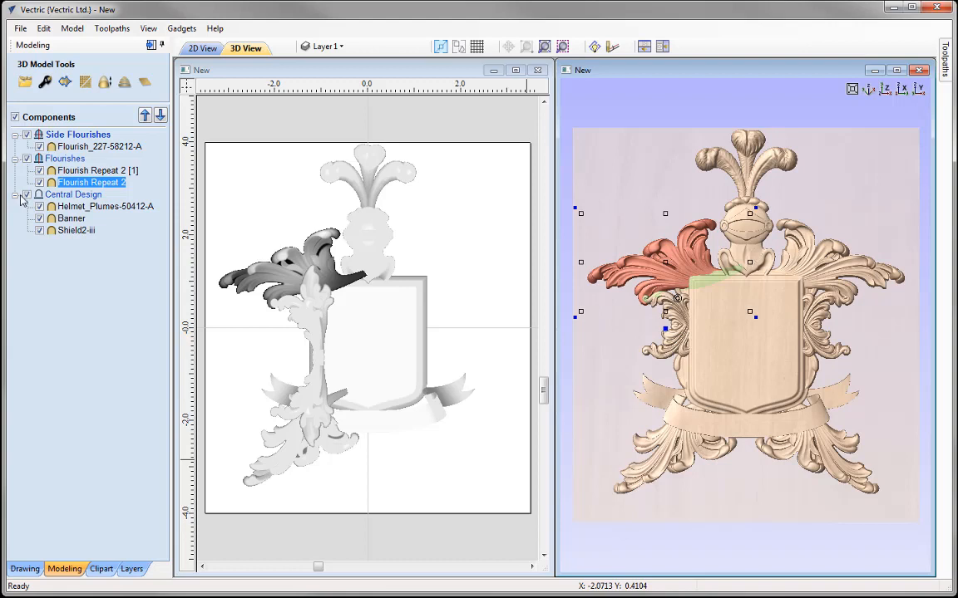
Set the shield component's shape height to 0.25 inches and its base height to 0.05 inches
{"action": "left_click", "coordinate": [370, 331]}
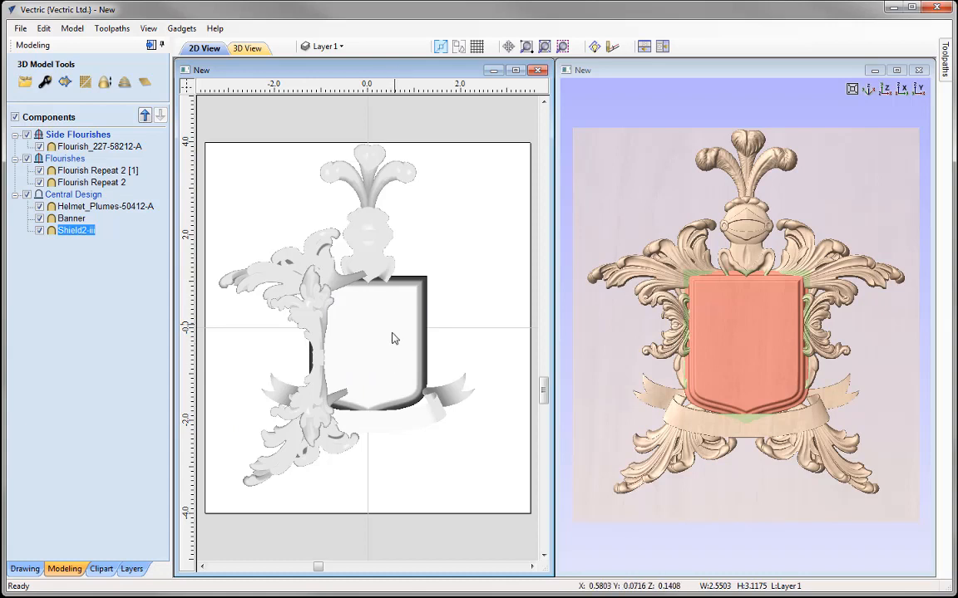
{"action": "left_click", "coordinate": [45, 82]}
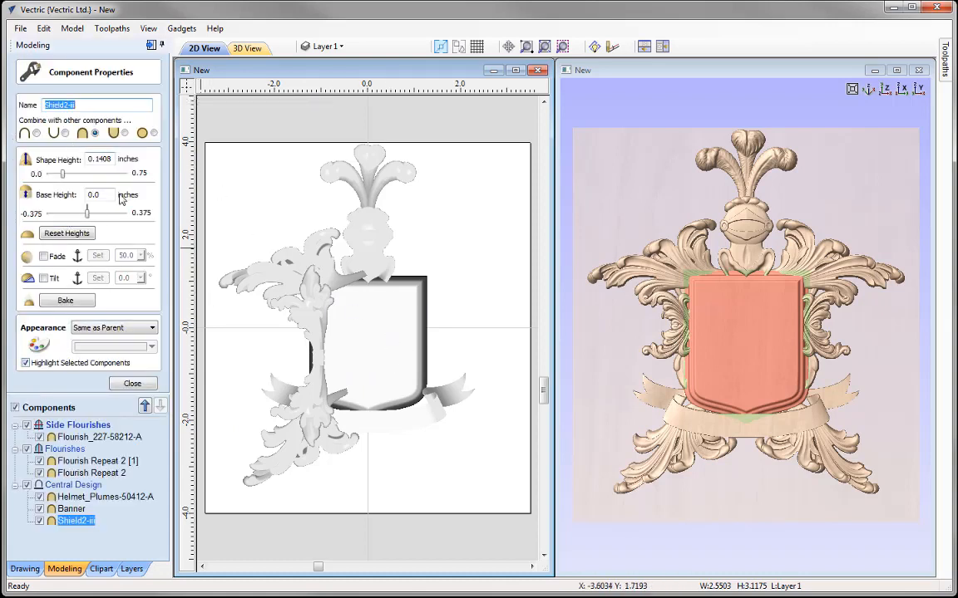
{"action": "left_click_drag", "start_coordinate": [98, 159], "coordinate": [125, 159]}
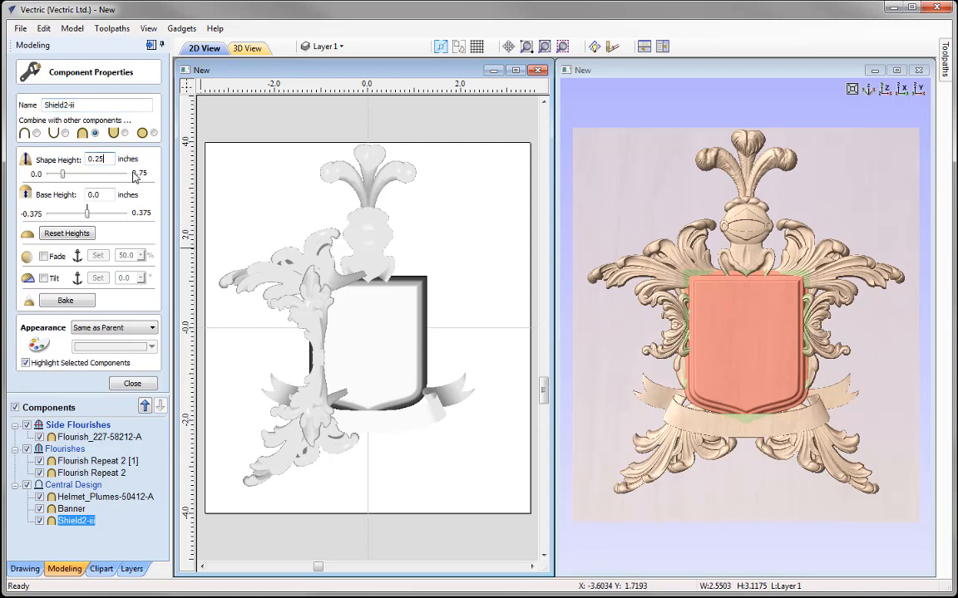
{"action": "key", "text": "Return"}
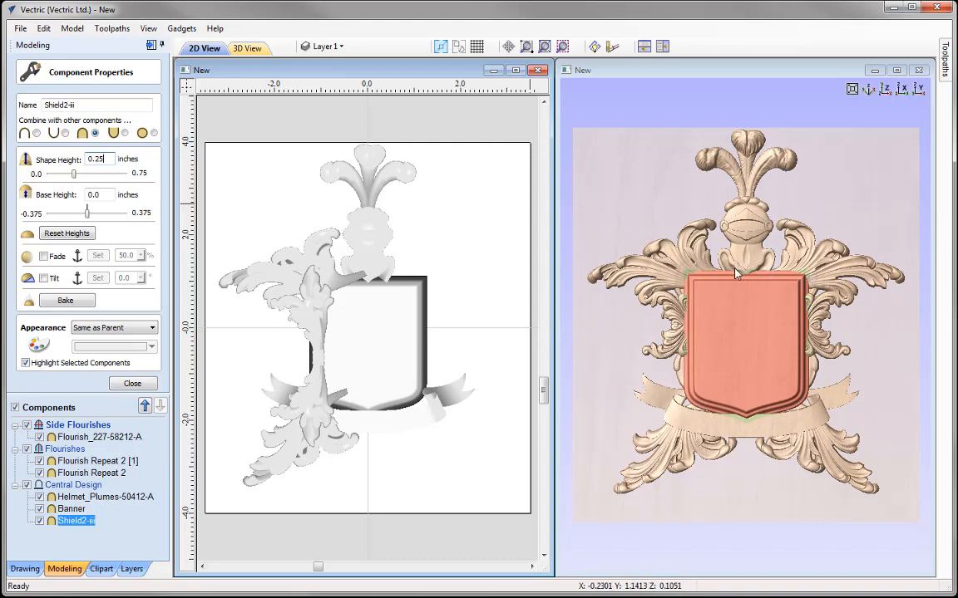
{"action": "left_click", "coordinate": [102, 194]}
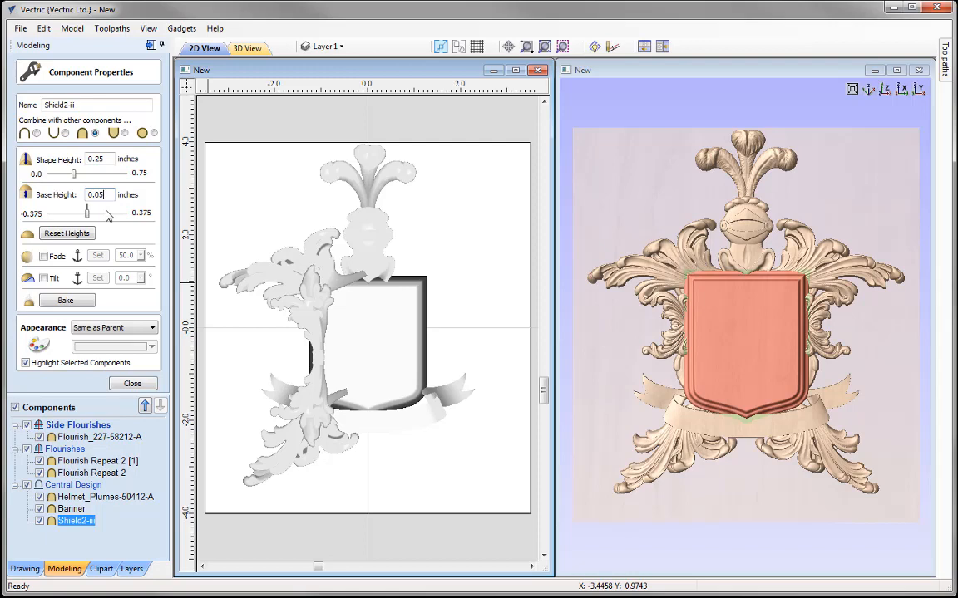
{"action": "key", "text": "Return"}
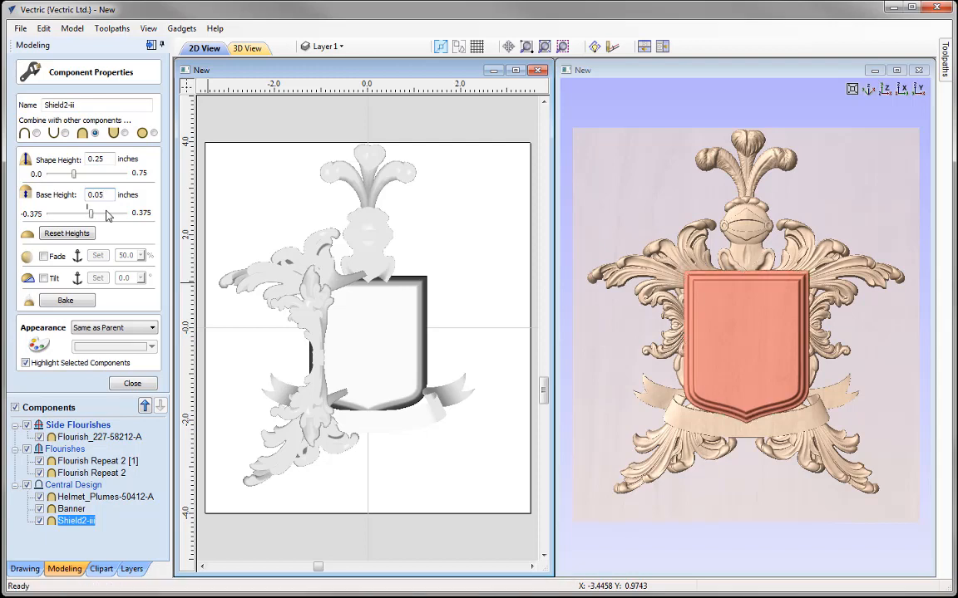
Enlarge the 3D view to full size and set the helmet and plumes component's shape height to 0.28 inches
{"action": "left_click_drag", "start_coordinate": [783, 401], "coordinate": [813, 443]}
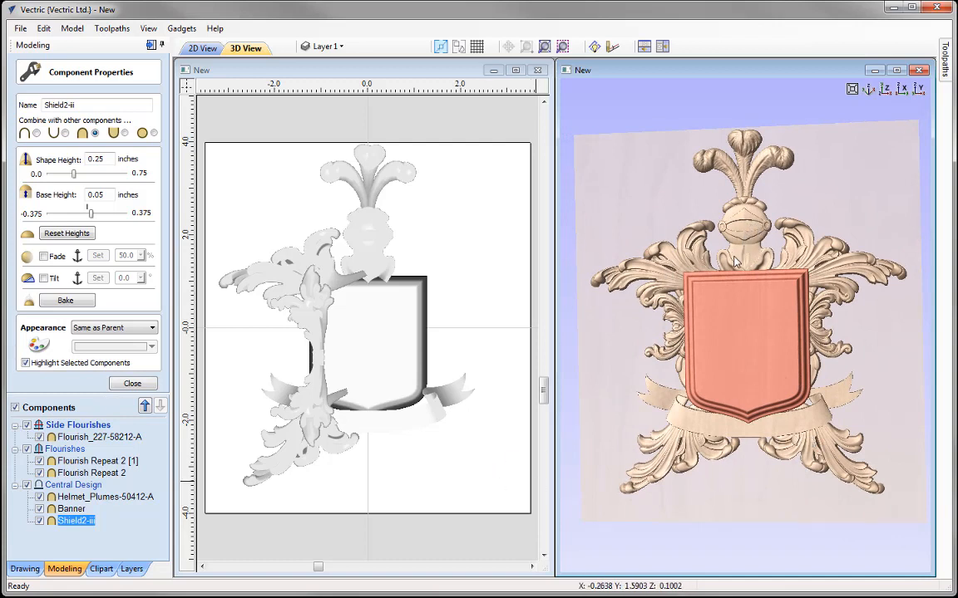
{"action": "left_click", "coordinate": [897, 71]}
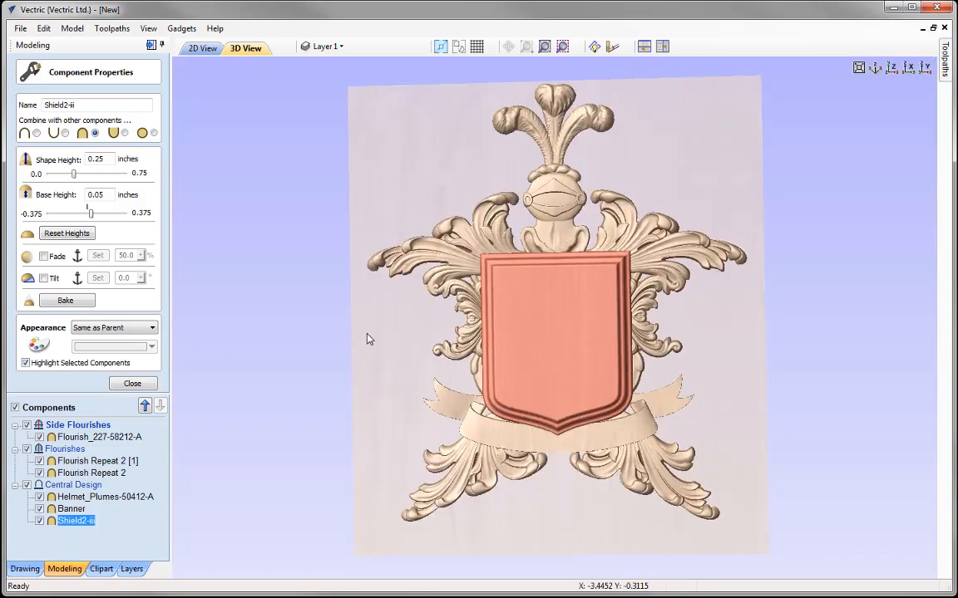
{"action": "left_click", "coordinate": [555, 200]}
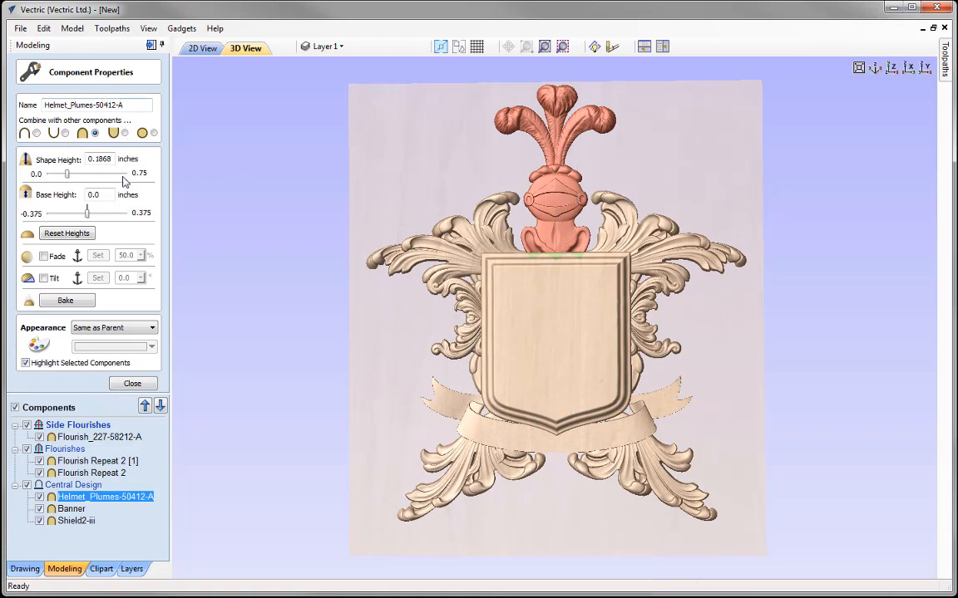
{"action": "mouse_move", "coordinate": [106, 440]}
{"action": "left_click_drag", "start_coordinate": [67, 174], "coordinate": [73, 174]}
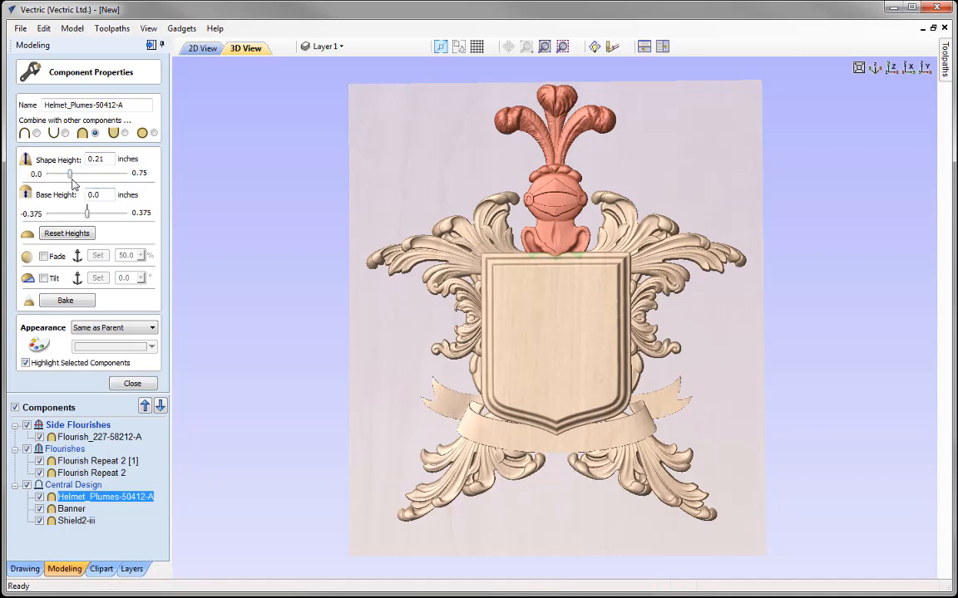
{"action": "left_click_drag", "start_coordinate": [71, 179], "coordinate": [75, 179]}
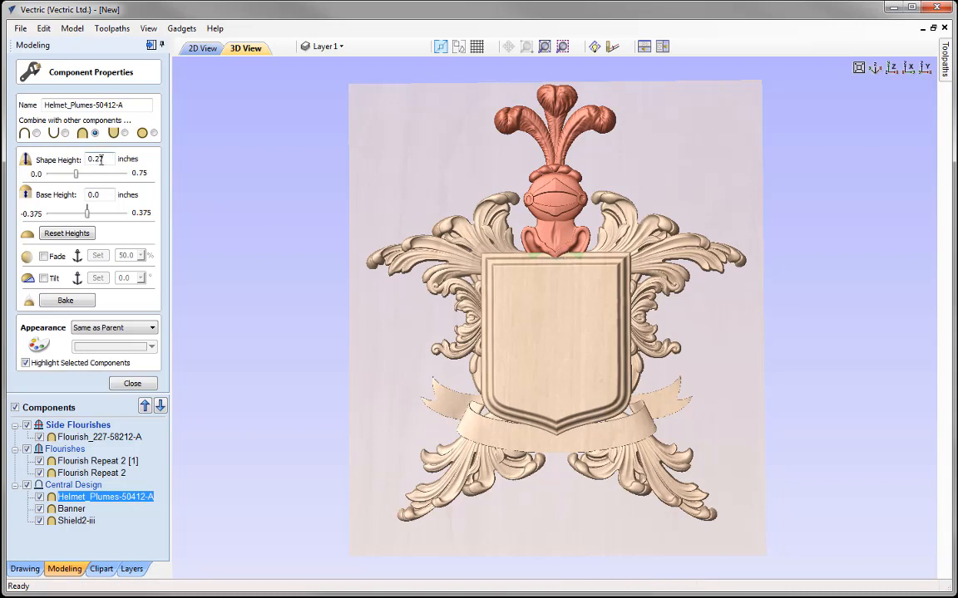
{"action": "type", "text": "8"}
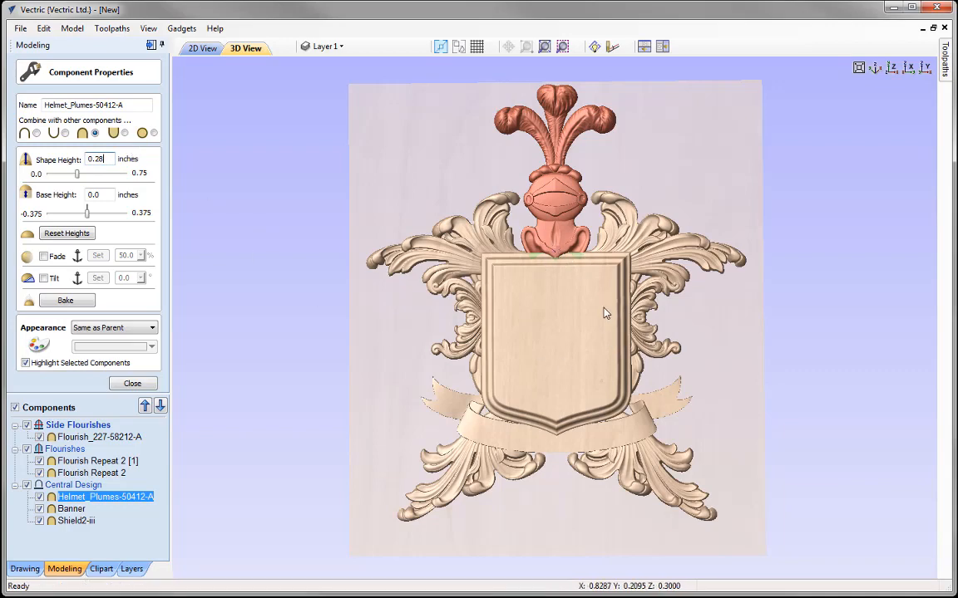
{"action": "left_click_drag", "start_coordinate": [596, 316], "coordinate": [534, 317]}
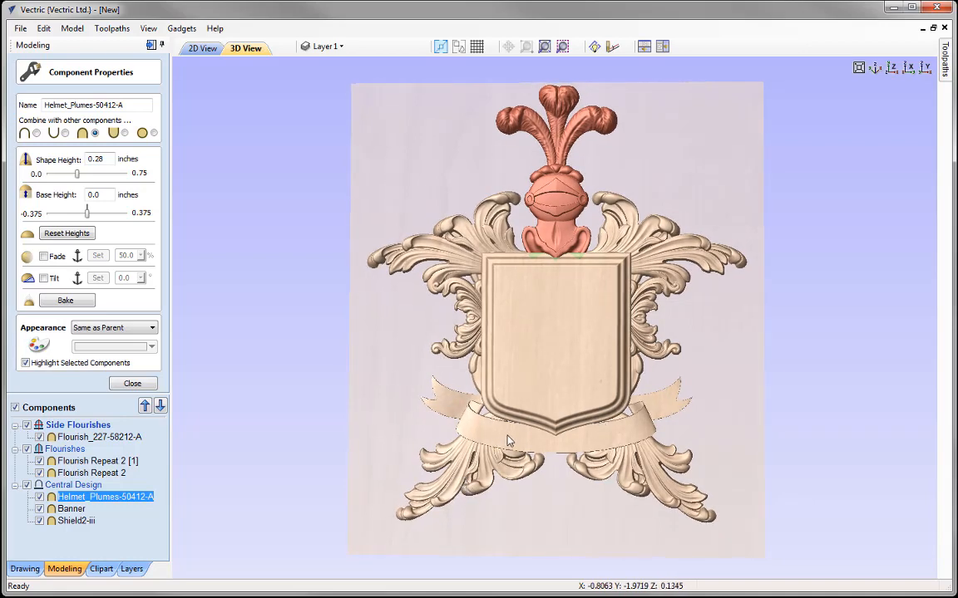
Set the banner component's shape height to 0.15 inches and its base height to 0.05 inches
{"action": "left_click", "coordinate": [530, 440]}
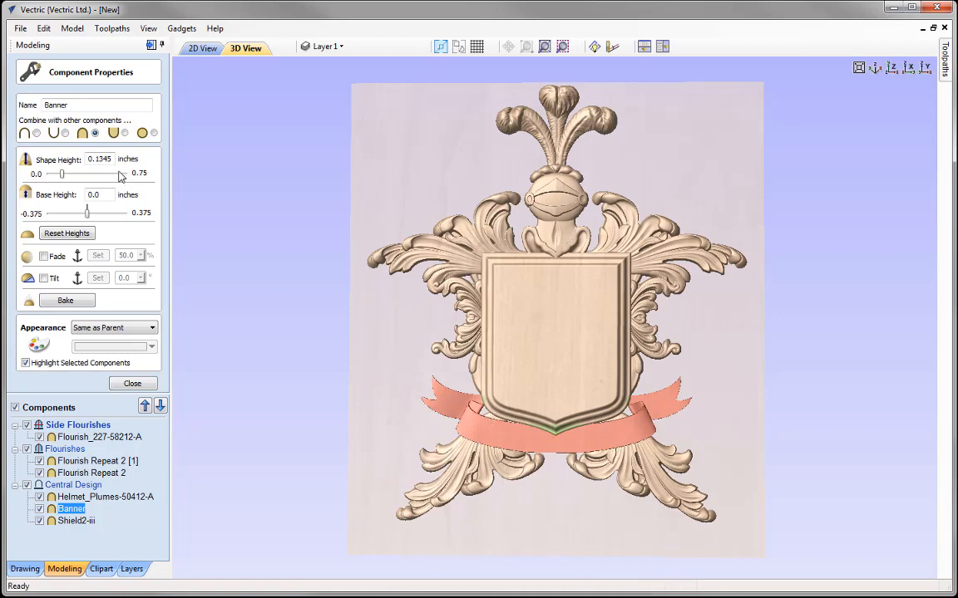
{"action": "left_click_drag", "start_coordinate": [99, 162], "coordinate": [155, 169]}
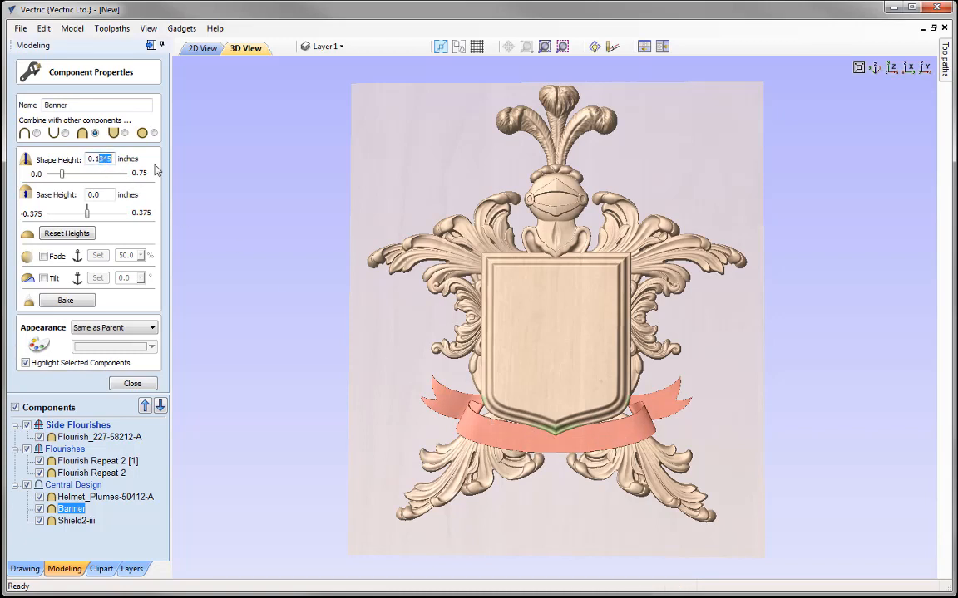
{"action": "type", "text": "5"}
{"action": "key", "text": "Return"}
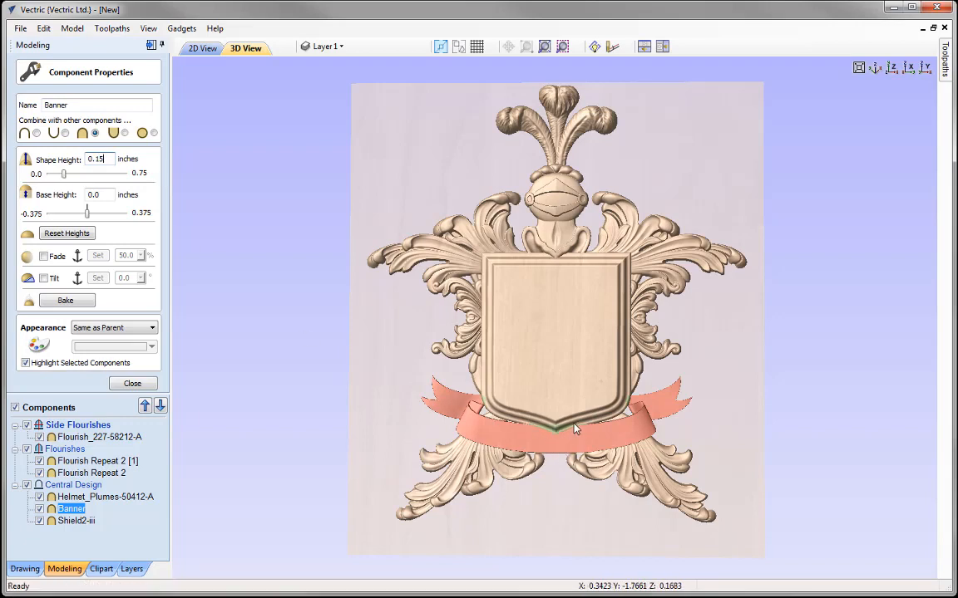
{"action": "left_click_drag", "start_coordinate": [565, 430], "coordinate": [482, 385]}
{"action": "left_click", "coordinate": [99, 195]}
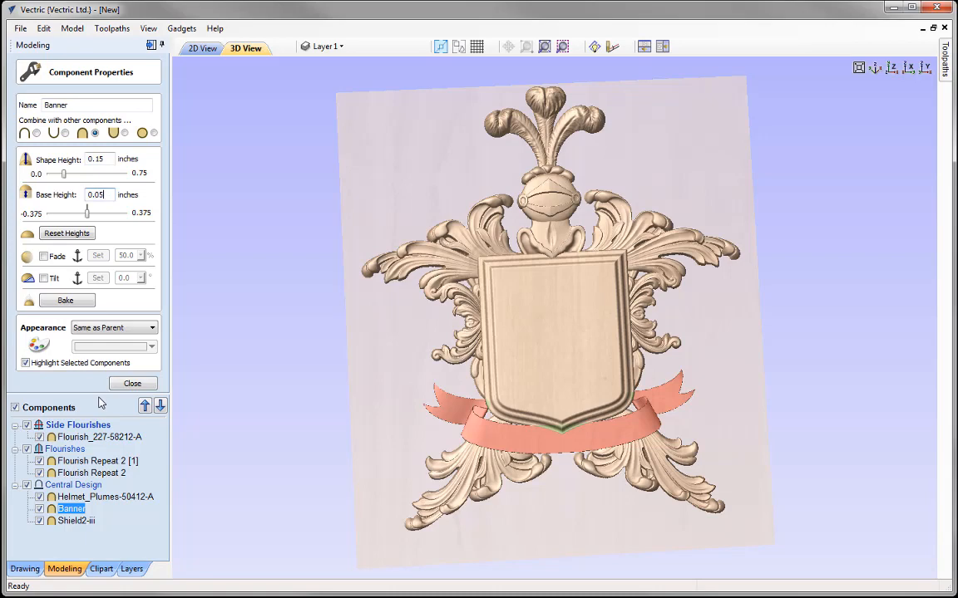
{"action": "key", "text": "Return"}
{"action": "left_click_drag", "start_coordinate": [605, 384], "coordinate": [526, 374]}
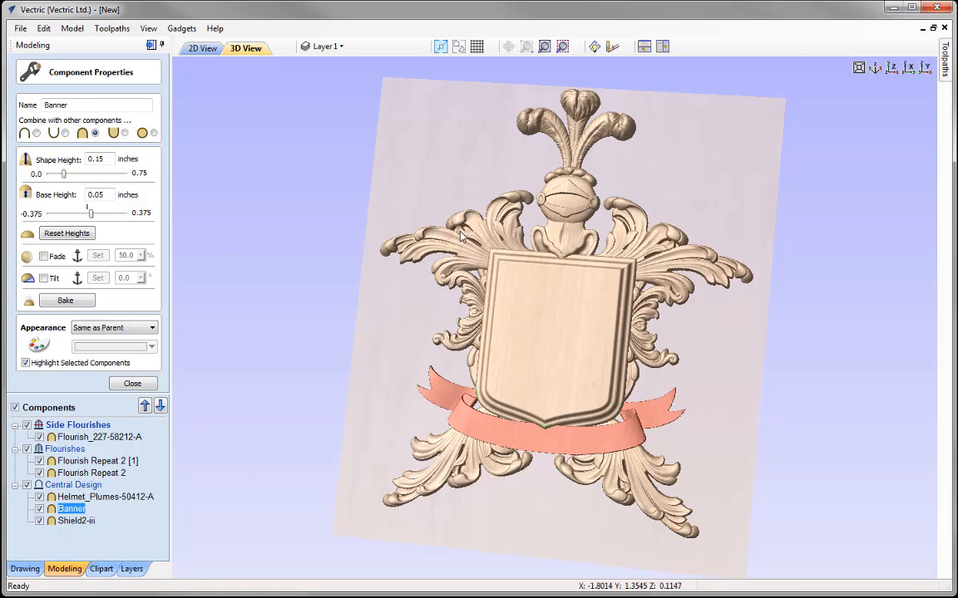
Check the upper-left flourish's heights and set the lower-left flourish's shape height to 0.2 inches
{"action": "left_click", "coordinate": [413, 214]}
{"action": "left_click_drag", "start_coordinate": [333, 421], "coordinate": [399, 365]}
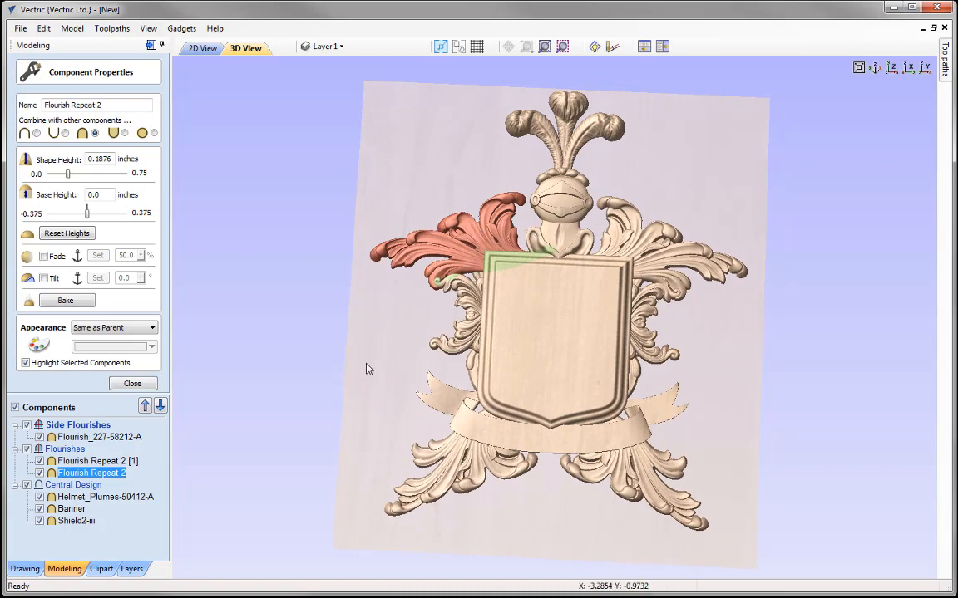
{"action": "mouse_move", "coordinate": [370, 369]}
{"action": "left_mouse_down"}
{"action": "mouse_move", "coordinate": [419, 363]}
{"action": "mouse_move", "coordinate": [374, 381]}
{"action": "mouse_move", "coordinate": [350, 368]}
{"action": "mouse_move", "coordinate": [381, 352]}
{"action": "mouse_move", "coordinate": [369, 378]}
{"action": "left_mouse_up"}
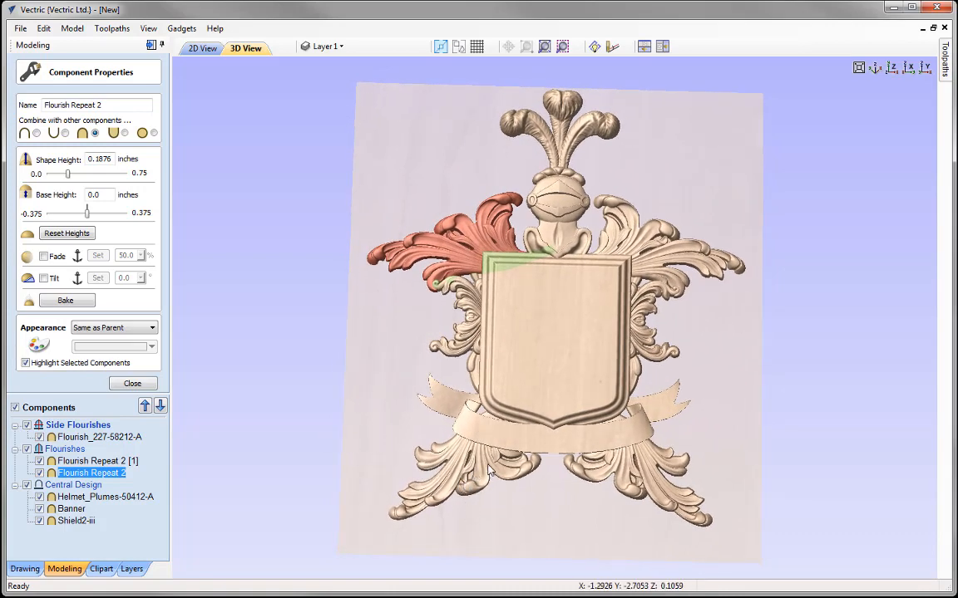
{"action": "left_click", "coordinate": [425, 435]}
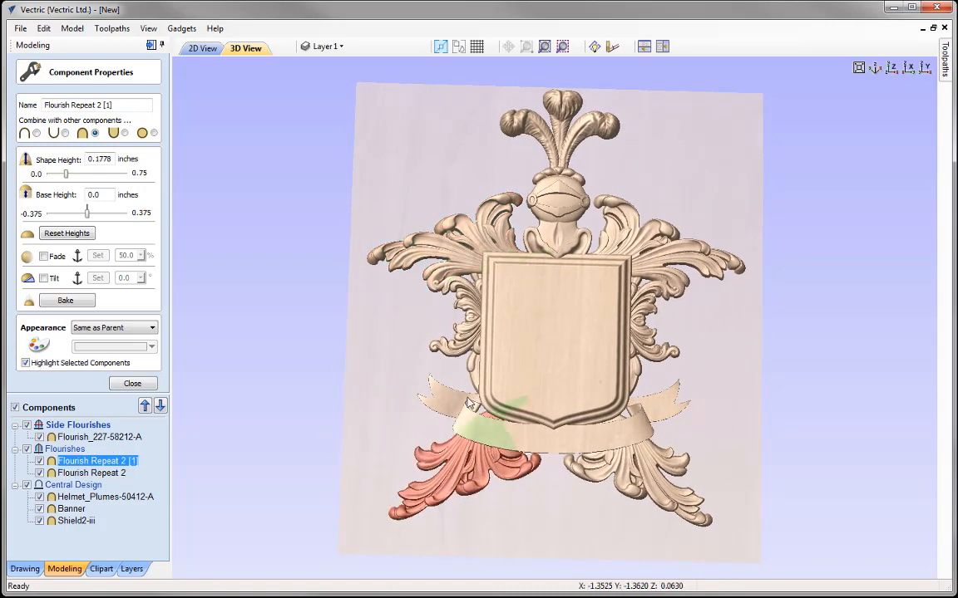
{"action": "left_click_drag", "start_coordinate": [566, 487], "coordinate": [432, 405]}
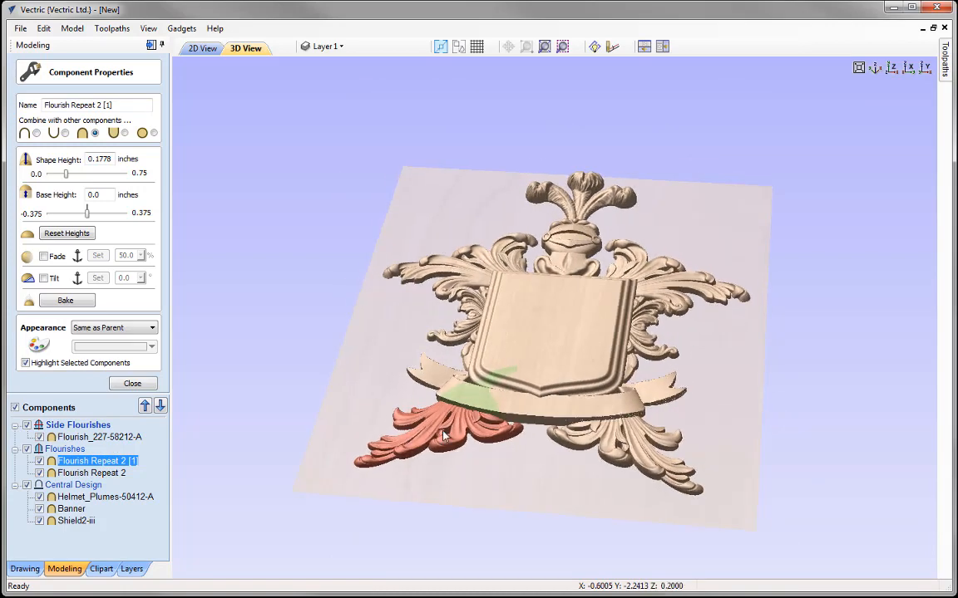
{"action": "left_click_drag", "start_coordinate": [538, 483], "coordinate": [250, 377]}
{"action": "left_click_drag", "start_coordinate": [101, 160], "coordinate": [120, 162]}
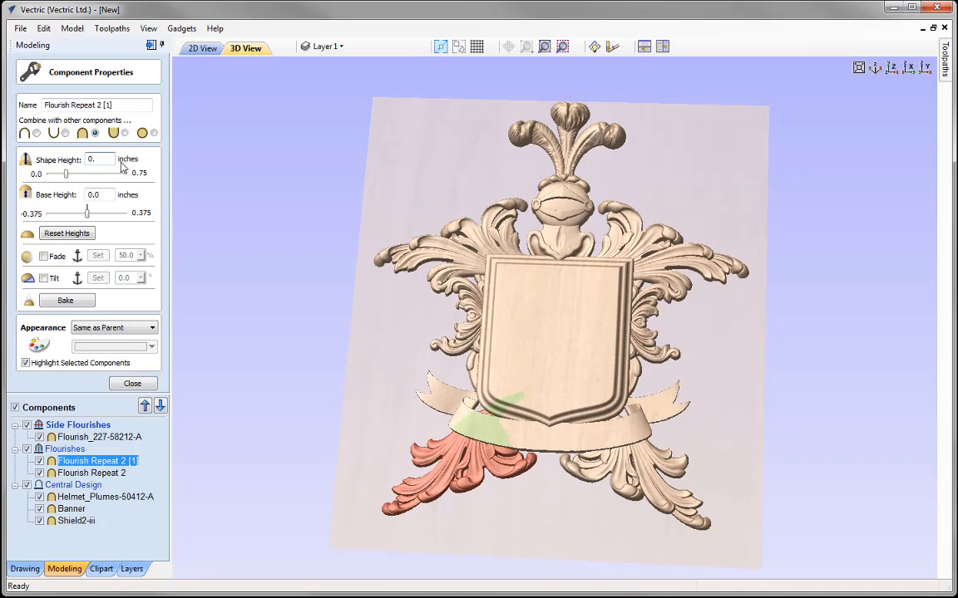
{"action": "type", "text": "2"}
{"action": "key", "text": "Return"}
{"action": "left_click_drag", "start_coordinate": [478, 421], "coordinate": [494, 472]}
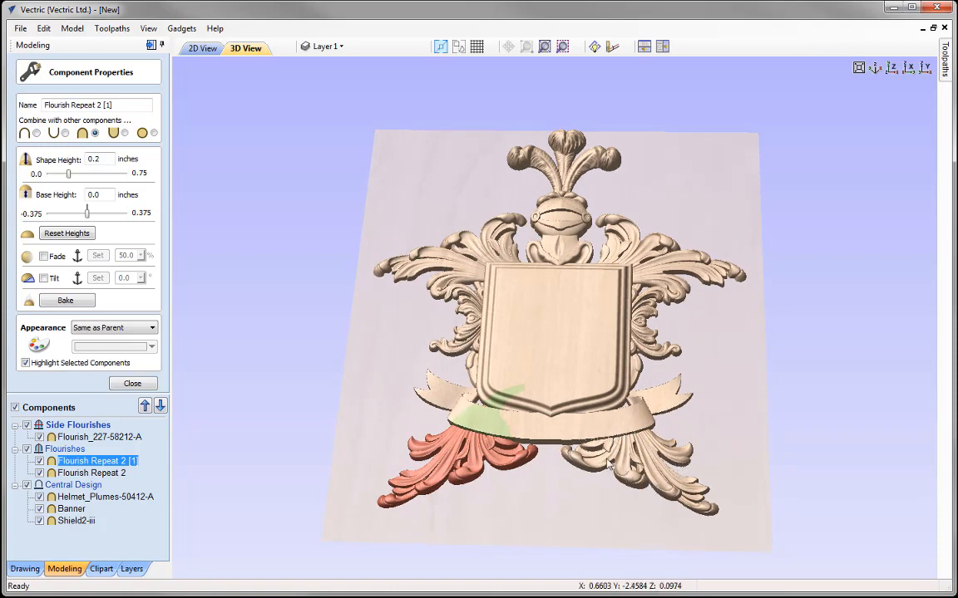
{"action": "mouse_move", "coordinate": [595, 522]}
{"action": "left_mouse_down"}
{"action": "mouse_move", "coordinate": [537, 455]}
{"action": "mouse_move", "coordinate": [588, 520]}
{"action": "left_mouse_up"}
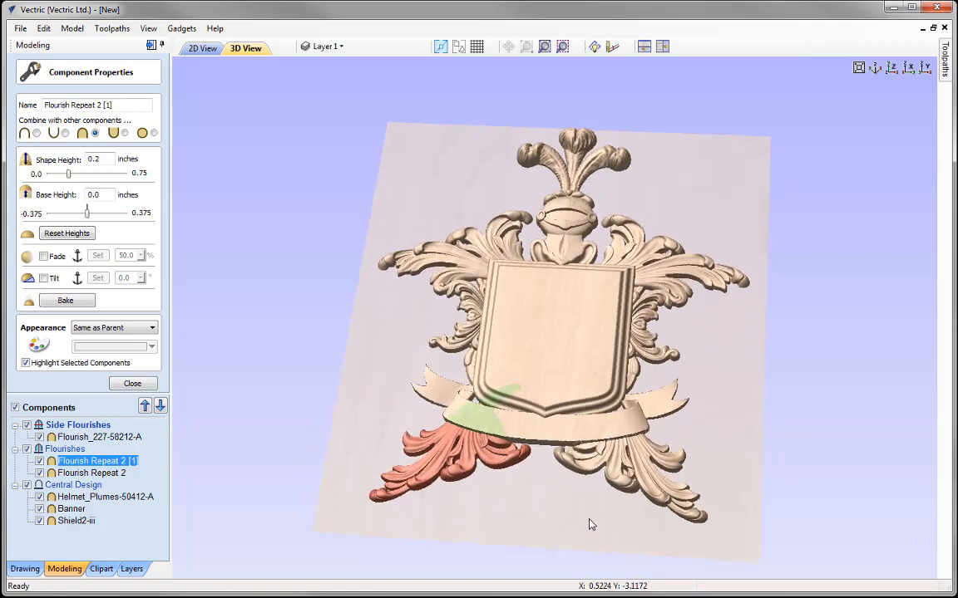
Set the side flourish's shape height to 0.15 inches, then close the component properties and clear the selection
{"action": "left_click", "coordinate": [469, 323]}
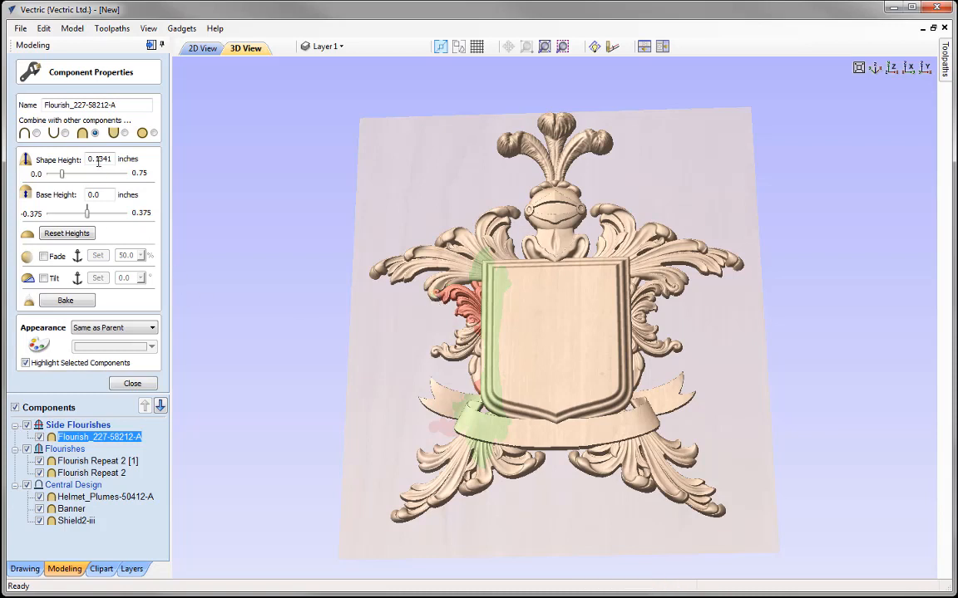
{"action": "left_click_drag", "start_coordinate": [98, 162], "coordinate": [116, 165]}
{"action": "key", "text": "Return"}
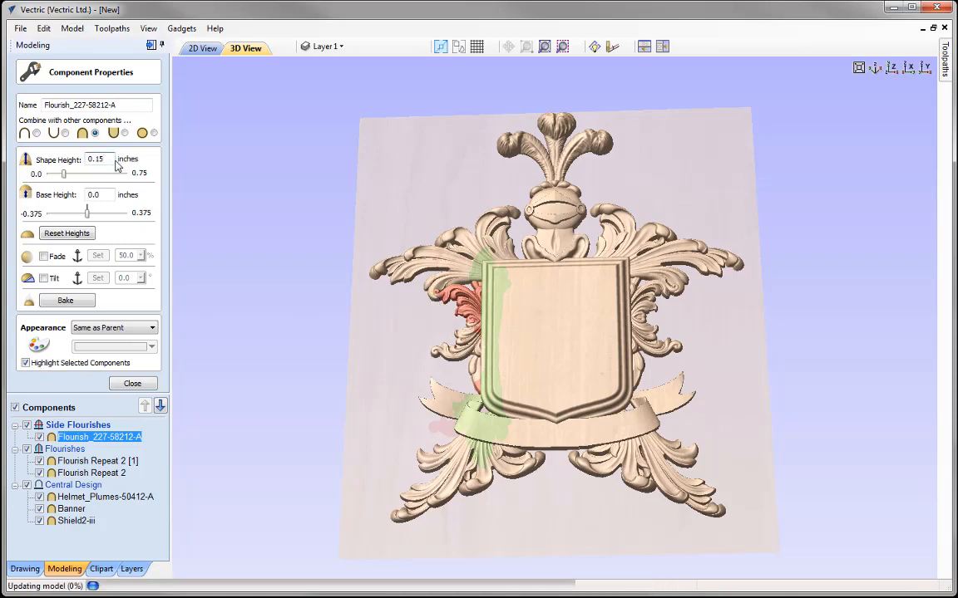
{"action": "left_click_drag", "start_coordinate": [399, 343], "coordinate": [415, 261]}
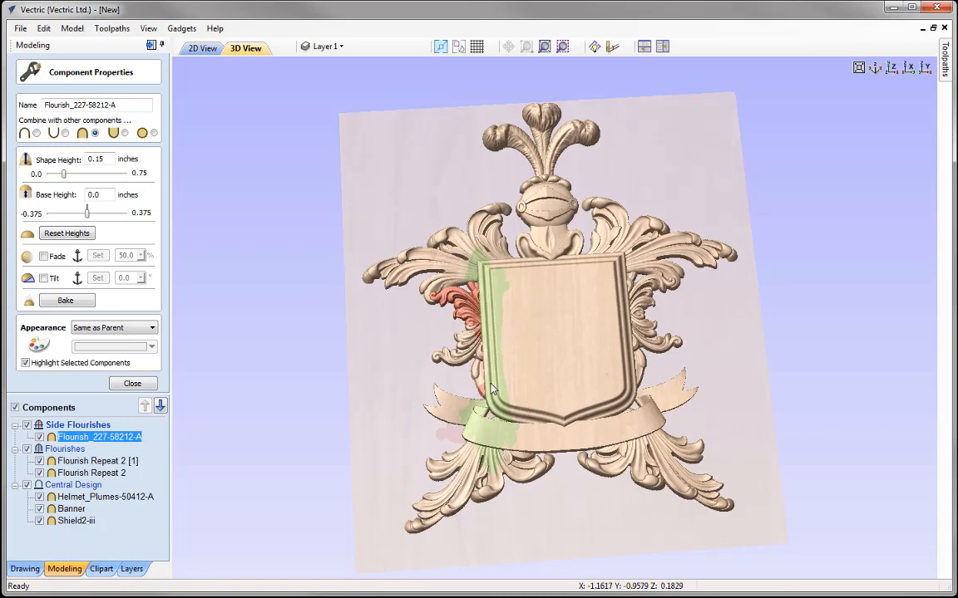
{"action": "left_click_drag", "start_coordinate": [705, 331], "coordinate": [731, 340]}
{"action": "left_click", "coordinate": [891, 68]}
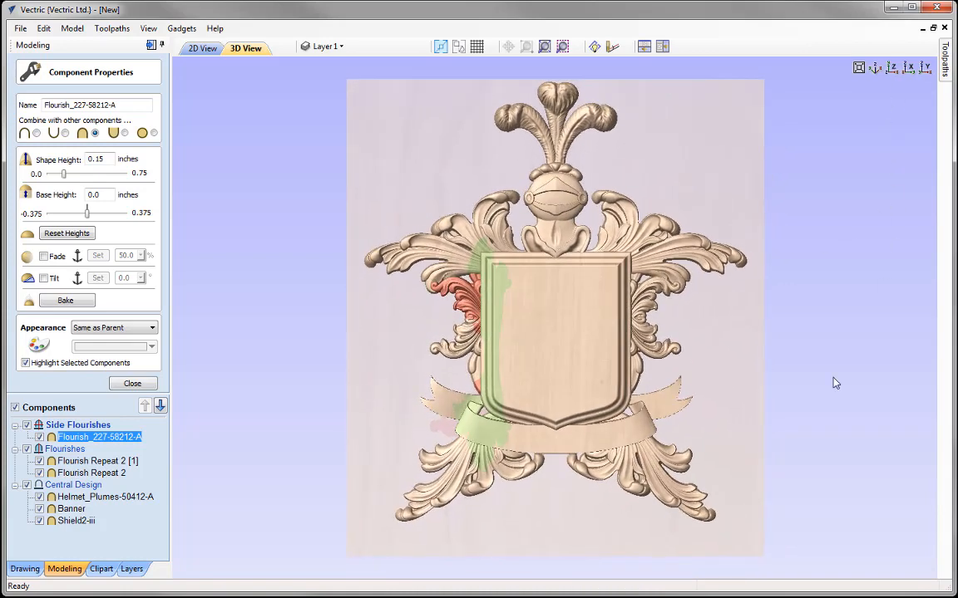
{"action": "left_click", "coordinate": [133, 384]}
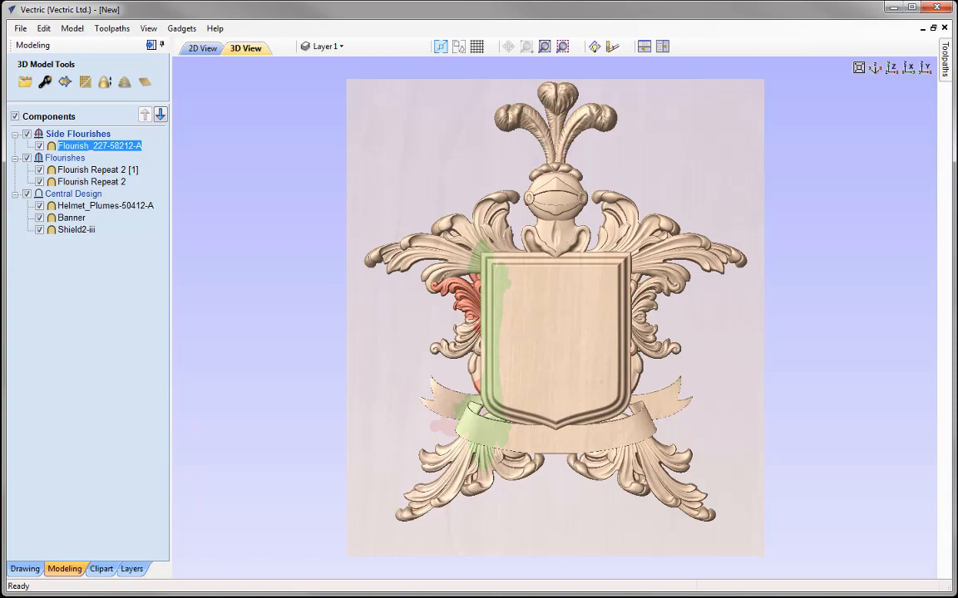
{"action": "left_click", "coordinate": [34, 409]}
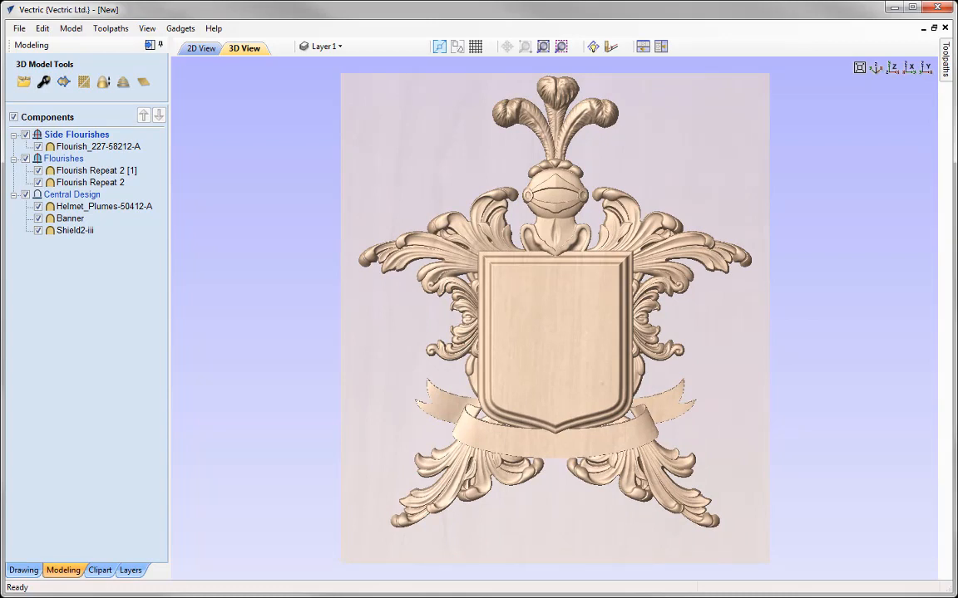
Restore the side-by-side 2D and 3D views and create a vector boundary around all the selected components
{"action": "left_click", "coordinate": [660, 46]}
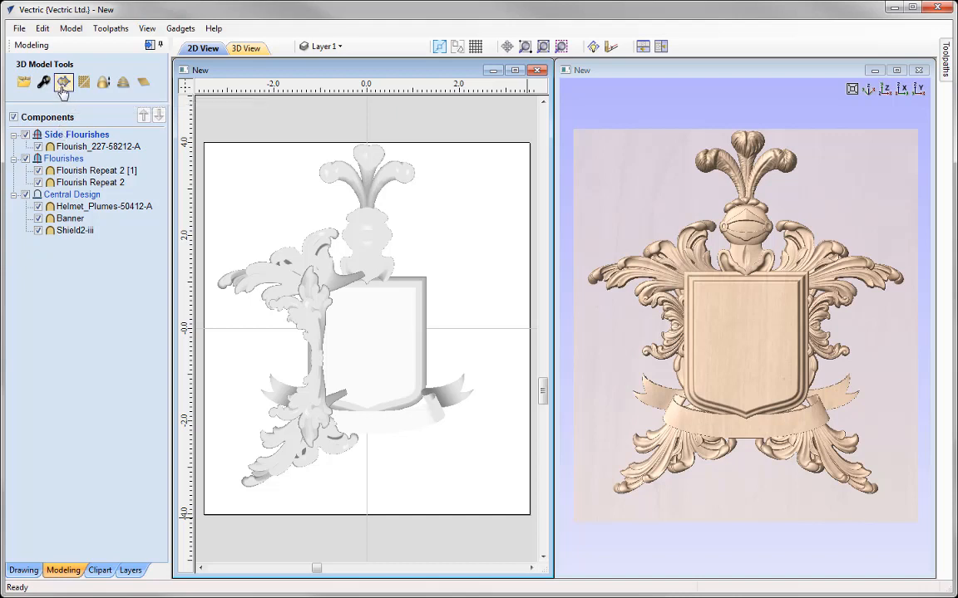
{"action": "left_click", "coordinate": [73, 148]}
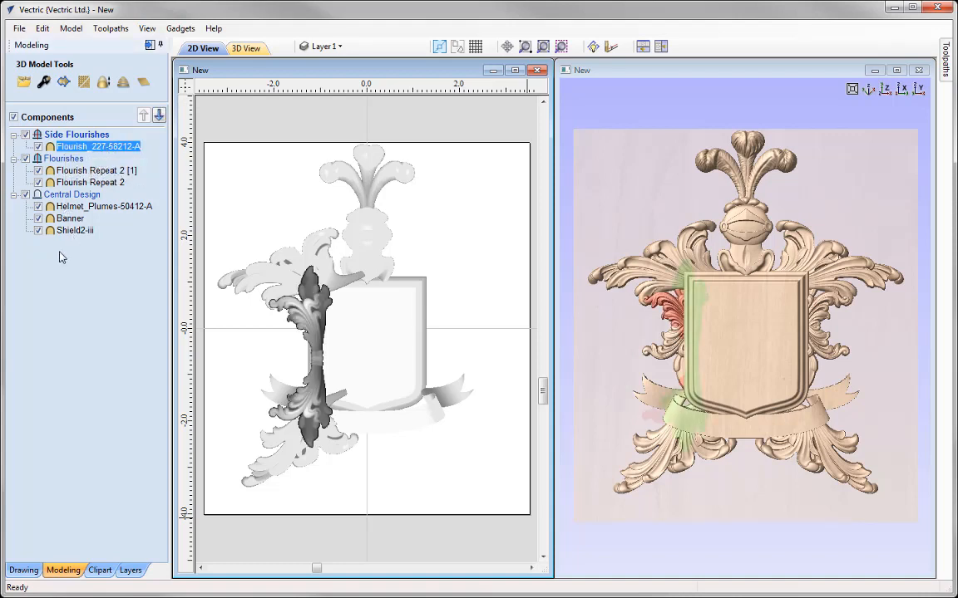
{"action": "left_click", "coordinate": [71, 231], "text": "shift"}
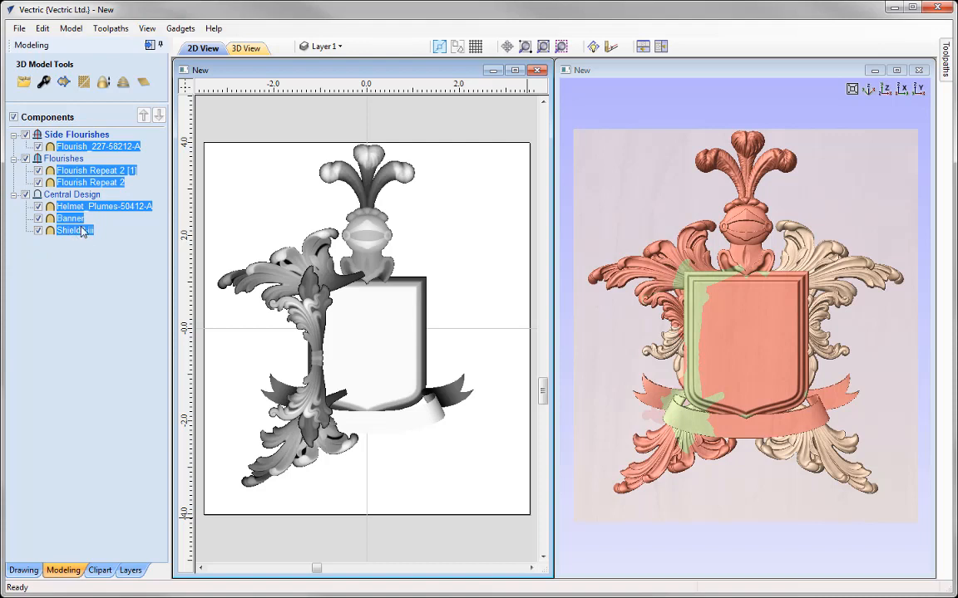
{"action": "left_click", "coordinate": [64, 82]}
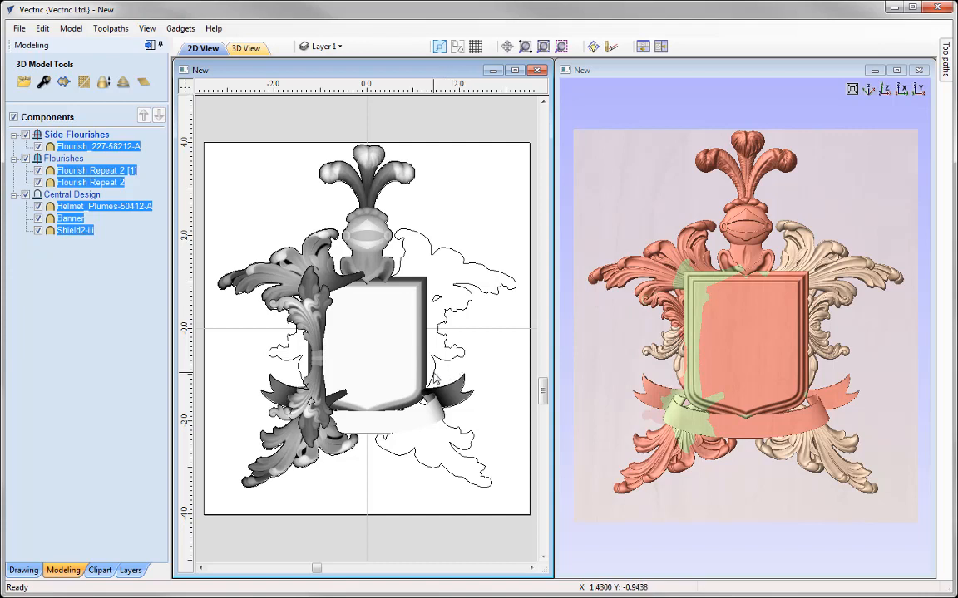
{"action": "left_click", "coordinate": [475, 231]}
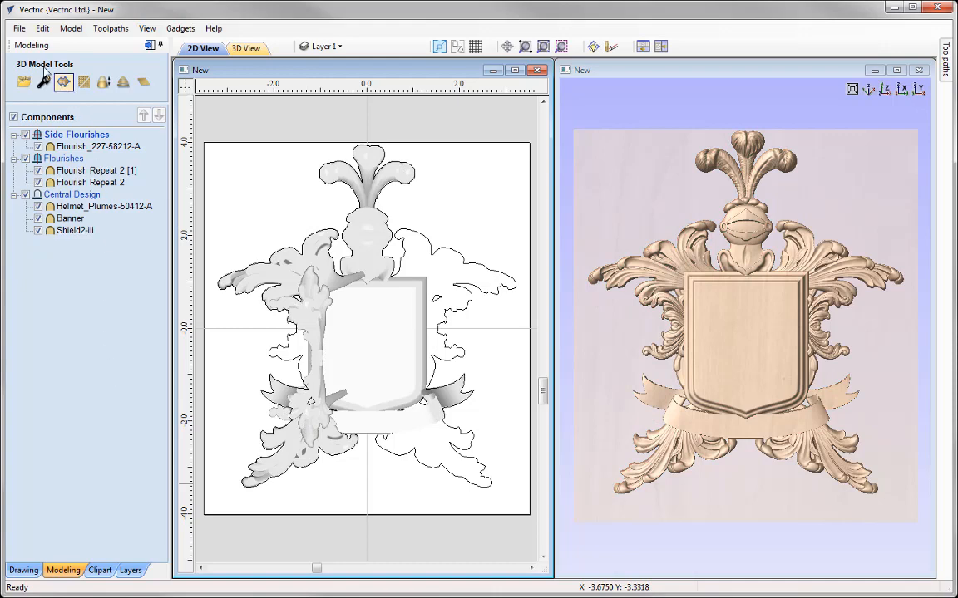
Save the project as a new VCarve file named Coat_of_Arms_3D_Assembly in the Coat_of_Arms_FILES folder
{"action": "left_click", "coordinate": [18, 28]}
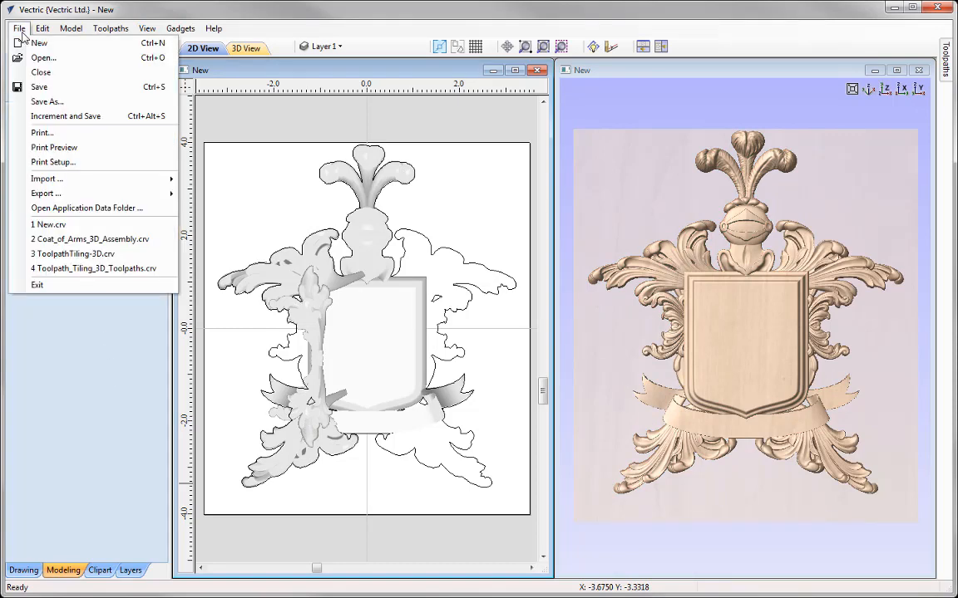
{"action": "left_click", "coordinate": [60, 101]}
{"action": "right_click", "coordinate": [143, 319]}
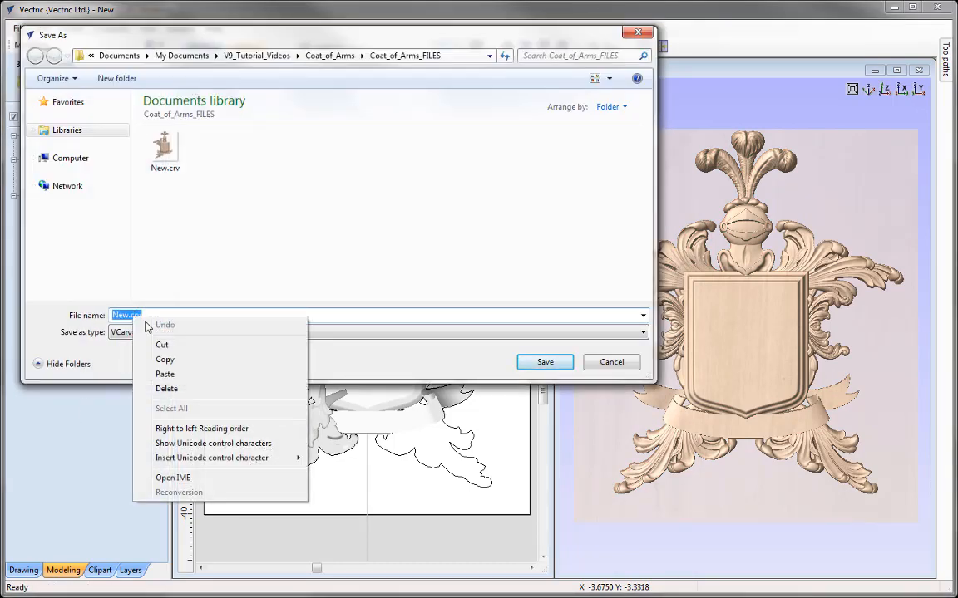
{"action": "left_click", "coordinate": [164, 374]}
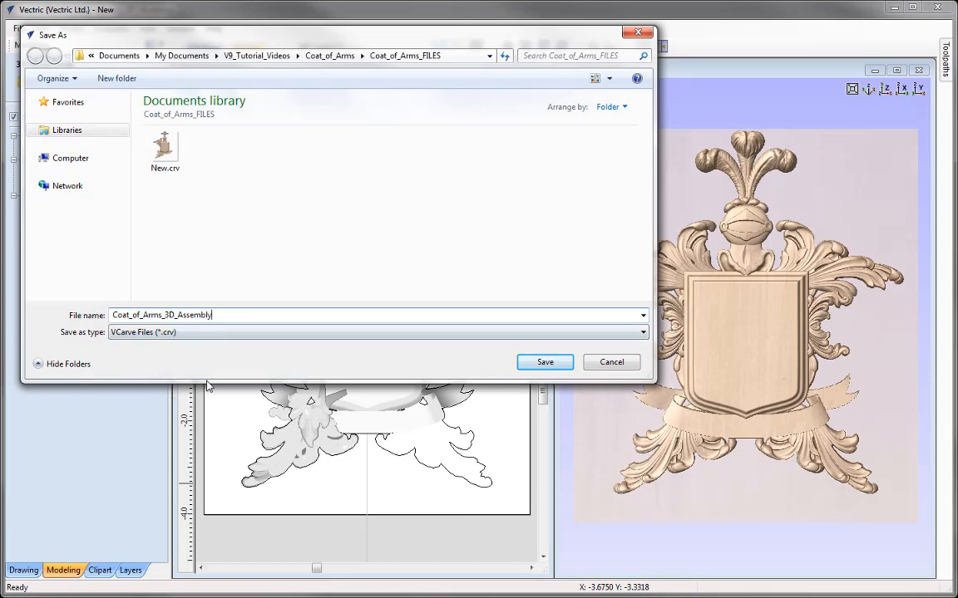
{"action": "left_click", "coordinate": [546, 363]}
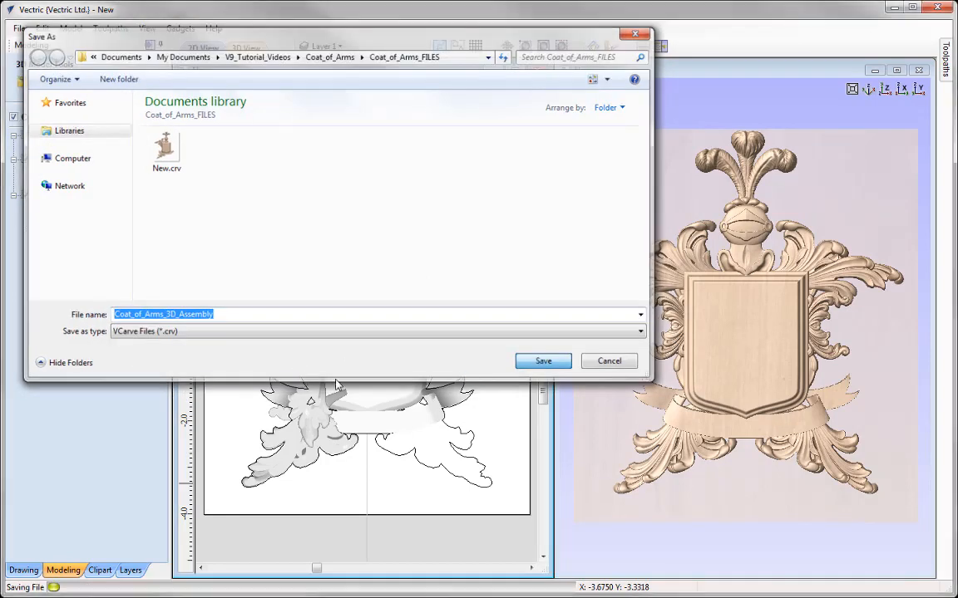